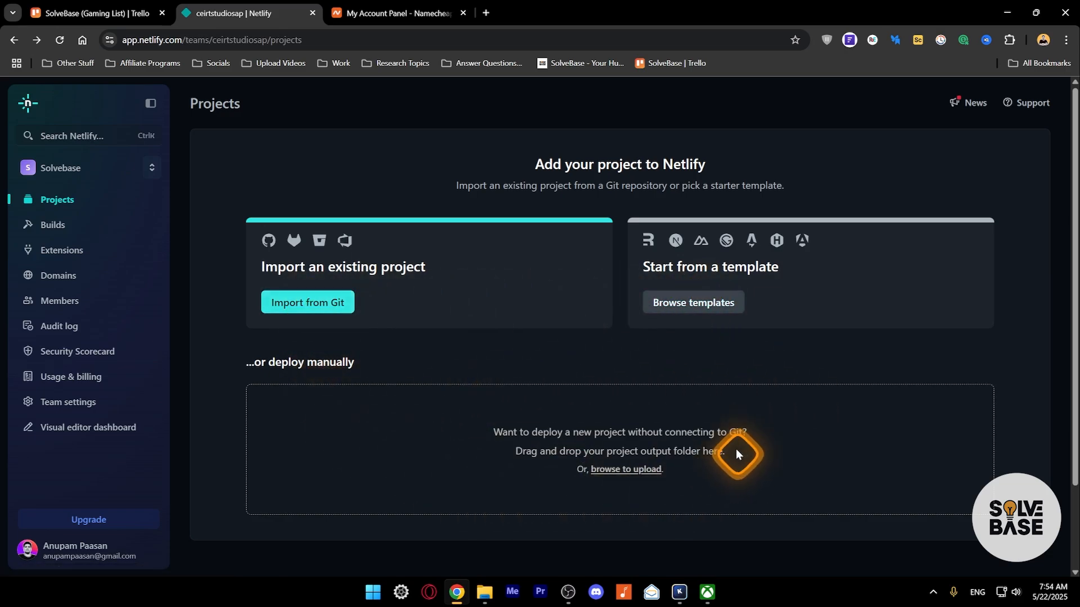
# - Browse the starter templates and preview the Astro + Sanity Starter live demo, then close it
pyautogui.click(686, 306)
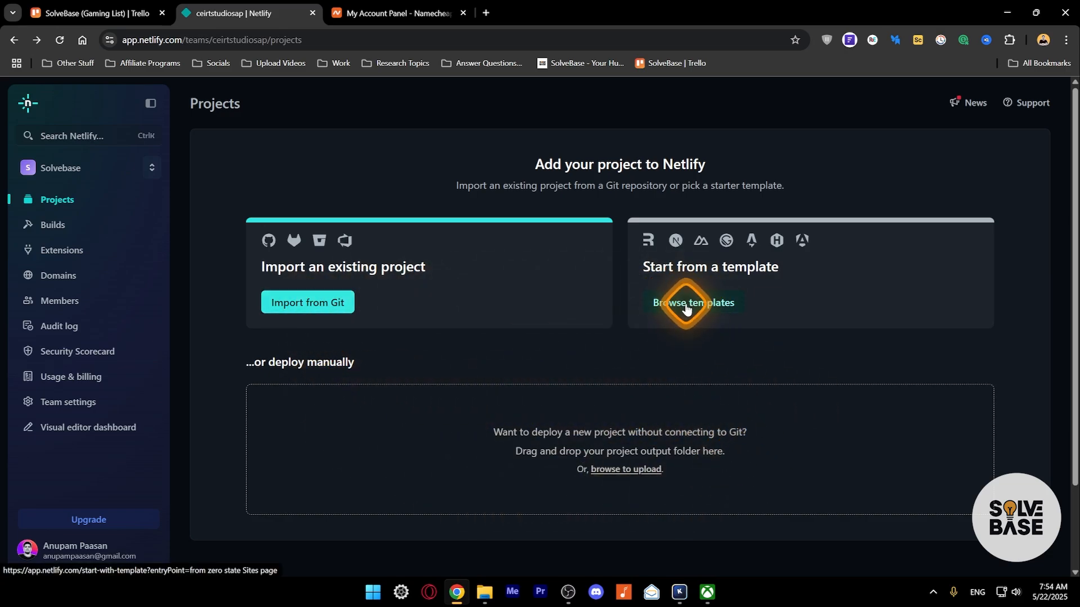
pyautogui.scroll(-10, 509, 257)
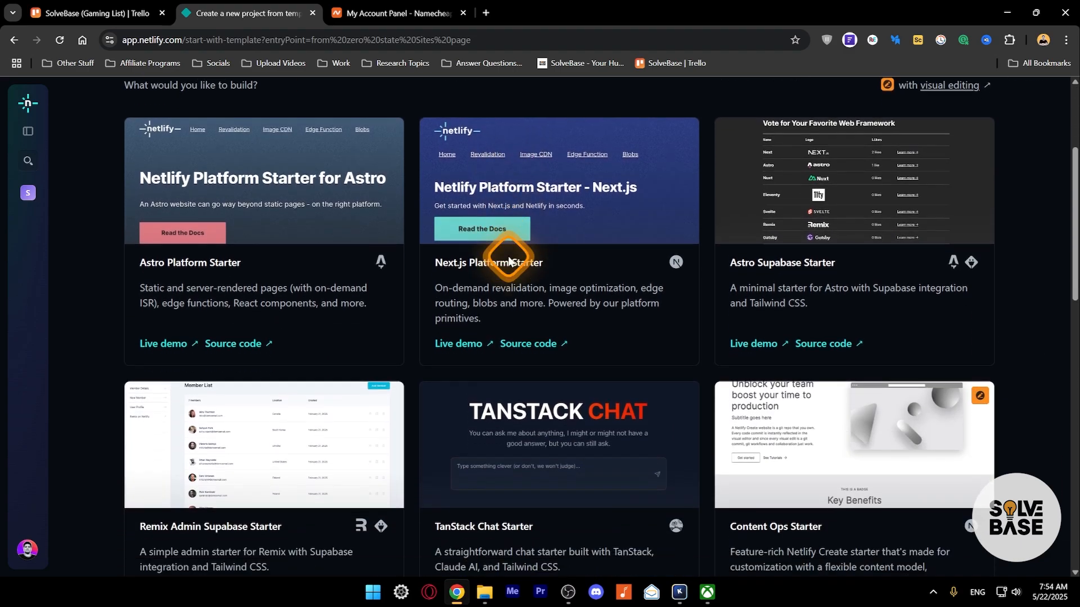
pyautogui.scroll(-1, 507, 260)
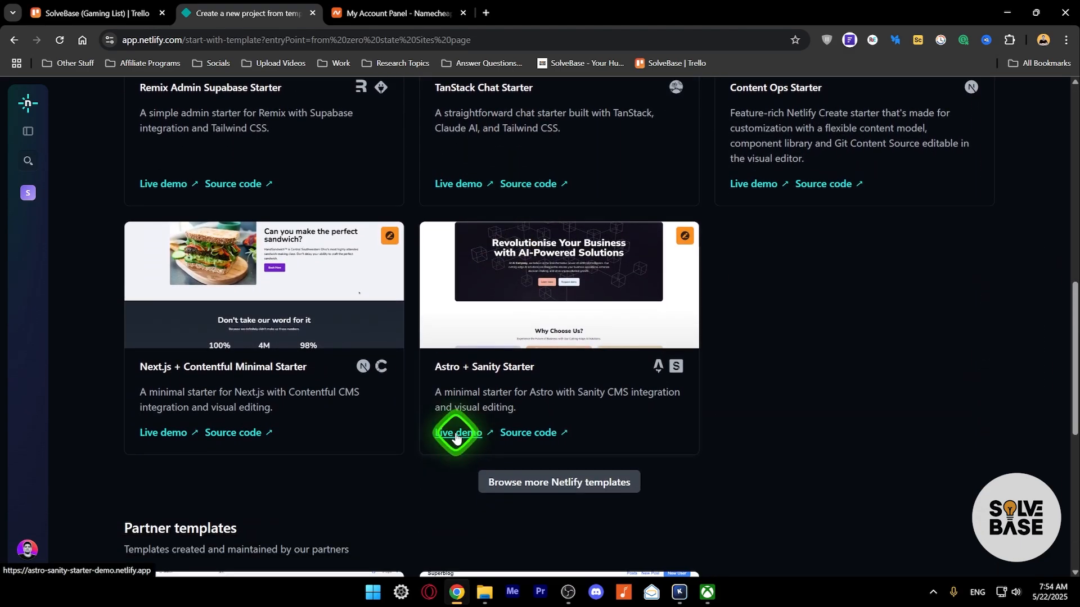
pyautogui.click(453, 434)
pyautogui.scroll(-20, 434, 197)
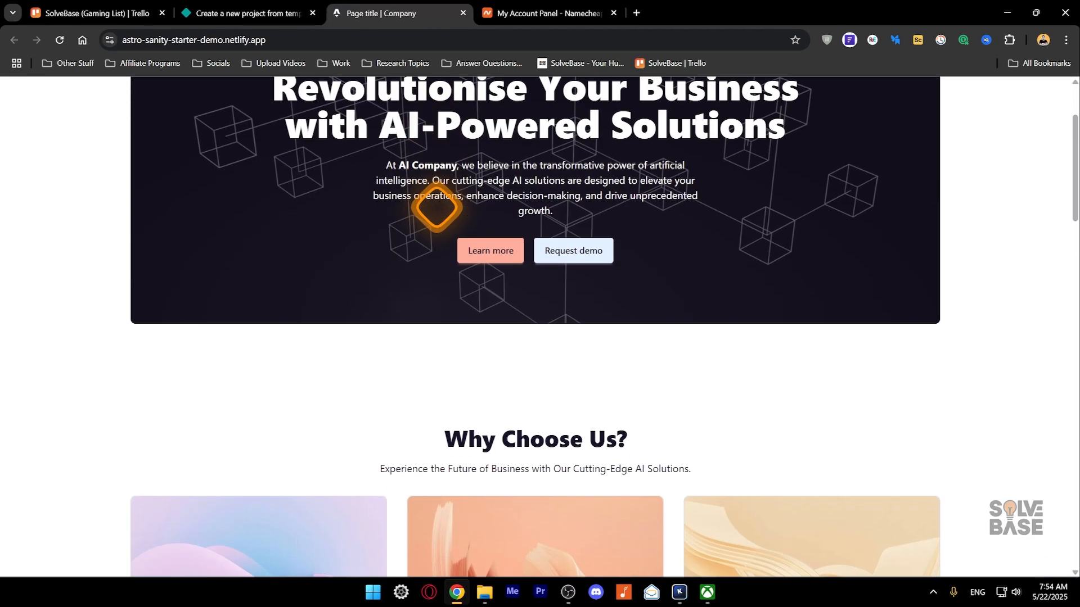
pyautogui.scroll(-3, 429, 204)
pyautogui.hotkey('ctrl', 'w')
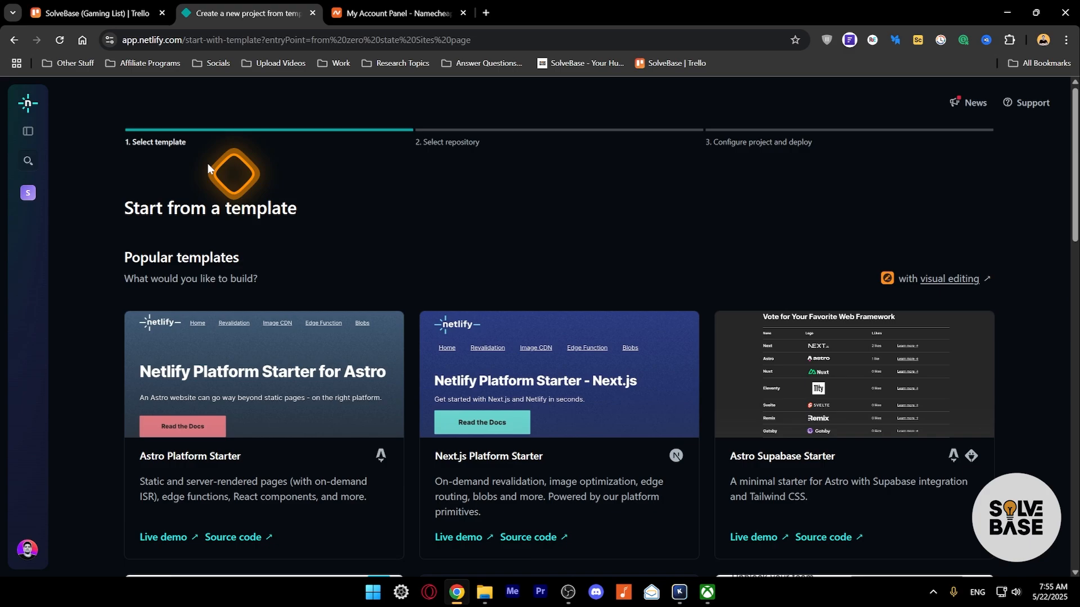
# - From Projects, go to Netlify Drop and download the Landing page demo zip
pyautogui.click(14, 40)
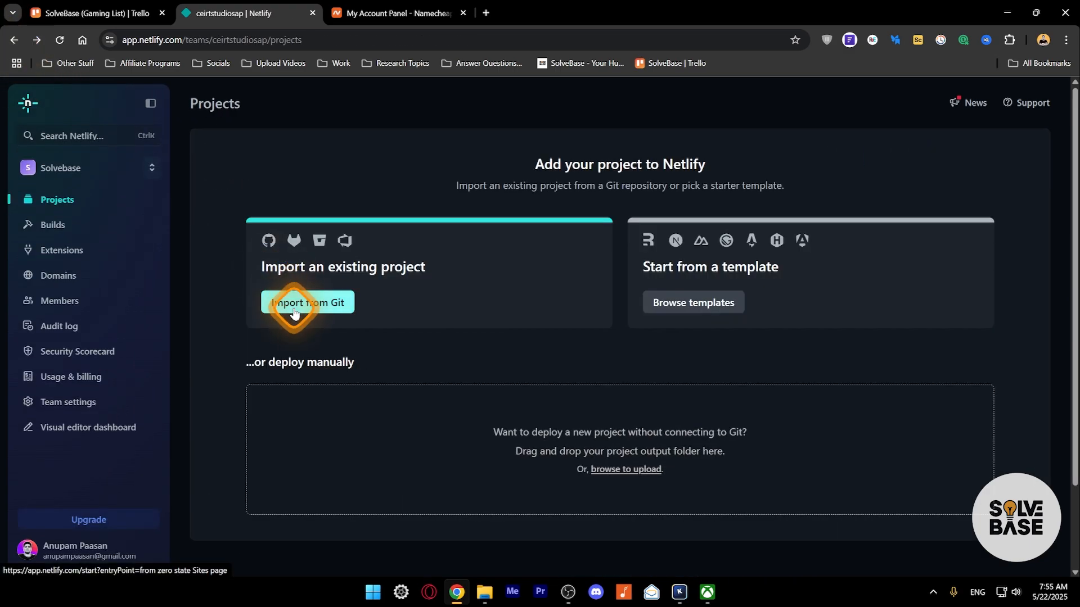
pyautogui.click(313, 304)
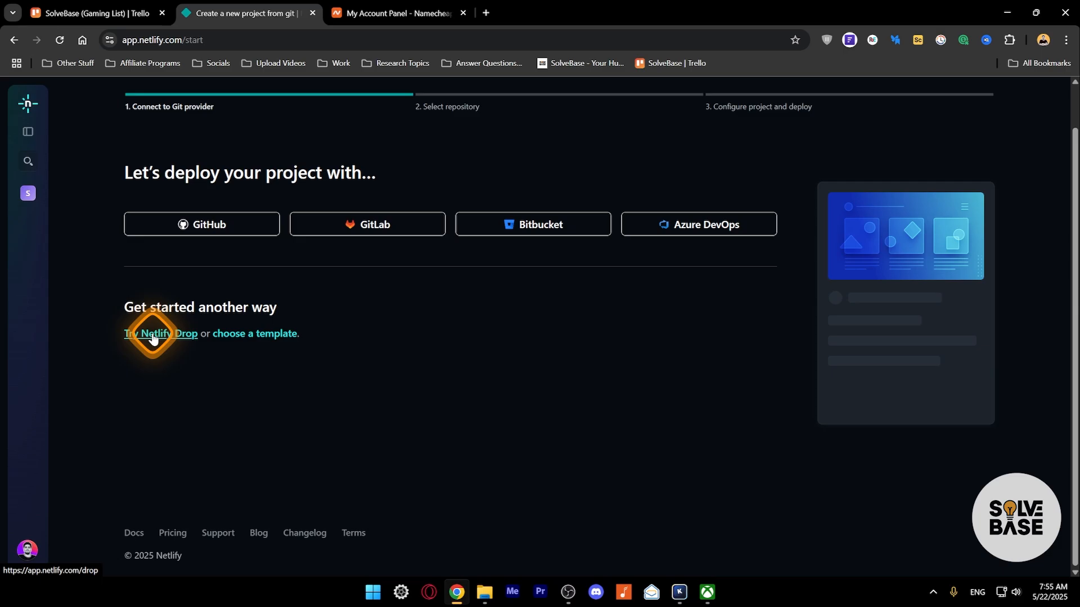
pyautogui.click(152, 336)
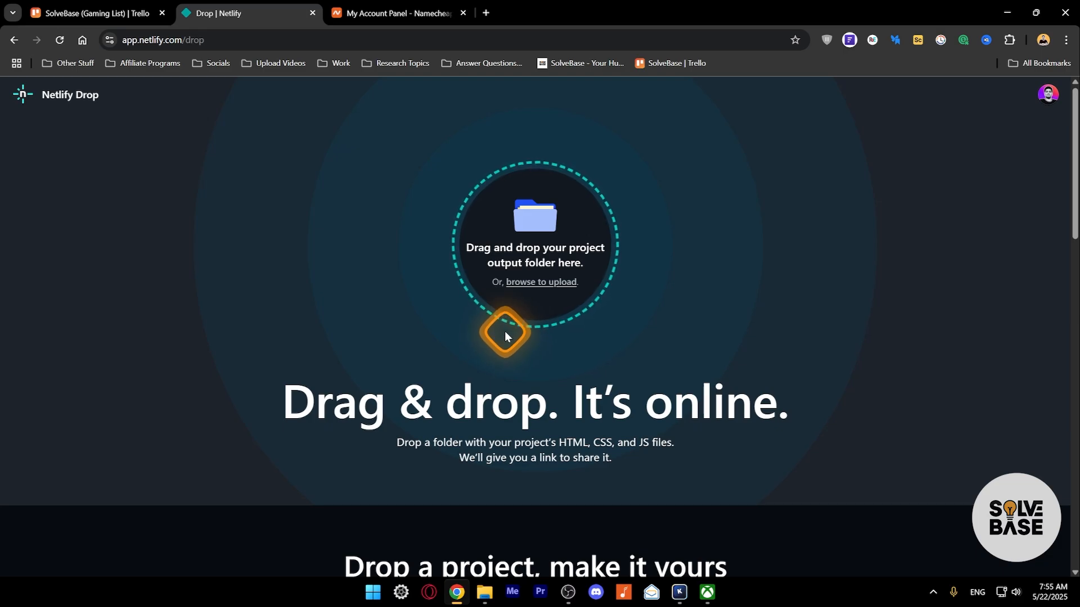
pyautogui.scroll(-15, 767, 343)
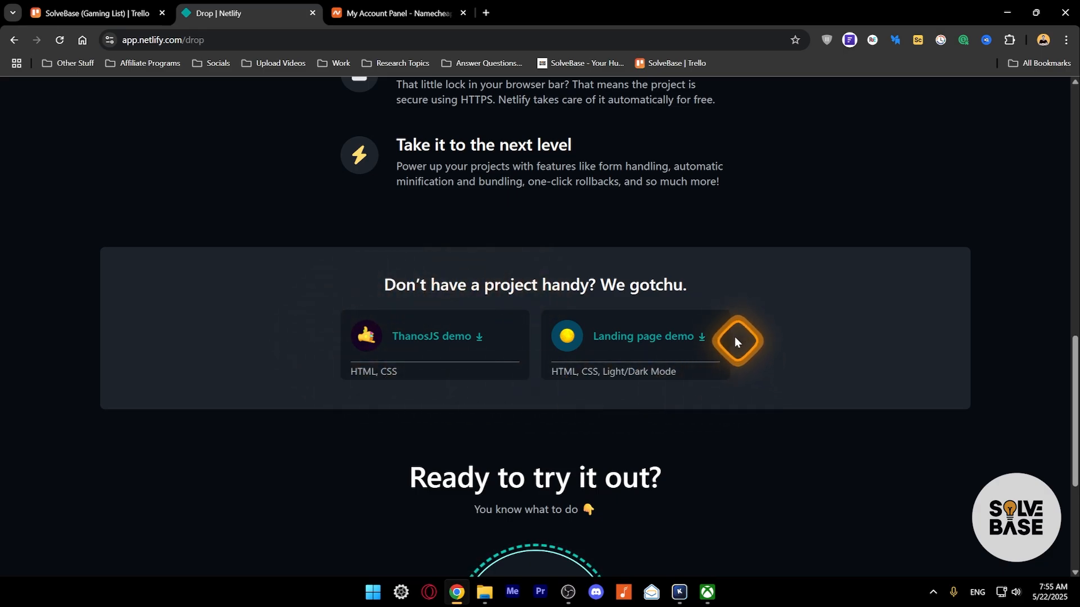
pyautogui.click(634, 341)
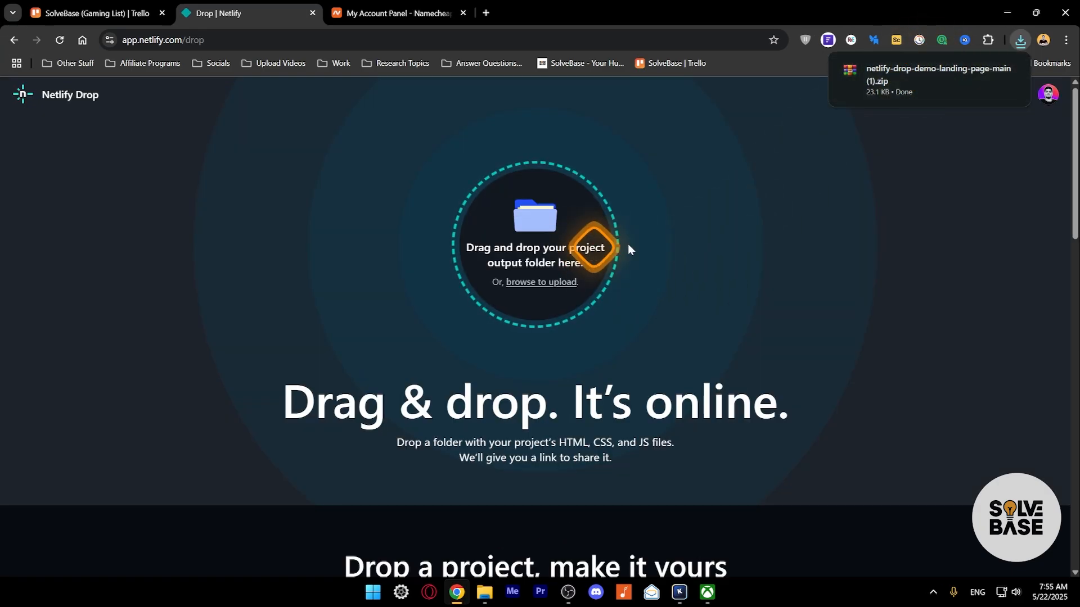
# - Drag netlify-drop-demo-landing-page-main (1).zip from Downloads onto Netlify Drop, creating super-cat-348c9a
pyautogui.click(981, 73)
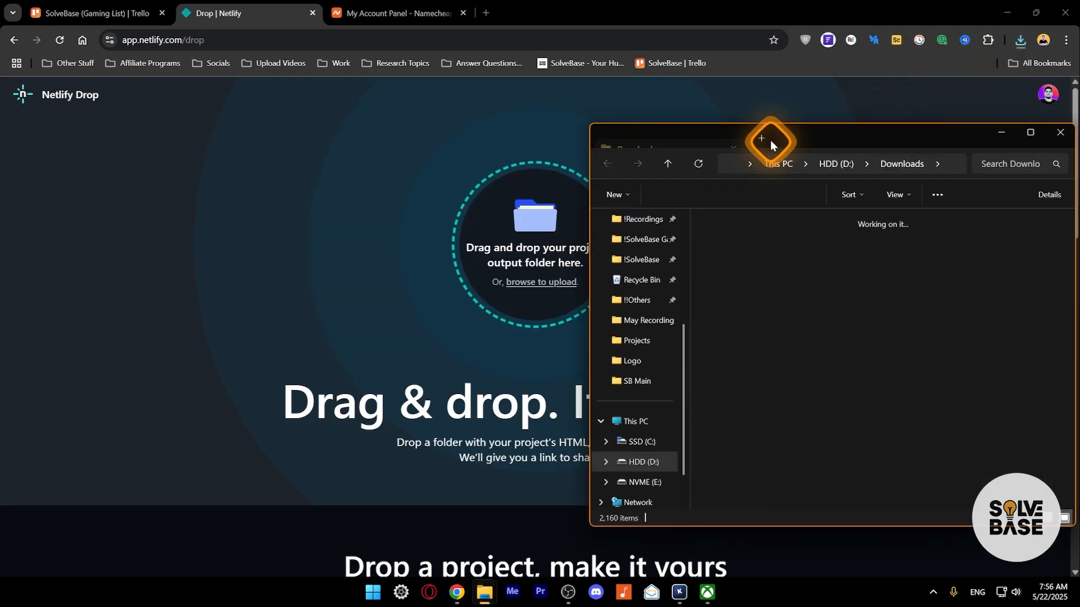
pyautogui.moveTo(788, 132); pyautogui.dragTo(840, 131)
pyautogui.moveTo(787, 456); pyautogui.dragTo(538, 228)
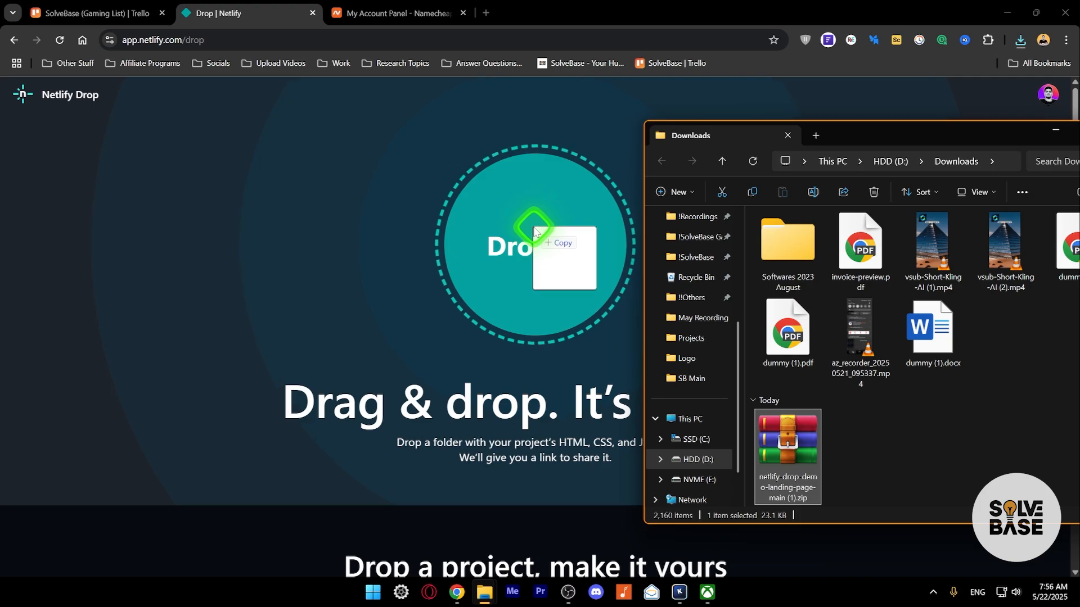
pyautogui.moveTo(535, 230); pyautogui.dragTo(535, 232)
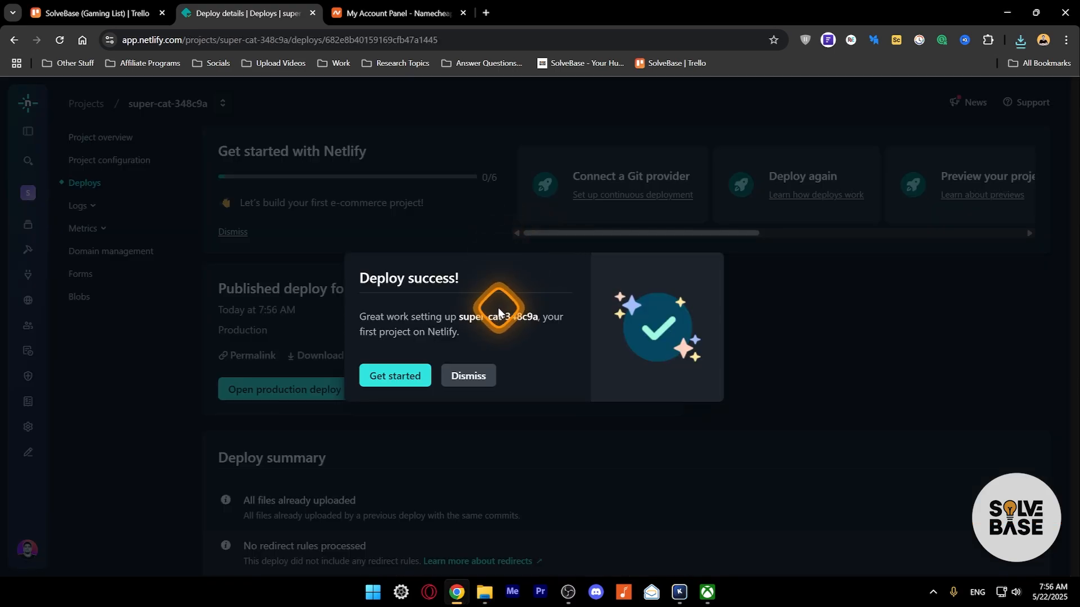
pyautogui.click(393, 374)
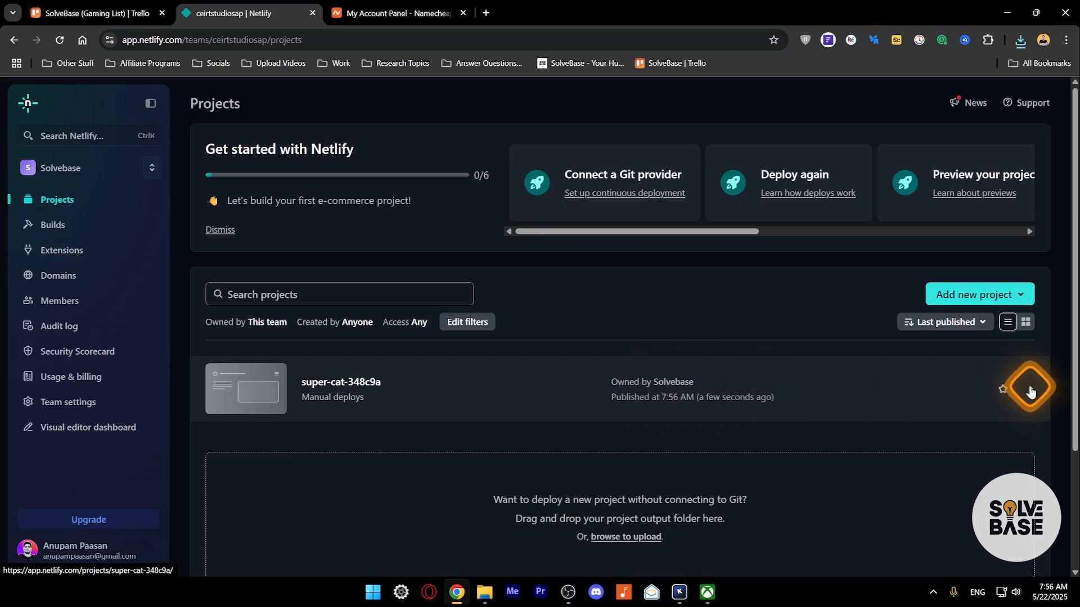
pyautogui.click(1030, 389)
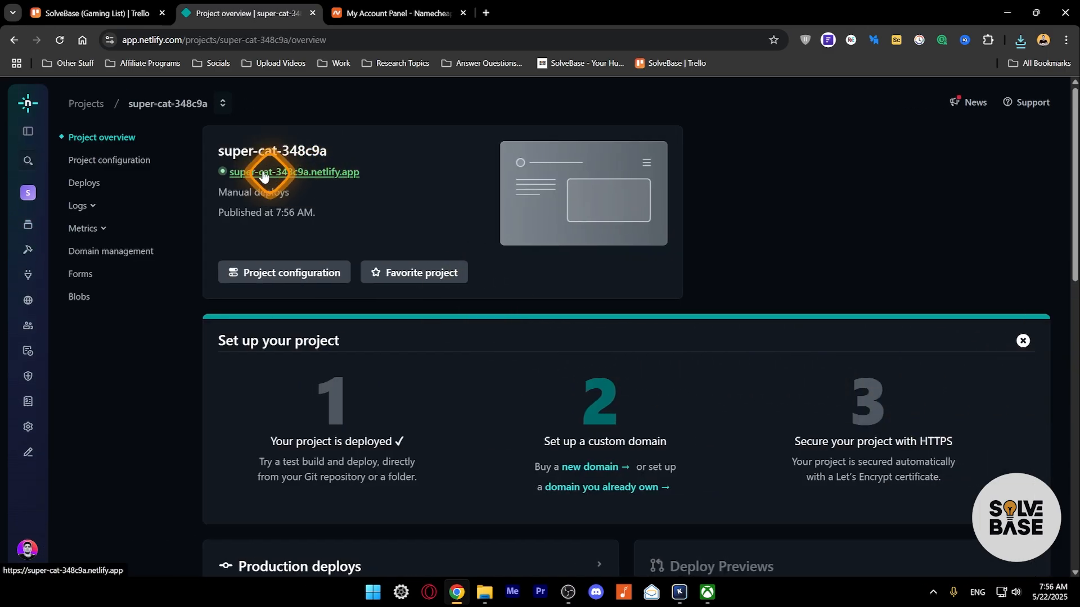
# - Open super-cat-348c9a.netlify.app live, toggle its light and dark themes, and return to Netlify
pyautogui.click(304, 174)
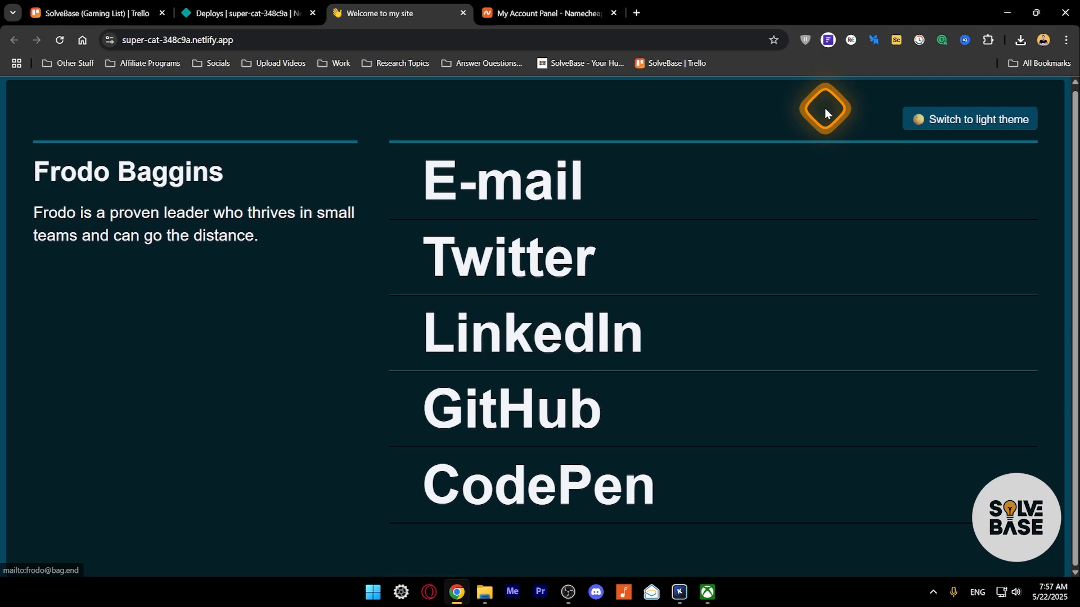
pyautogui.click(1020, 39)
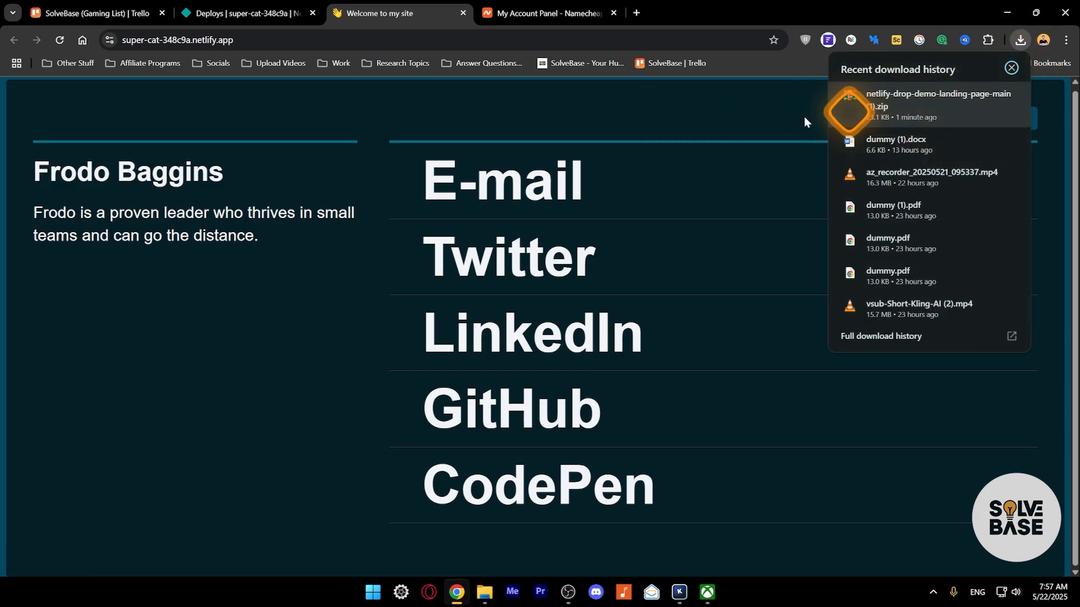
pyautogui.click(979, 126)
pyautogui.click(979, 126)
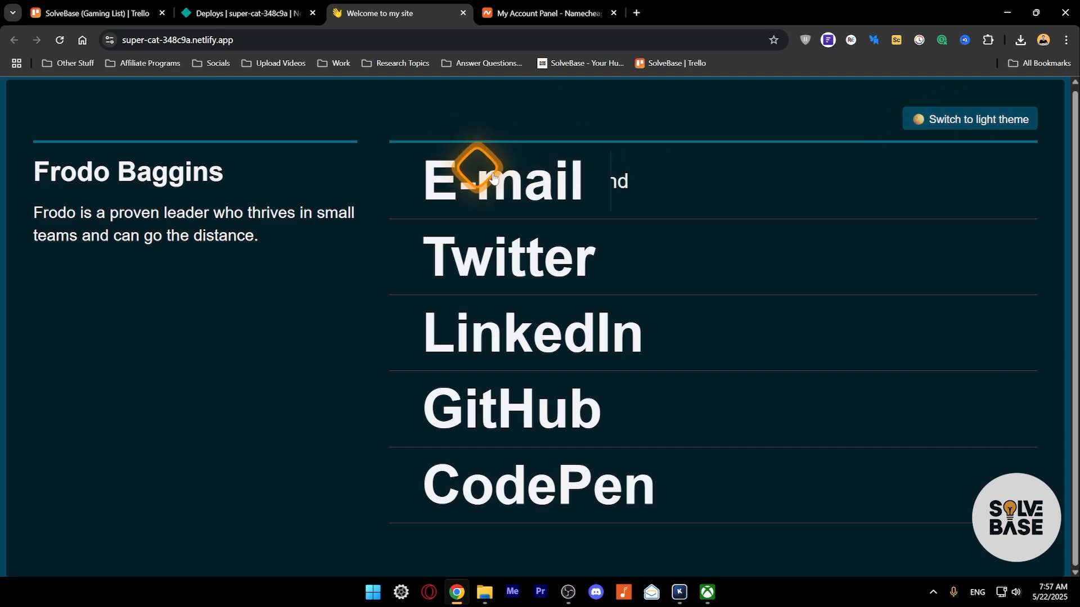
pyautogui.click(230, 6)
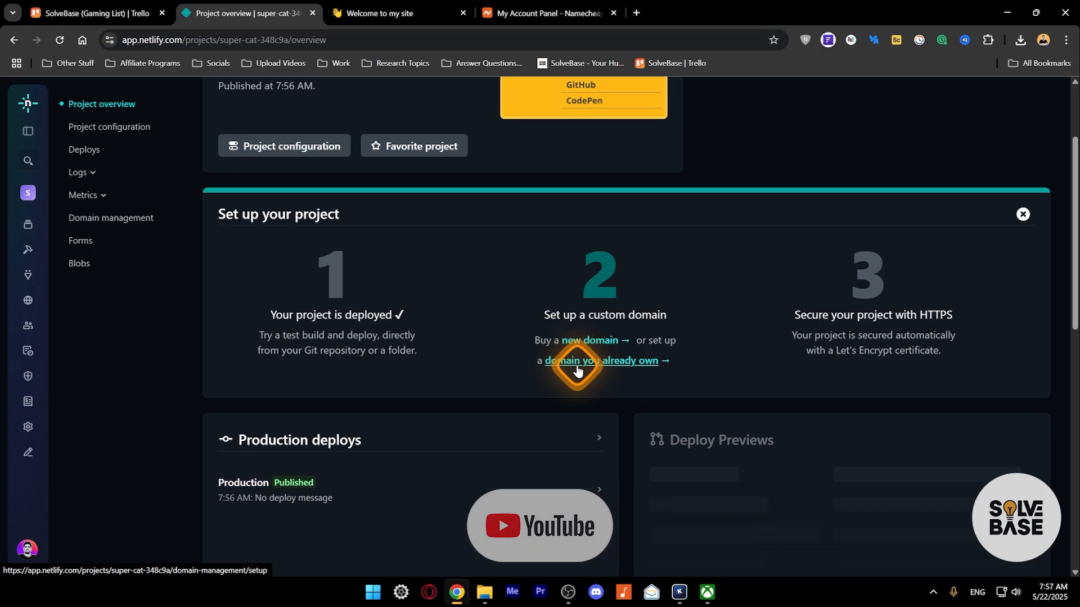
# - Review super-cat-348c9a's General settings: project details, Bluesky and Danger zone
pyautogui.click(102, 128)
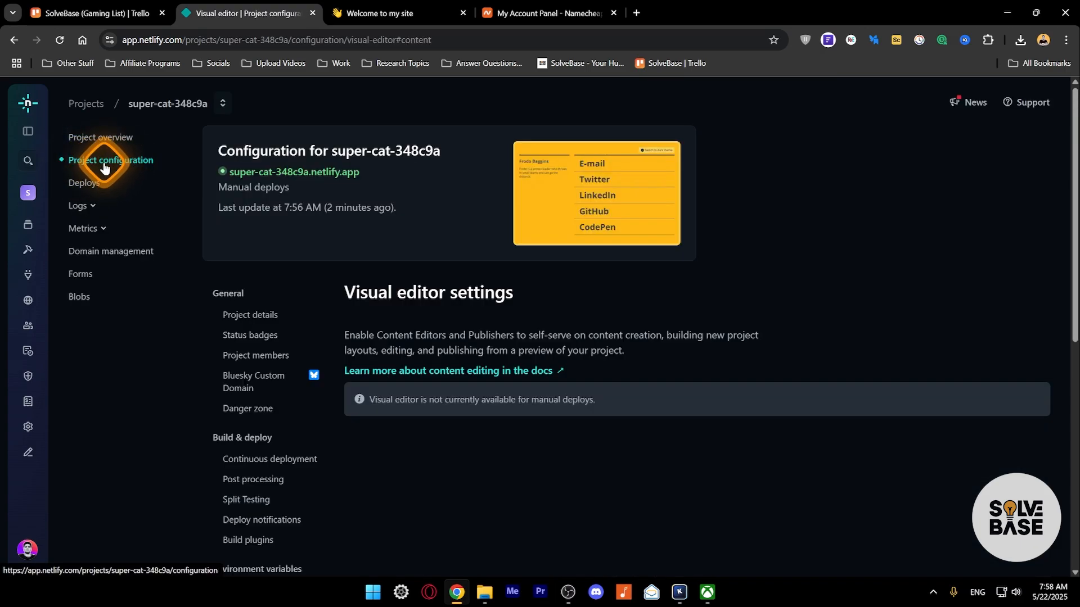
pyautogui.click(104, 167)
pyautogui.scroll(-2, 385, 315)
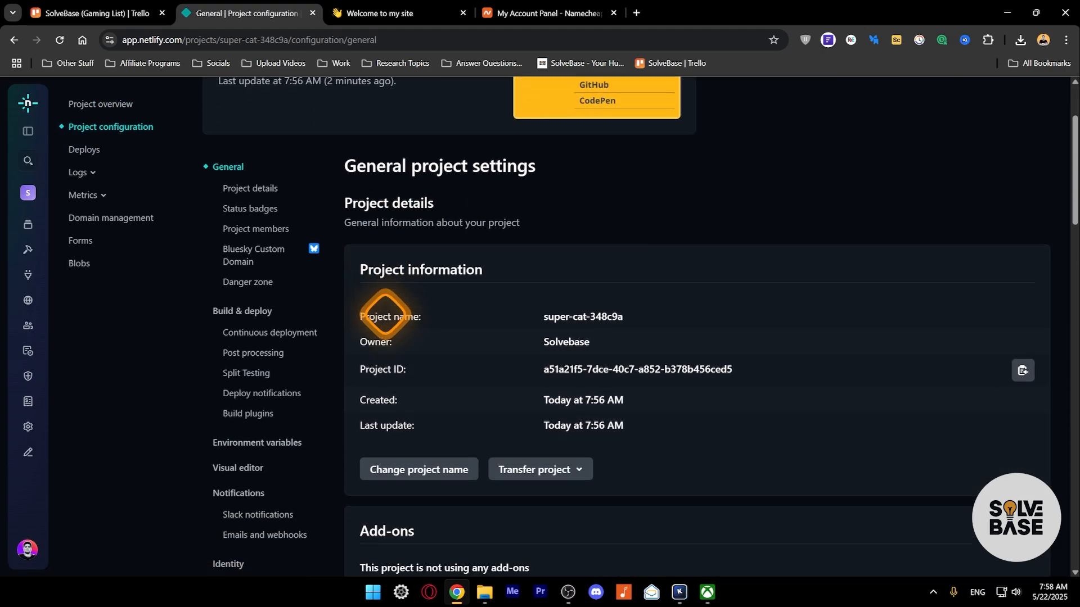
pyautogui.scroll(-1, 388, 318)
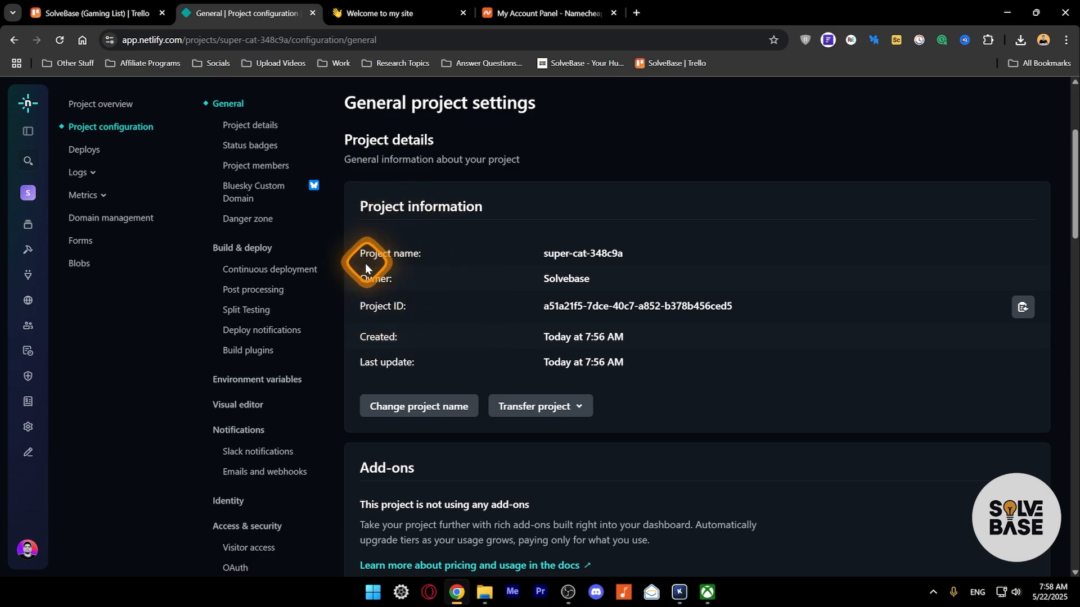
pyautogui.scroll(-3, 386, 309)
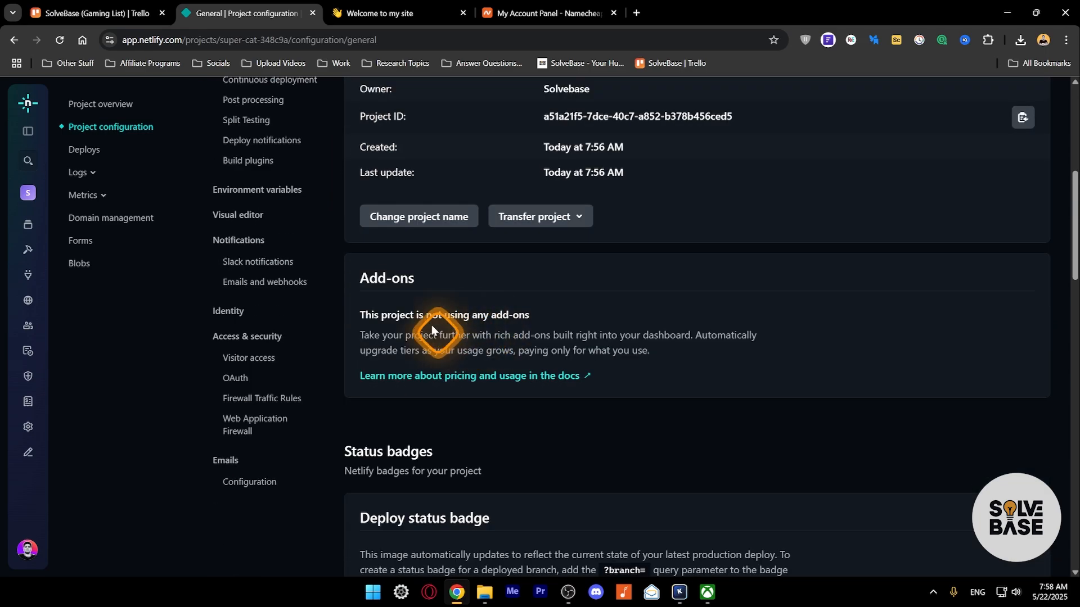
pyautogui.scroll(4, 391, 311)
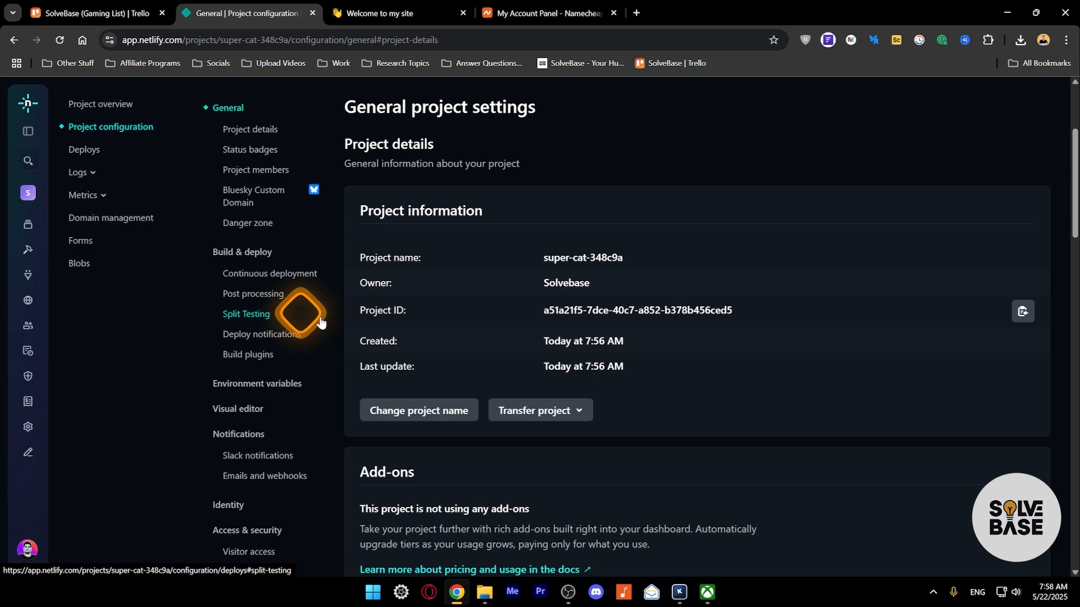
pyautogui.scroll(-6, 390, 337)
pyautogui.scroll(-10, 548, 183)
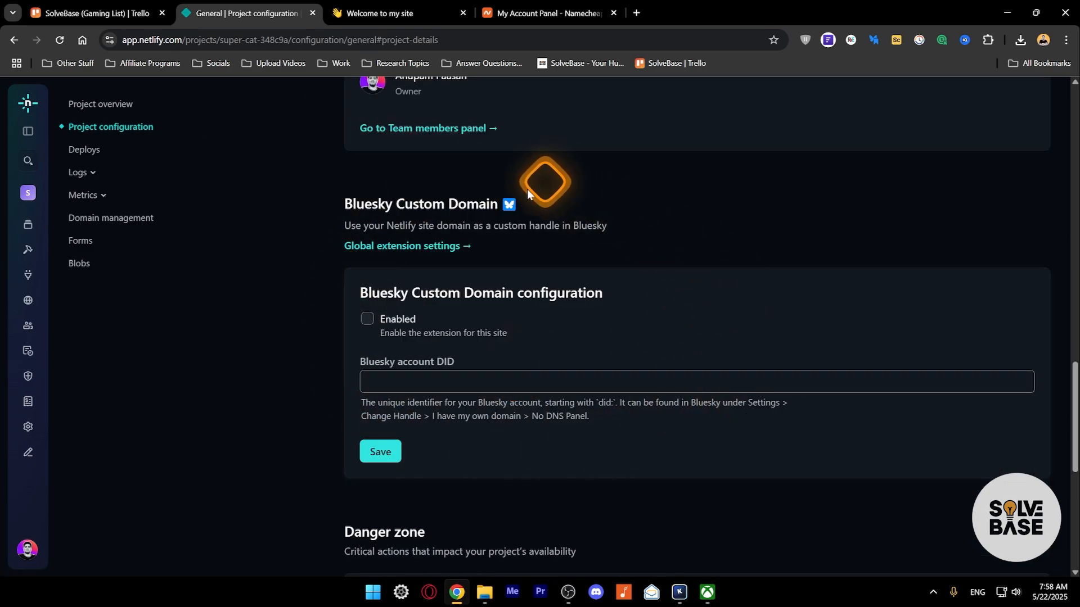
pyautogui.scroll(-5, 509, 259)
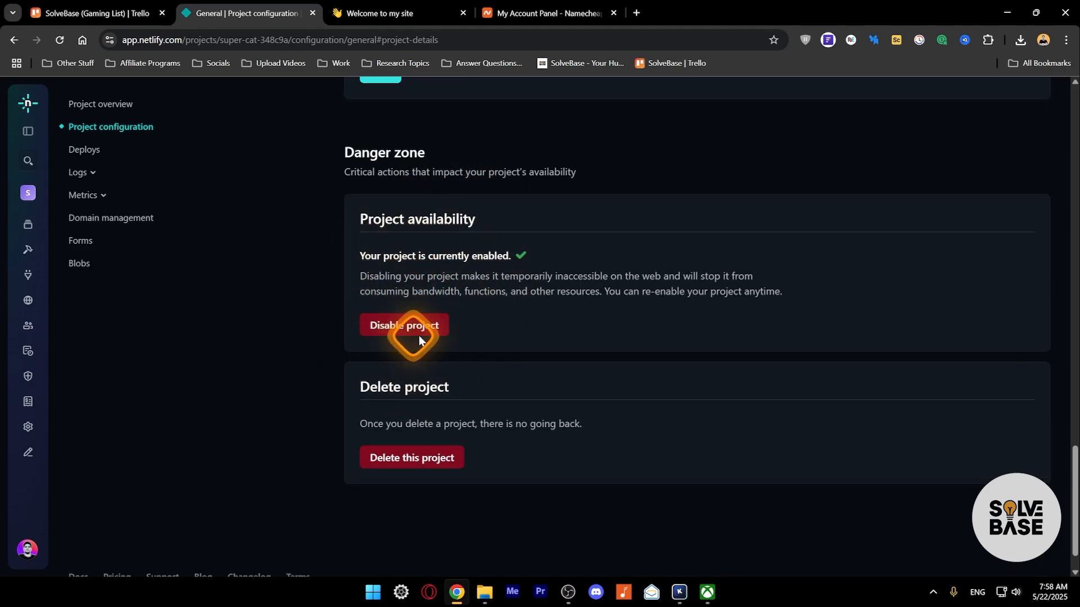
pyautogui.scroll(1, 397, 415)
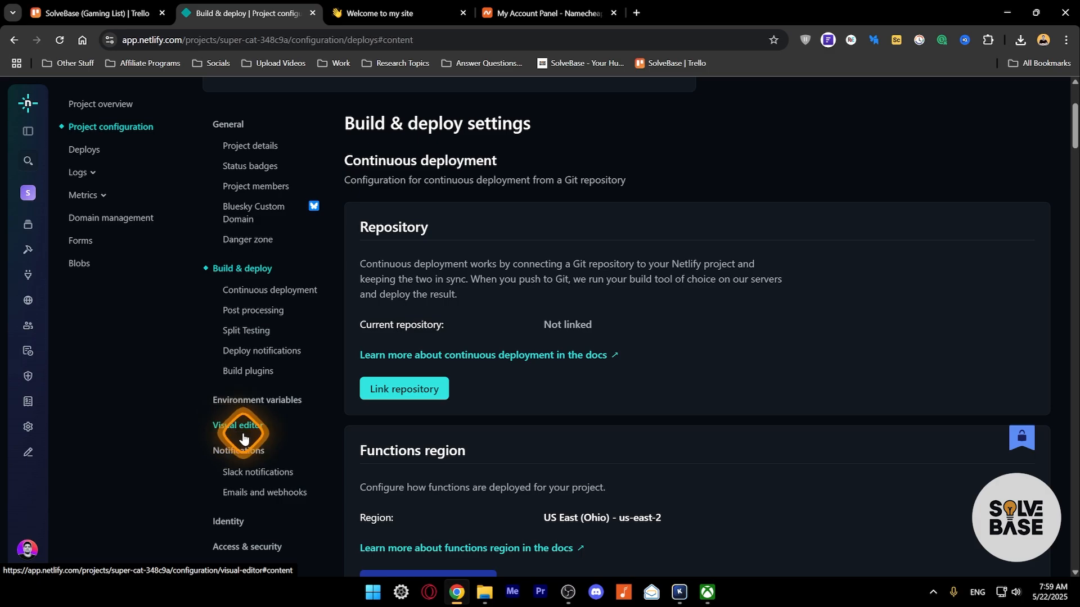
# - Look through the notification and Access & security settings, including Slack notifications
pyautogui.scroll(-1, 237, 433)
pyautogui.click(246, 410)
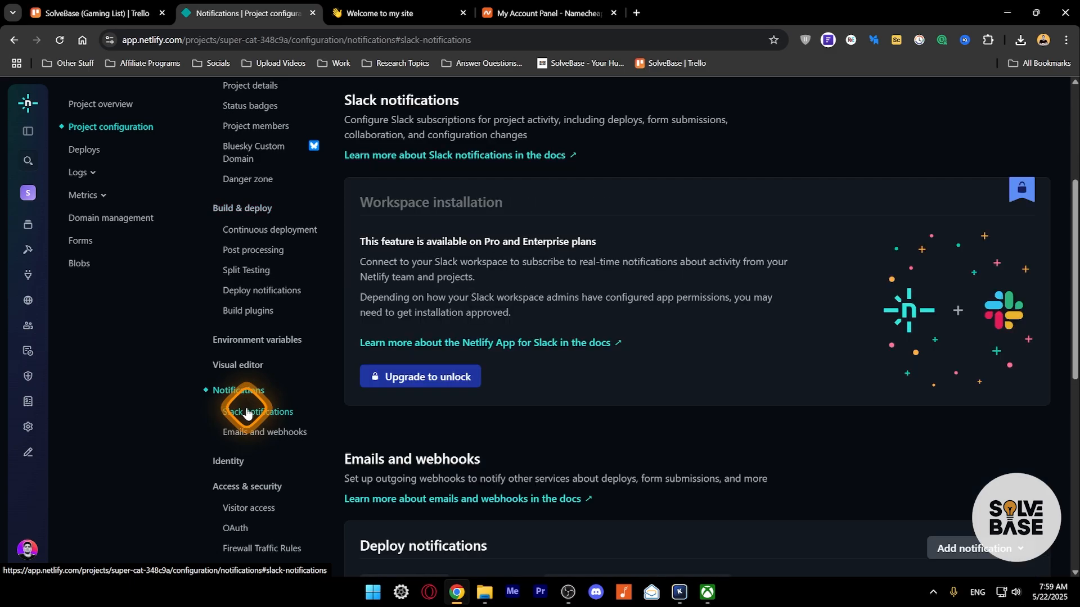
pyautogui.scroll(-3, 484, 349)
pyautogui.scroll(3, 442, 314)
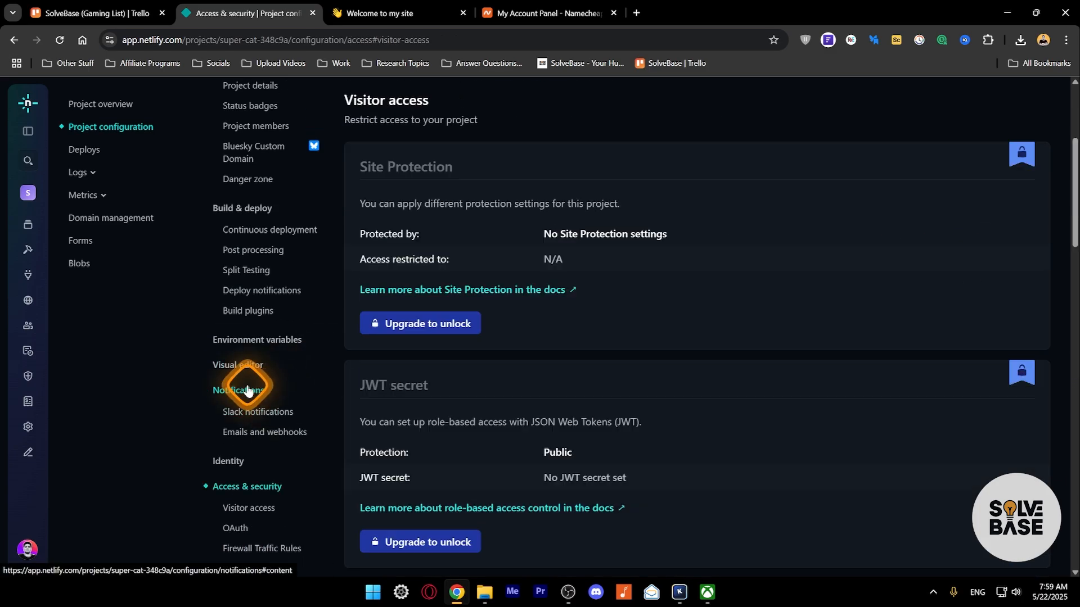
pyautogui.scroll(-3, 393, 390)
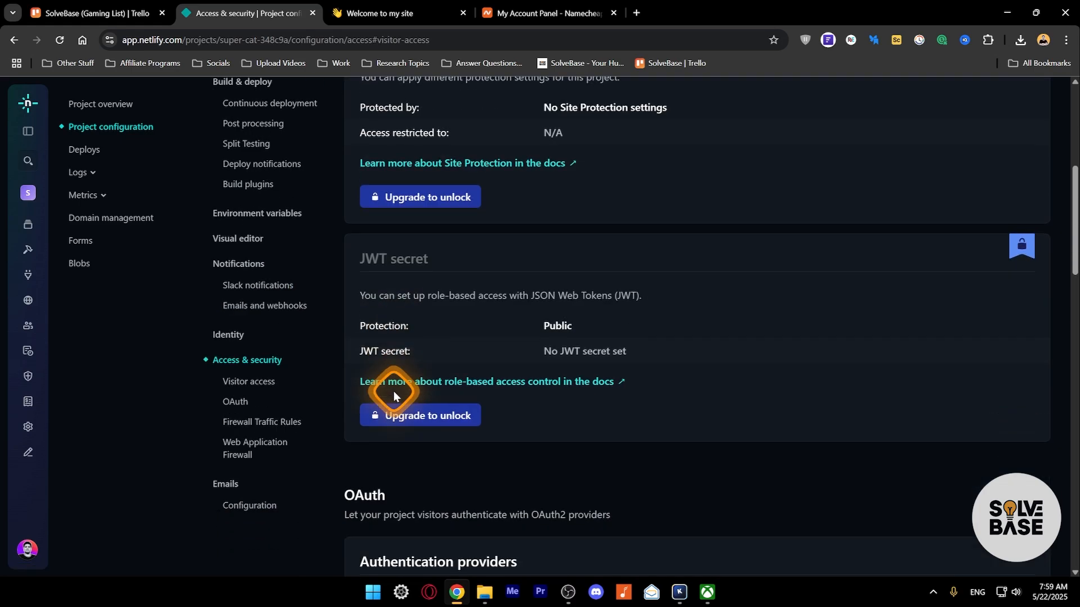
pyautogui.scroll(-3, 376, 404)
pyautogui.scroll(5, 374, 403)
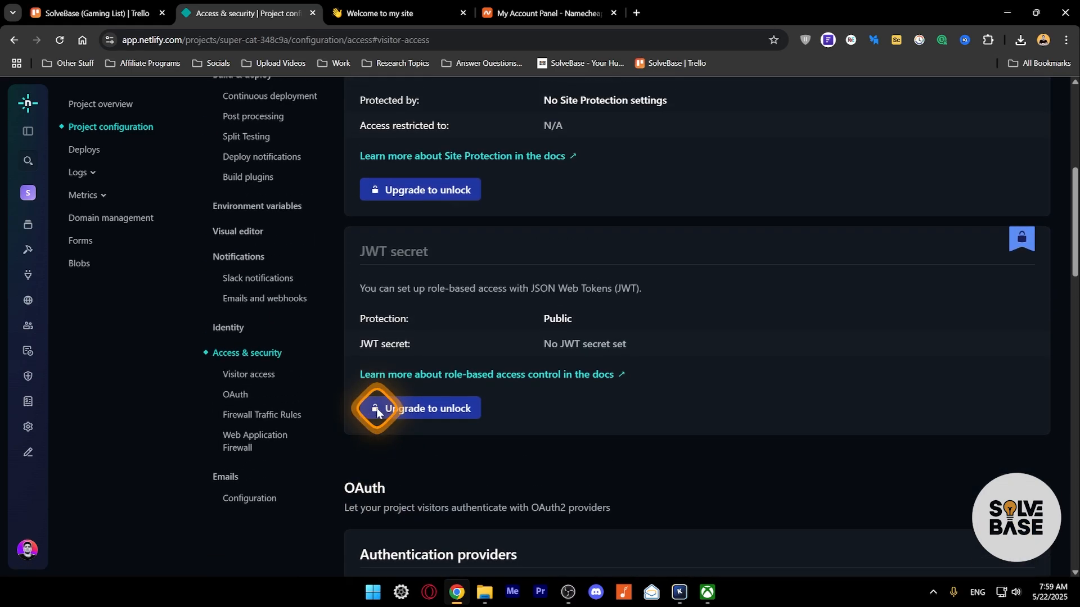
pyautogui.scroll(-7, 373, 405)
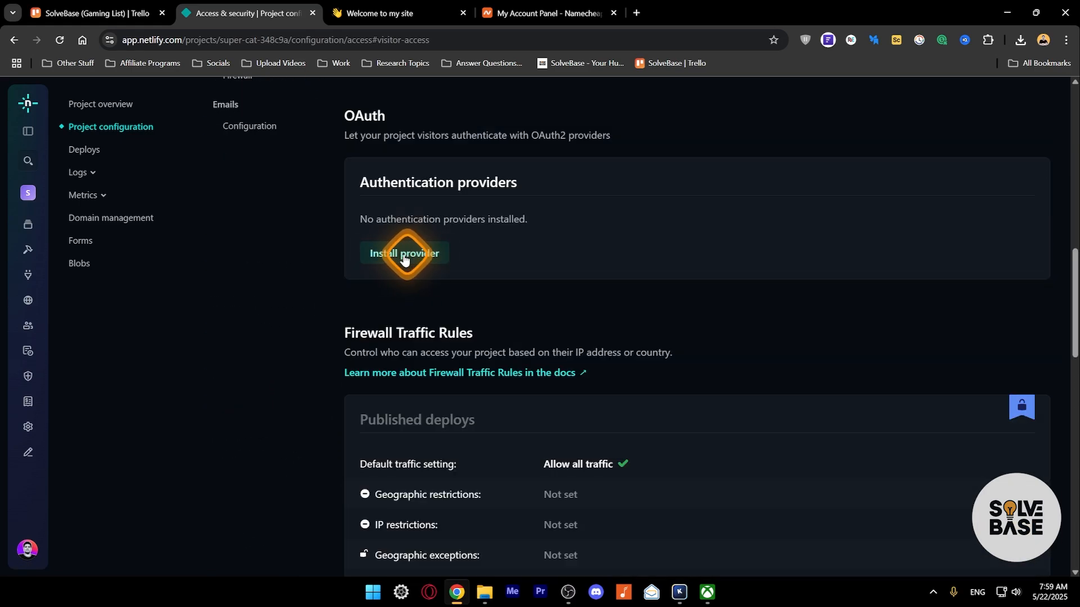
# - Check the OAuth provider list, then cancel without installing an authentication provider
pyautogui.click(405, 254)
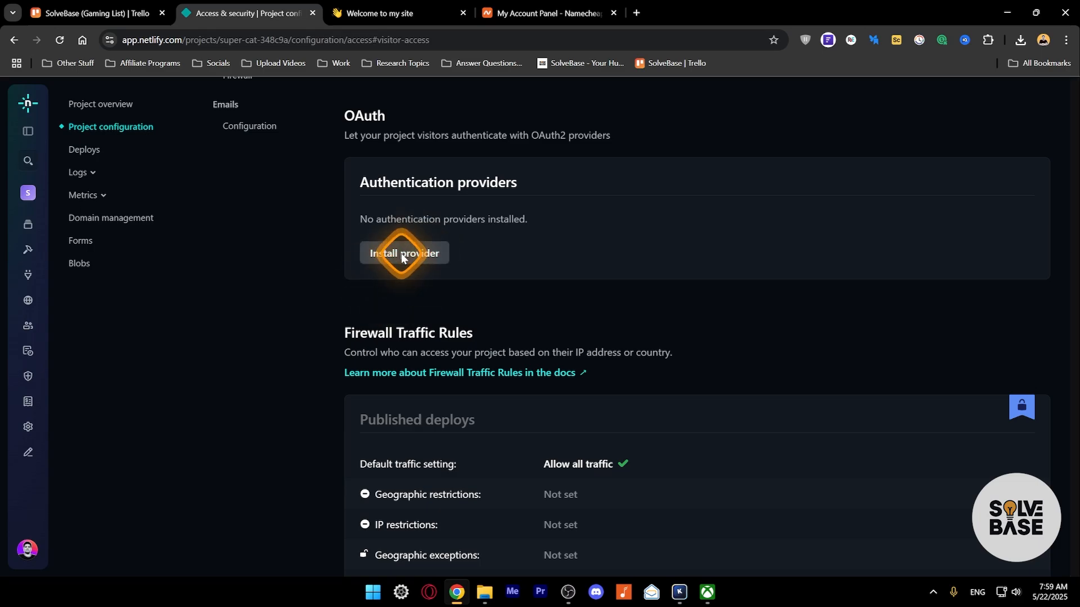
pyautogui.click(407, 254)
pyautogui.click(410, 282)
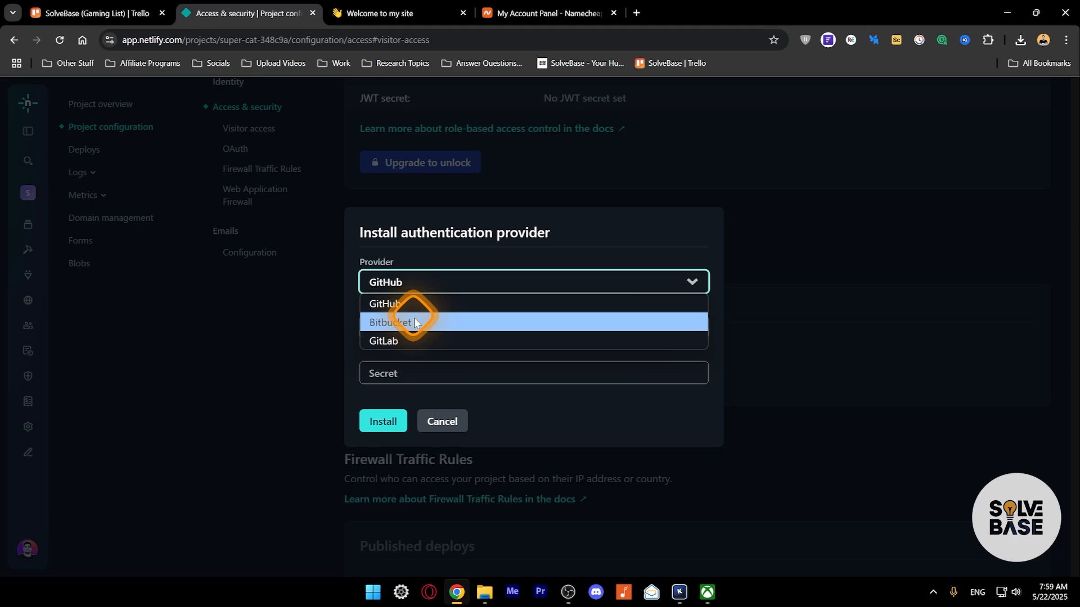
pyautogui.doubleClick(430, 392)
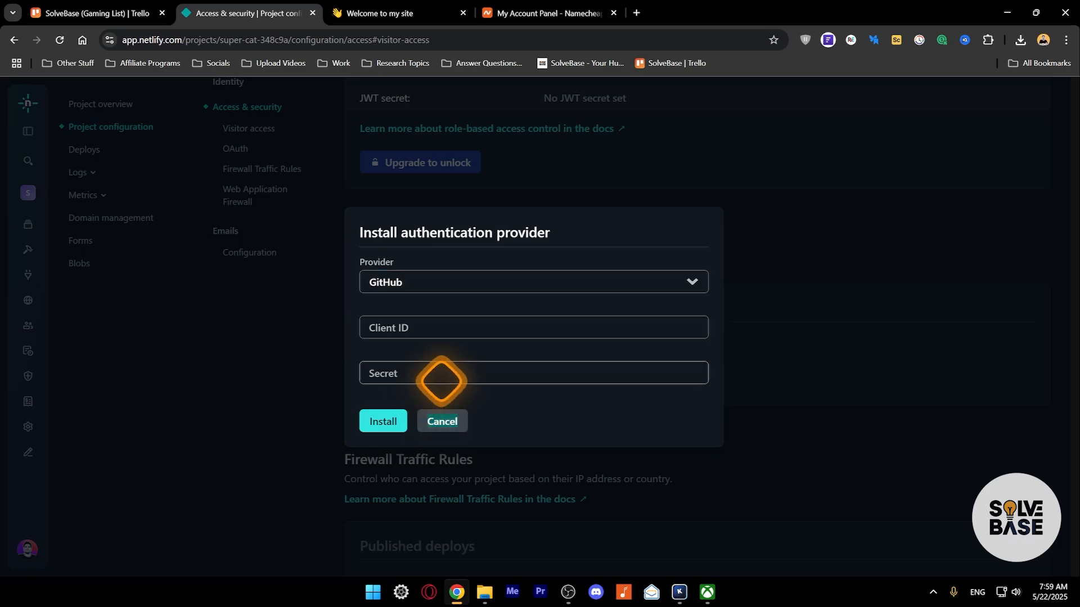
pyautogui.click(434, 420)
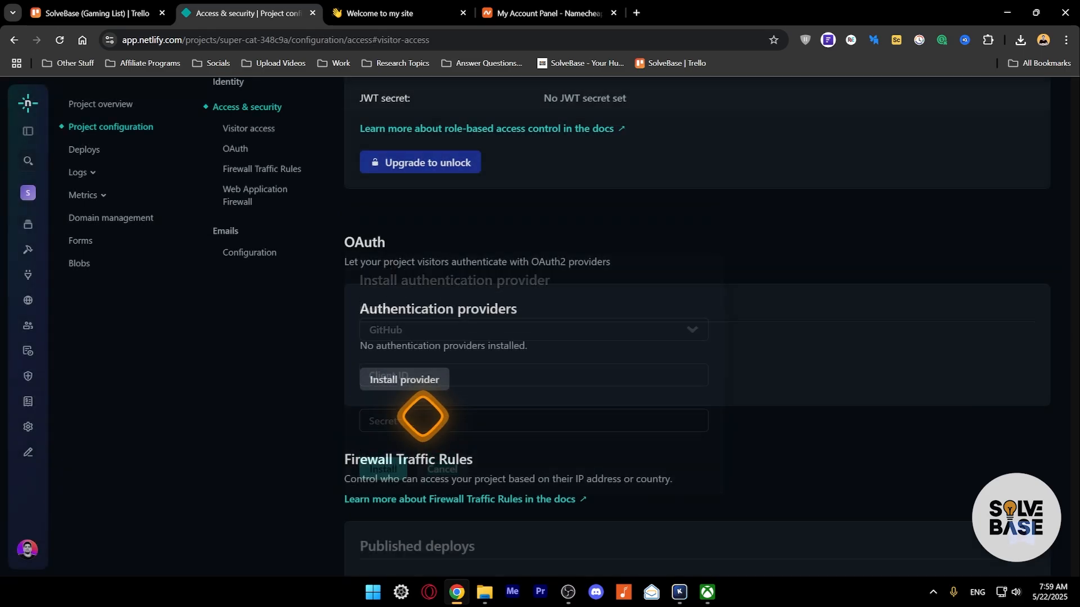
# - Scroll down to the WAF settings and open the Forms page
pyautogui.scroll(-3, 394, 394)
pyautogui.scroll(-3, 422, 368)
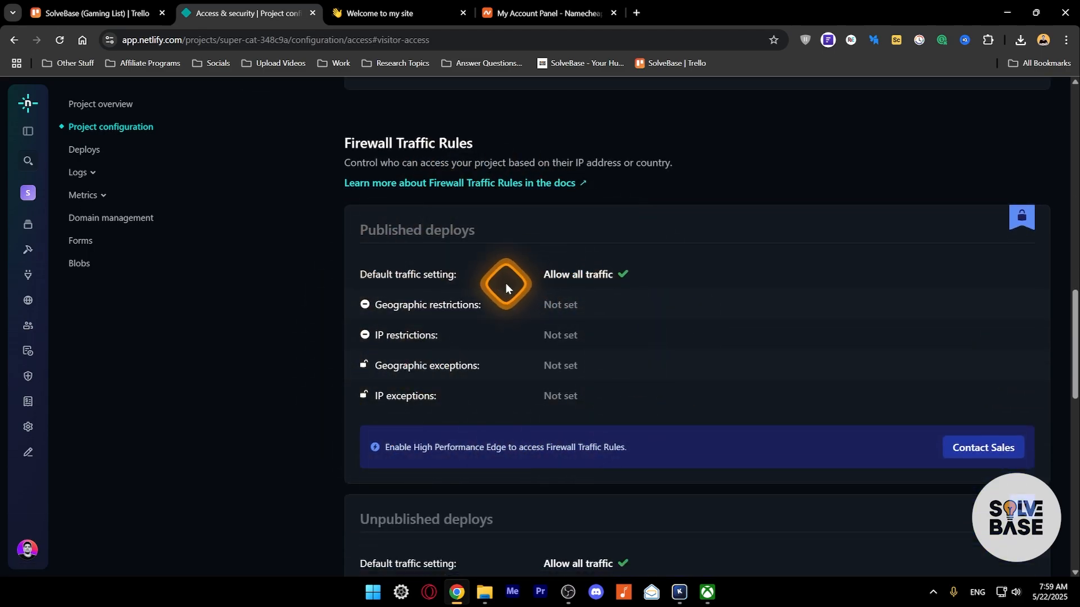
pyautogui.scroll(-6, 562, 278)
pyautogui.scroll(3, 1012, 273)
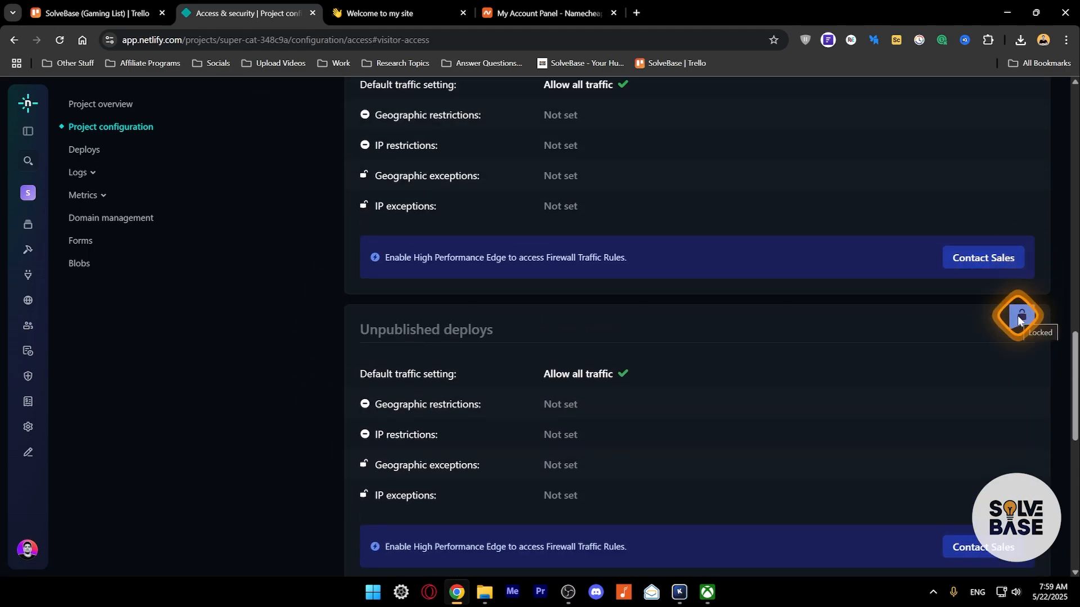
pyautogui.scroll(-5, 703, 338)
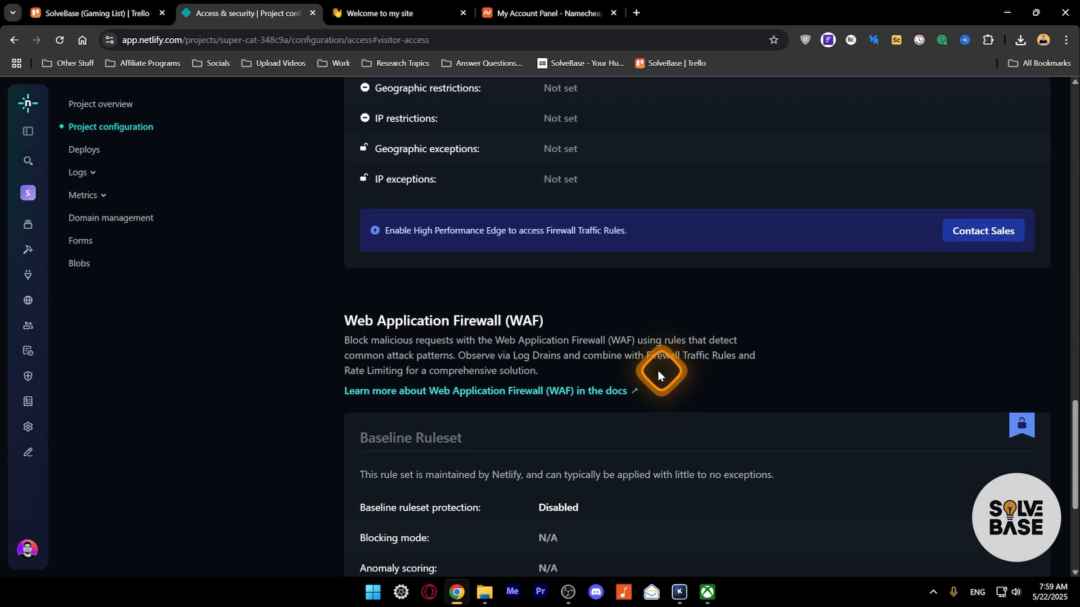
pyautogui.click(80, 240)
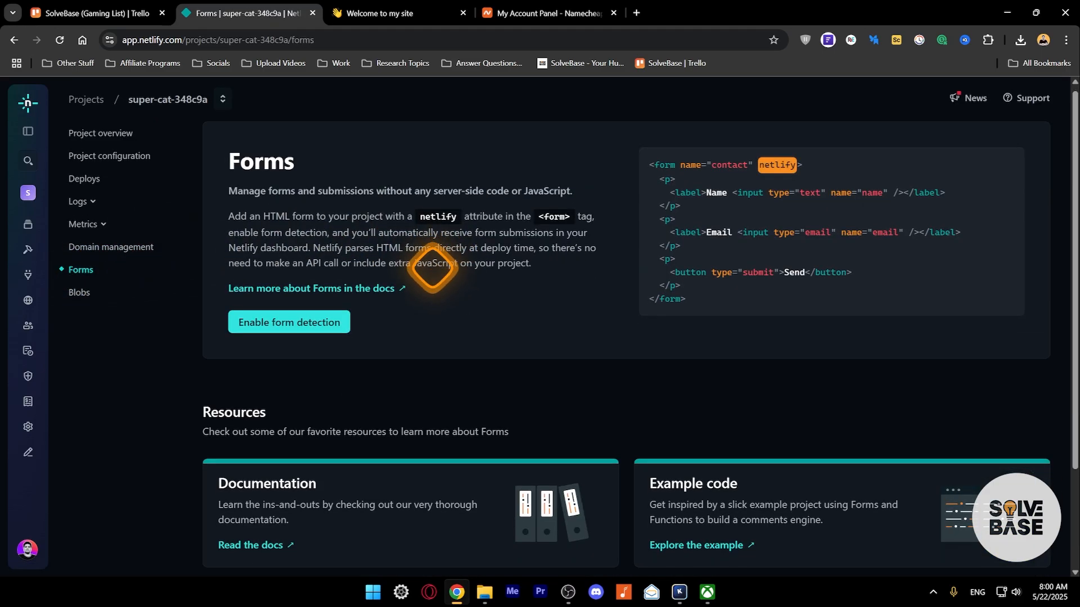
# - Look over the Forms page's netlify-attribute example form, then open Domain management
pyautogui.scroll(-3, 430, 265)
pyautogui.scroll(3, 428, 262)
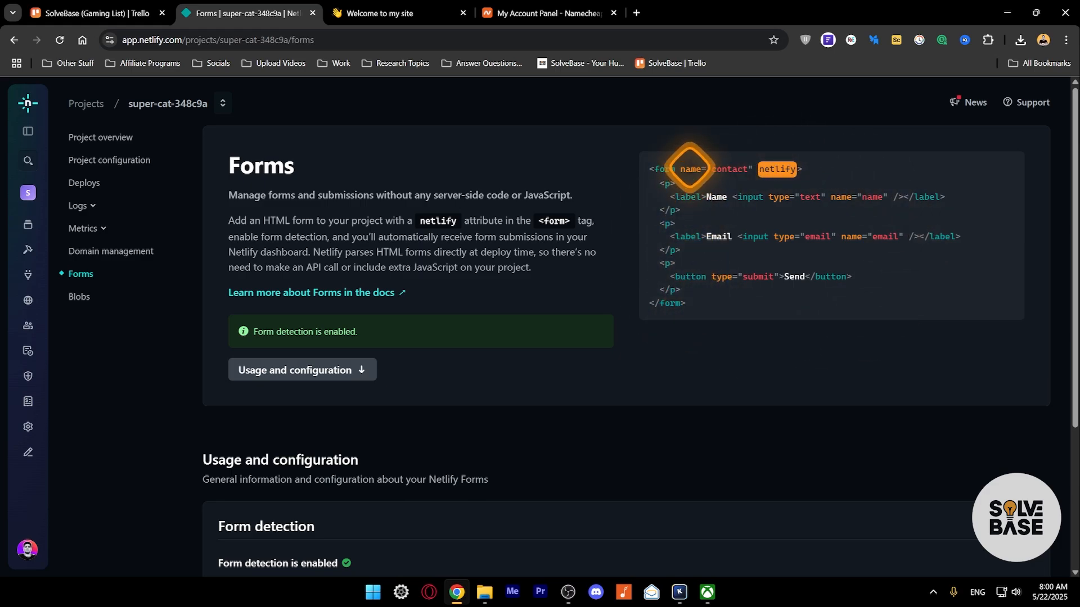
pyautogui.moveTo(761, 167); pyautogui.dragTo(797, 171)
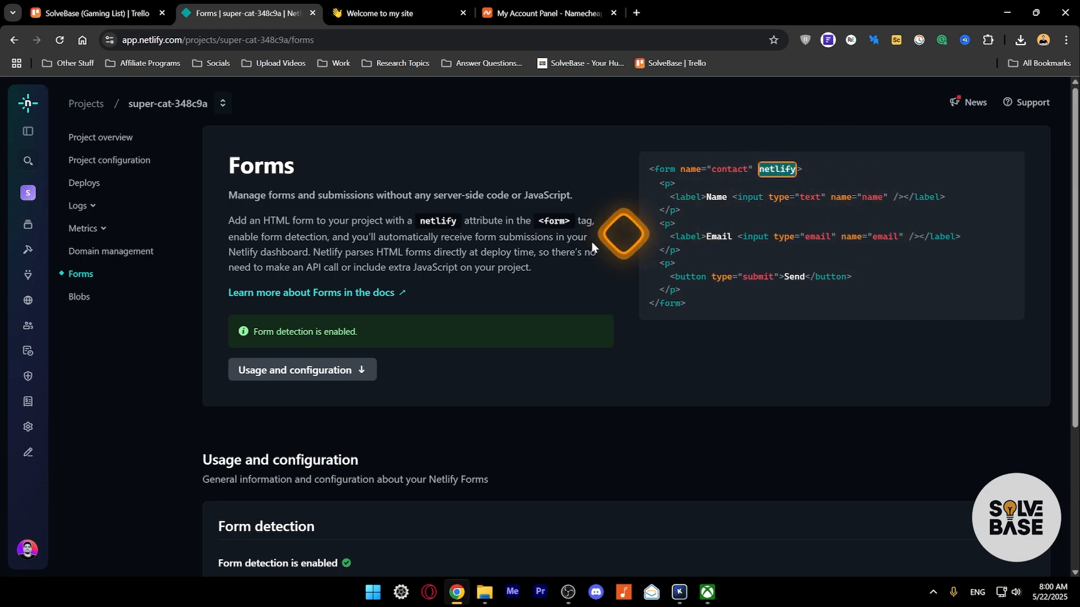
pyautogui.click(84, 252)
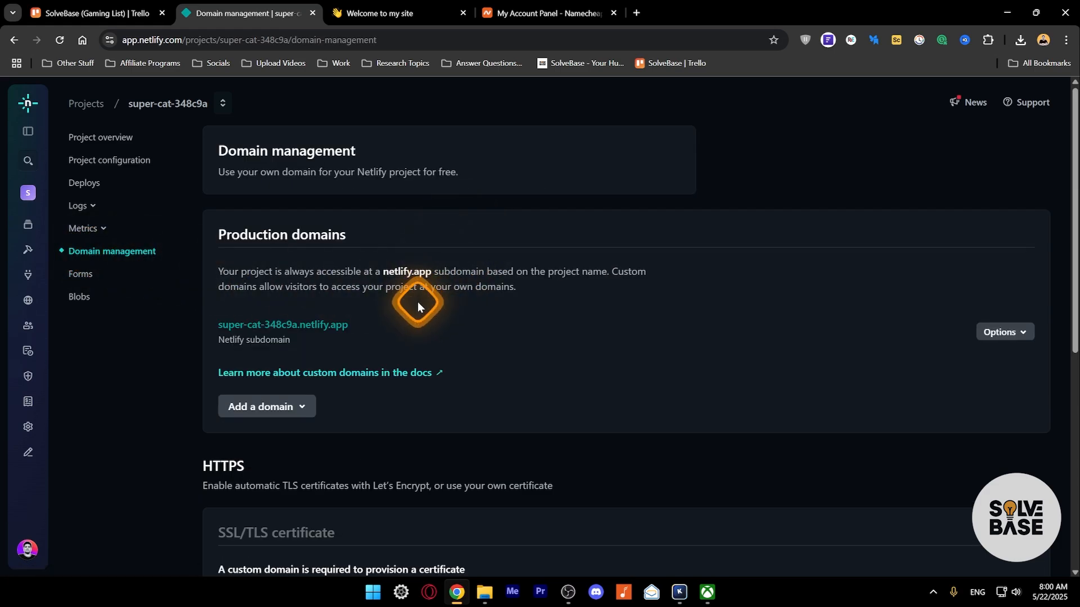
# - Check the Add a domain choices and the HTTPS certificate note without changing anything
pyautogui.click(300, 407)
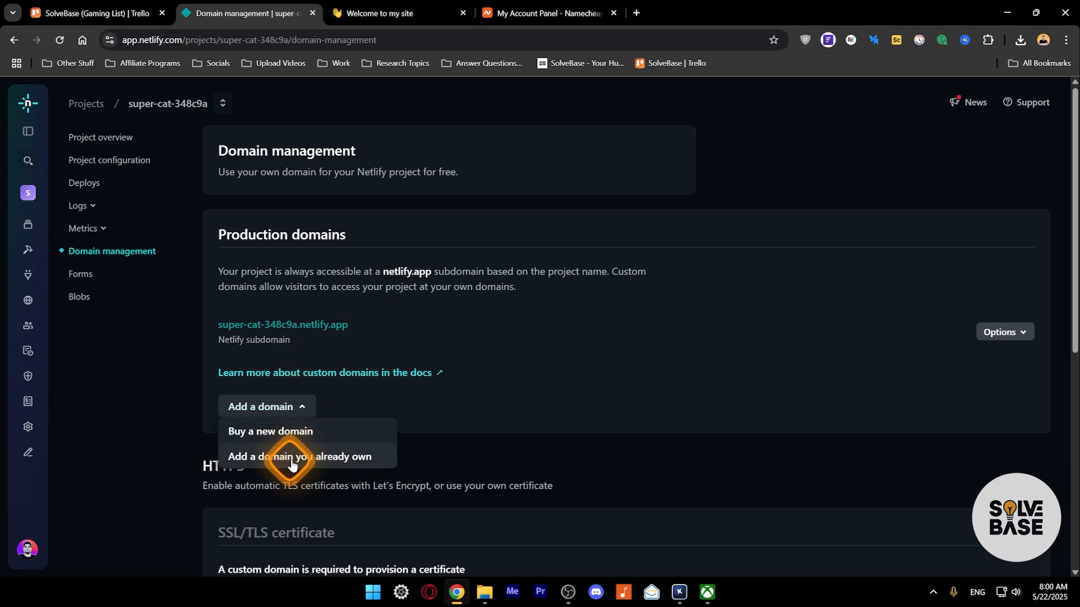
pyautogui.click(466, 403)
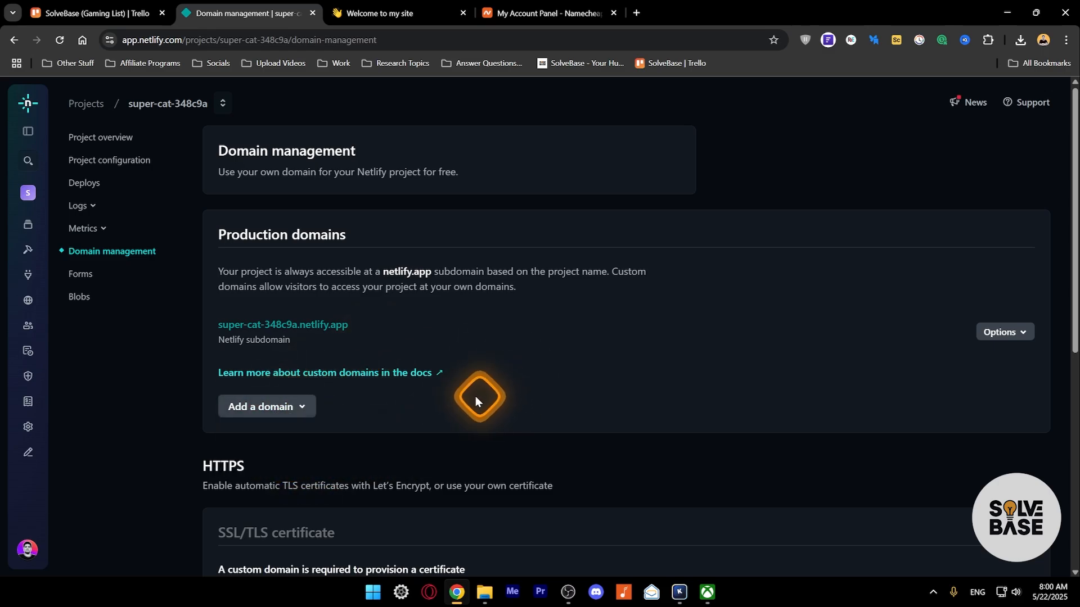
pyautogui.scroll(-4, 411, 368)
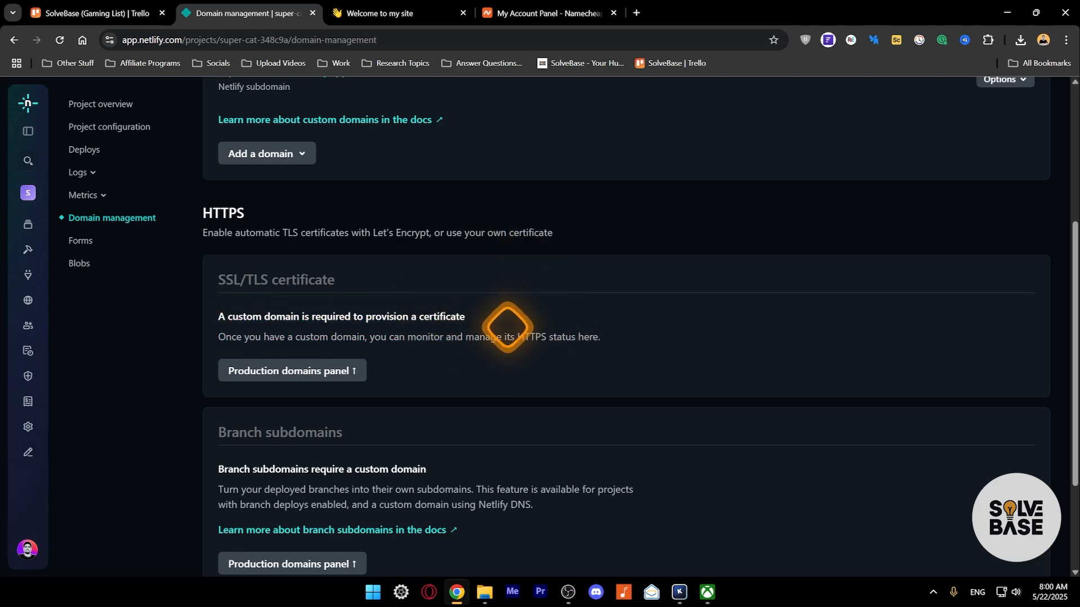
pyautogui.moveTo(518, 336); pyautogui.dragTo(549, 332)
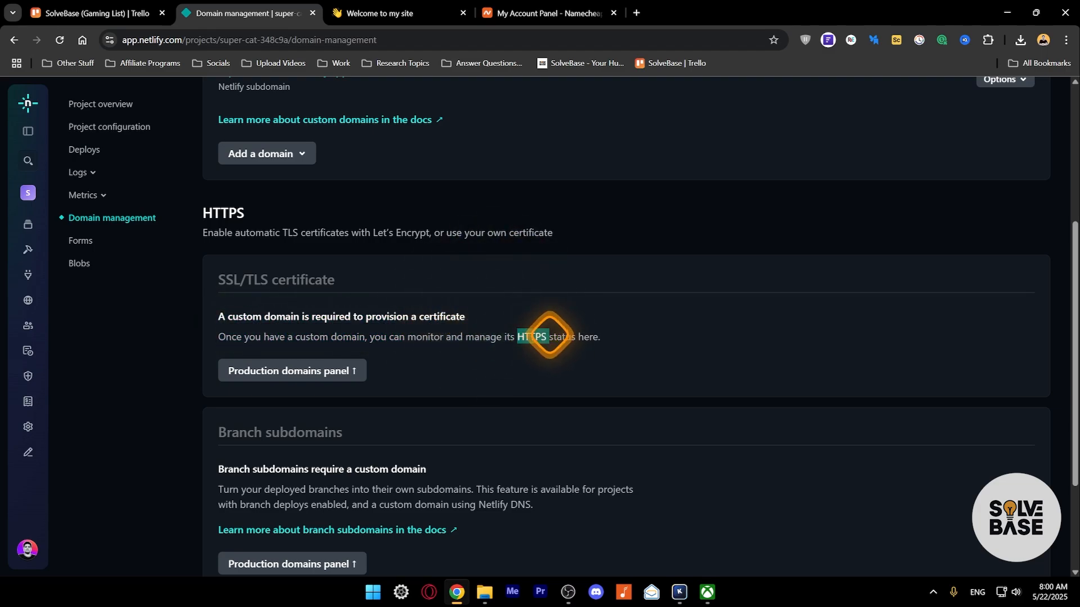
pyautogui.scroll(4, 428, 300)
# - Rename the project to 0001aa, making its address 0001aa.netlify.app
pyautogui.click(1003, 308)
pyautogui.click(984, 327)
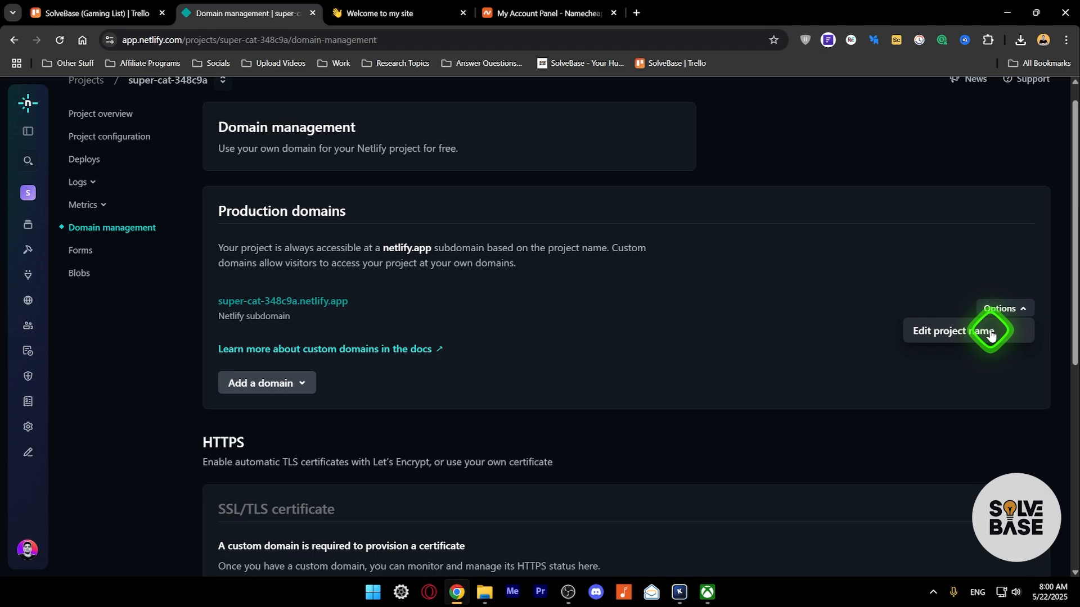
pyautogui.click(1015, 314)
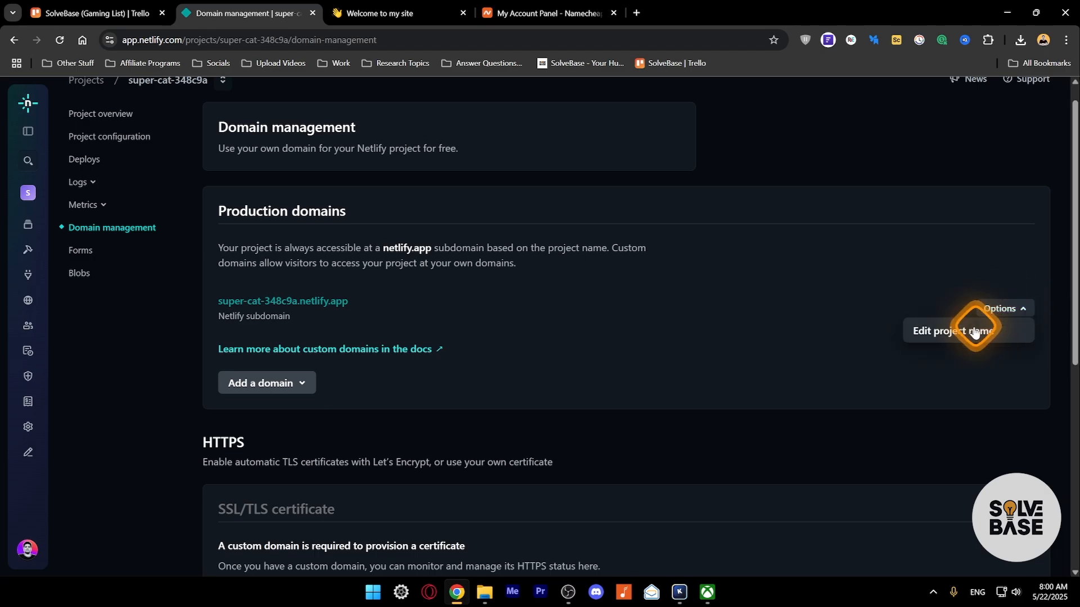
pyautogui.click(963, 330)
pyautogui.moveTo(488, 298); pyautogui.dragTo(327, 275)
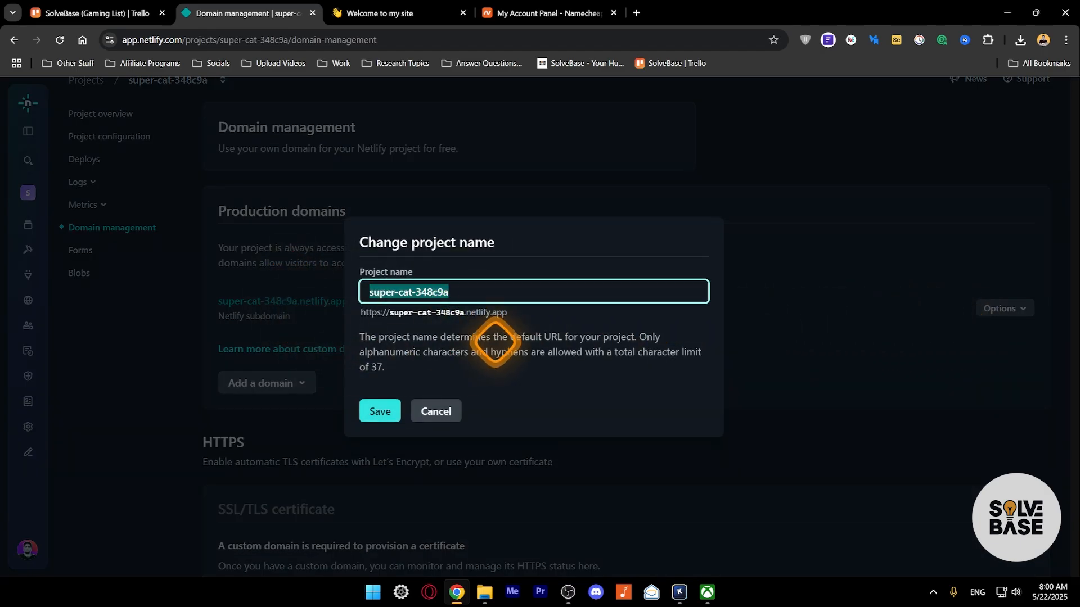
pyautogui.moveTo(389, 313); pyautogui.dragTo(456, 313)
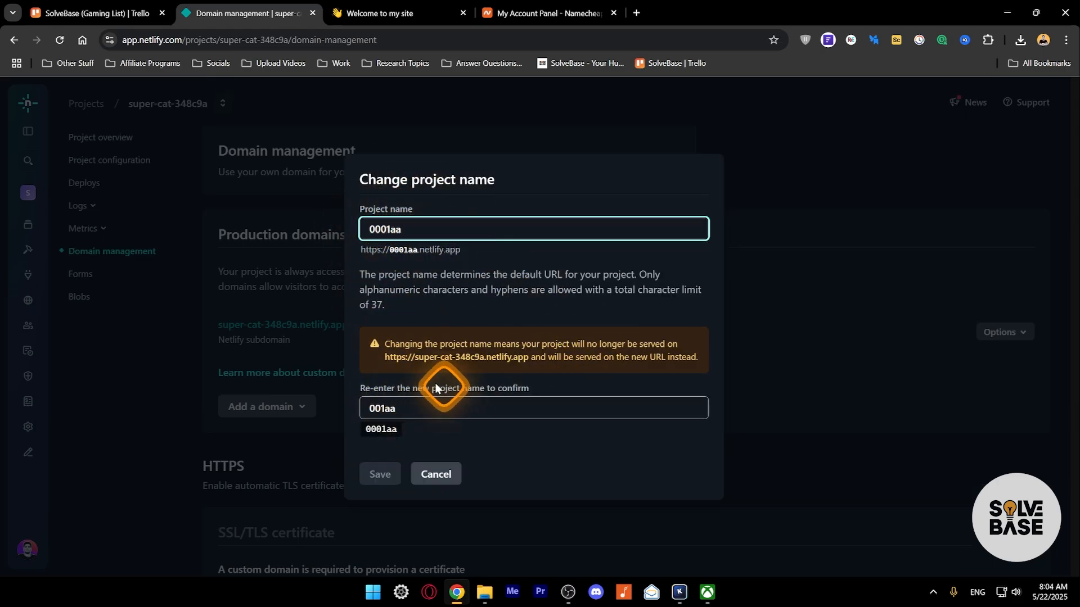
pyautogui.moveTo(436, 388)
pyautogui.mouseDown()
pyautogui.moveTo(424, 409)
pyautogui.moveTo(379, 407)
pyautogui.mouseUp()
pyautogui.click(377, 482)
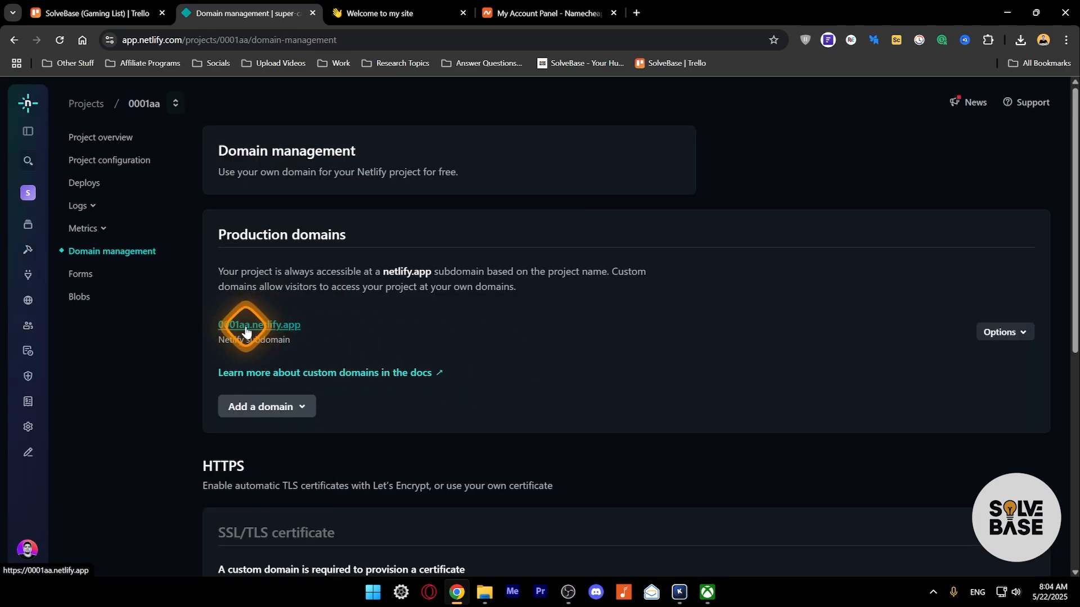
pyautogui.click(288, 406)
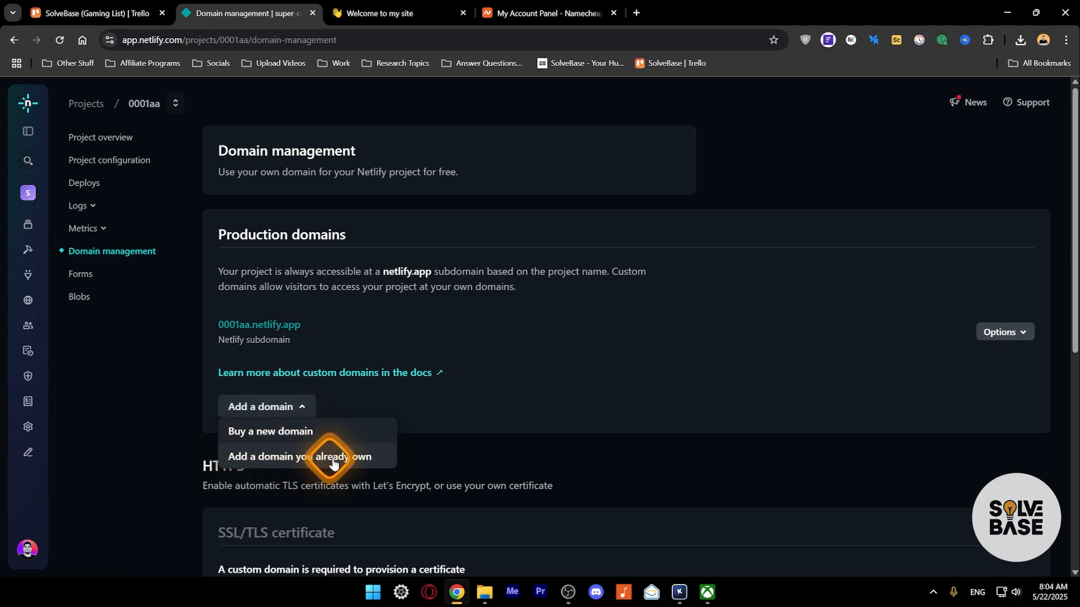
pyautogui.click(509, 380)
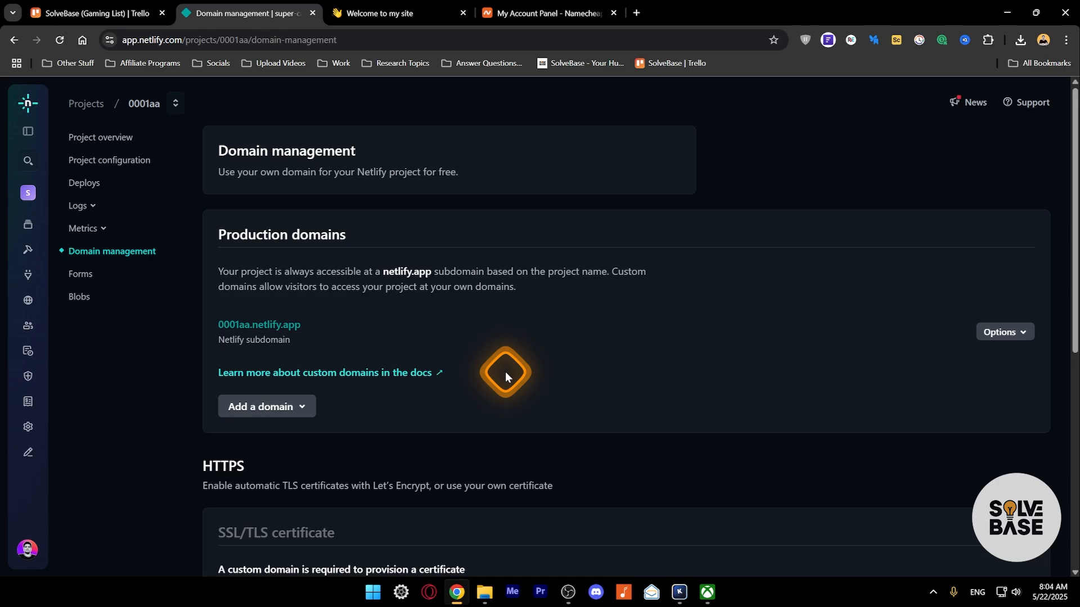
# - Start a new project from a template and scroll the full template gallery
pyautogui.click(967, 295)
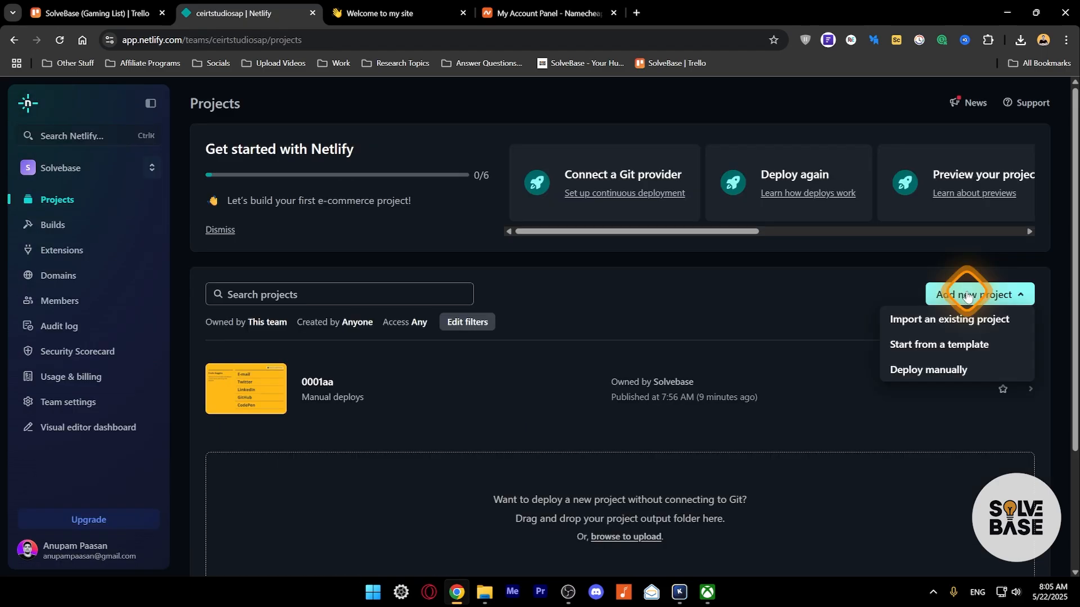
pyautogui.click(953, 344)
pyautogui.click(245, 266)
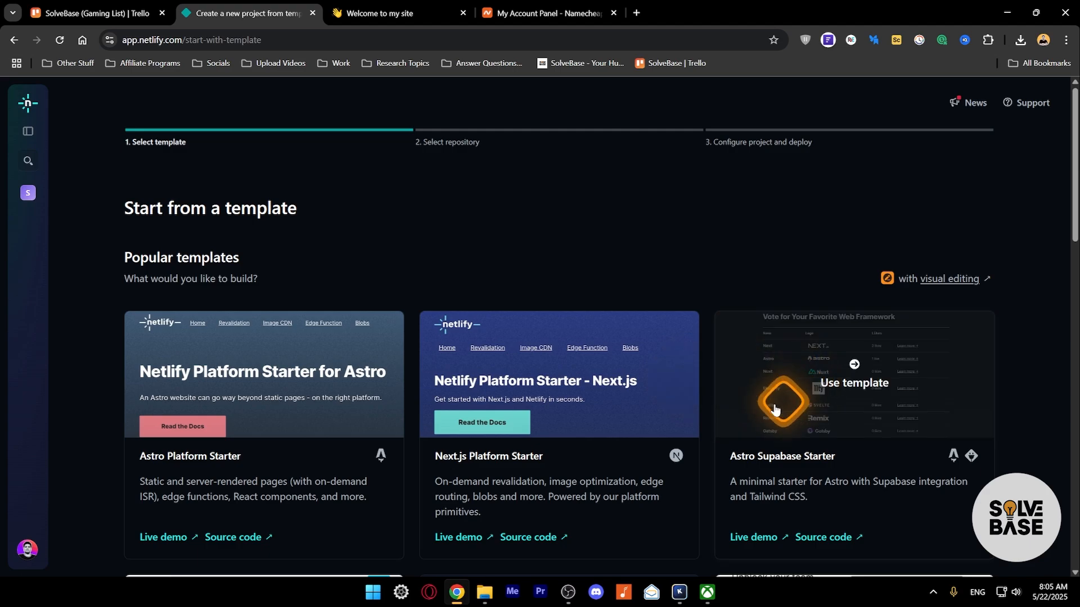
pyautogui.scroll(-3, 644, 404)
pyautogui.scroll(-5, 634, 400)
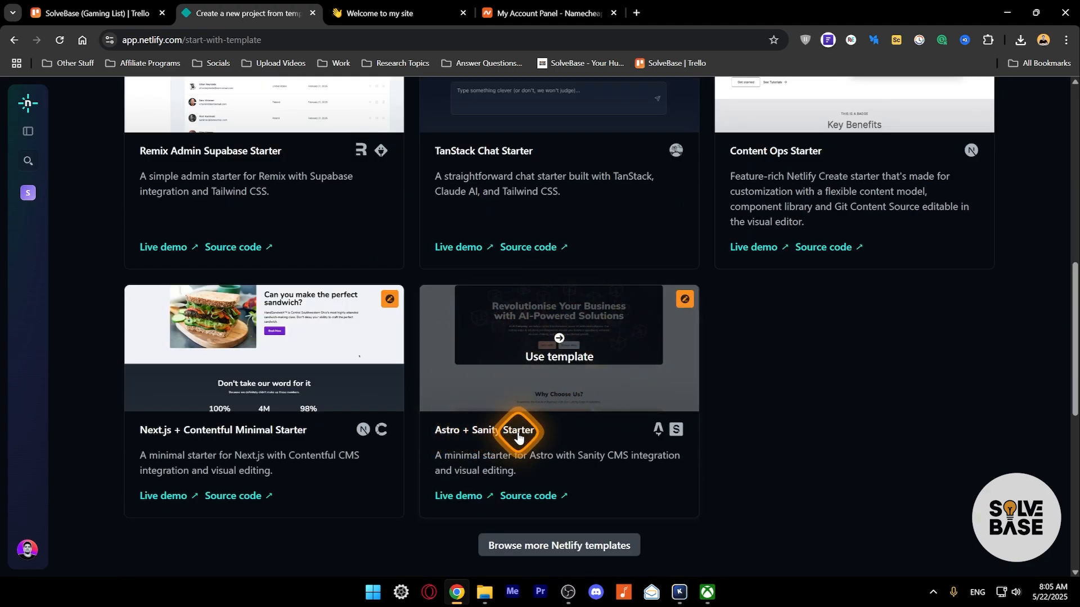
# - Use the Astro + Sanity Starter with GitHub, confirming access with the account password
pyautogui.click(559, 343)
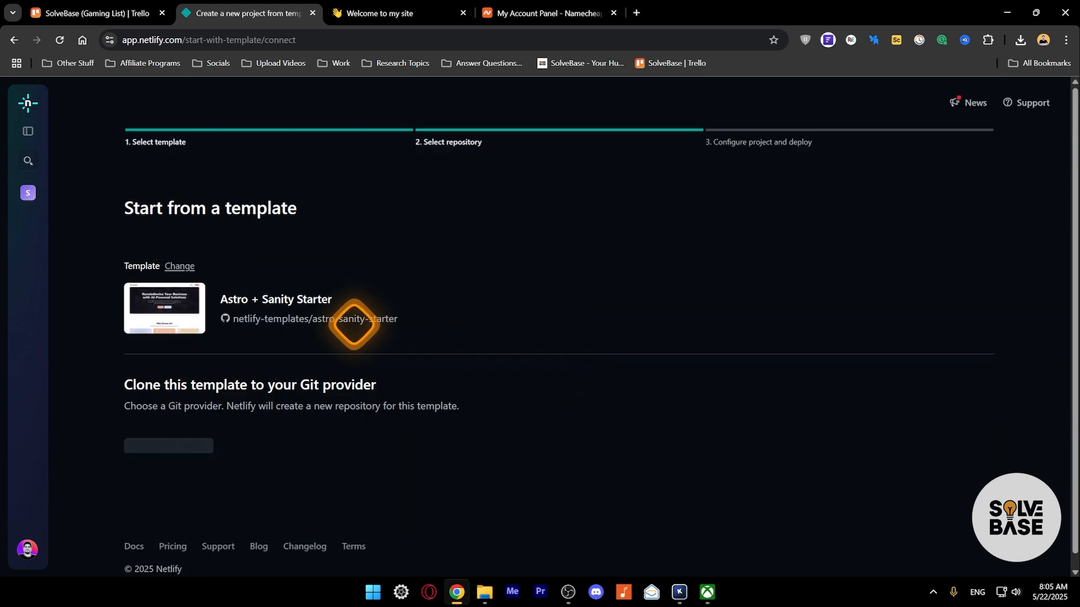
pyautogui.click(212, 451)
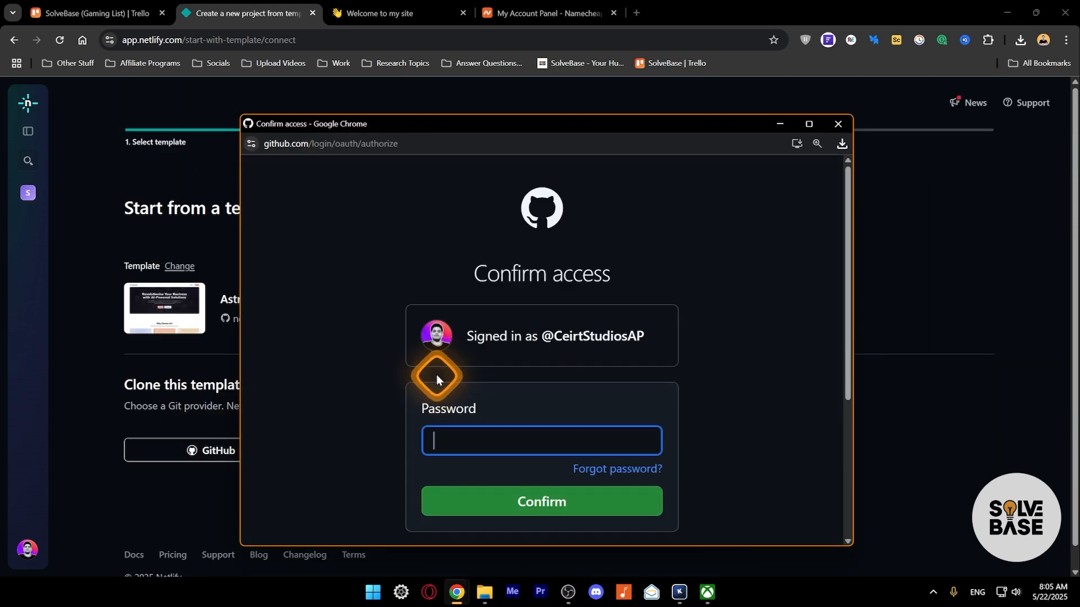
pyautogui.scroll(-3, 434, 379)
pyautogui.click(517, 309)
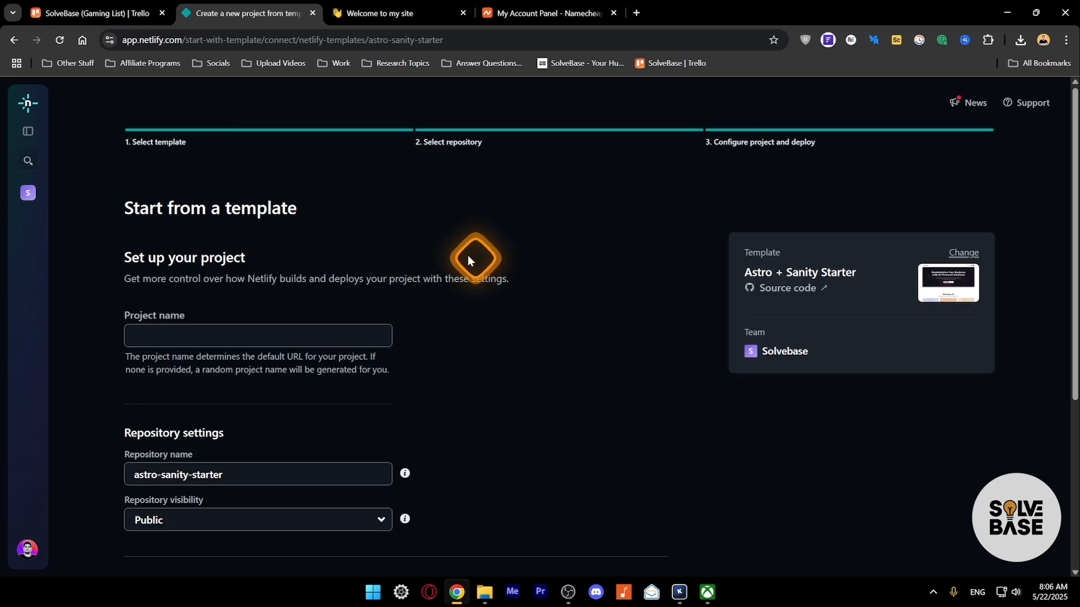
# - Name the project sb001a, keep the repository Public, connect Sanity, and deploy sb001a
pyautogui.click(219, 332)
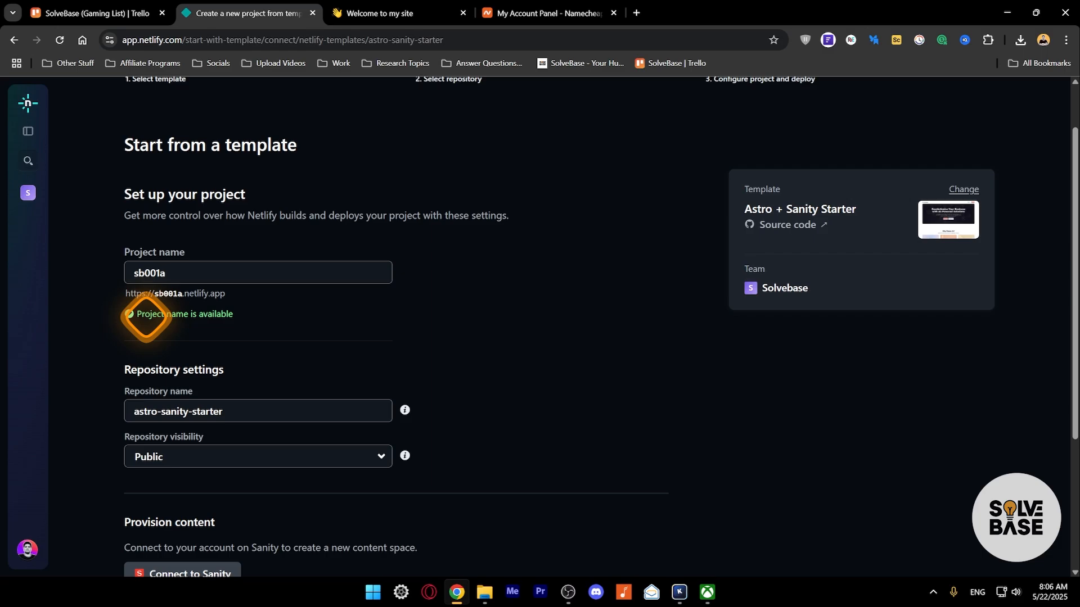
pyautogui.scroll(-1, 210, 357)
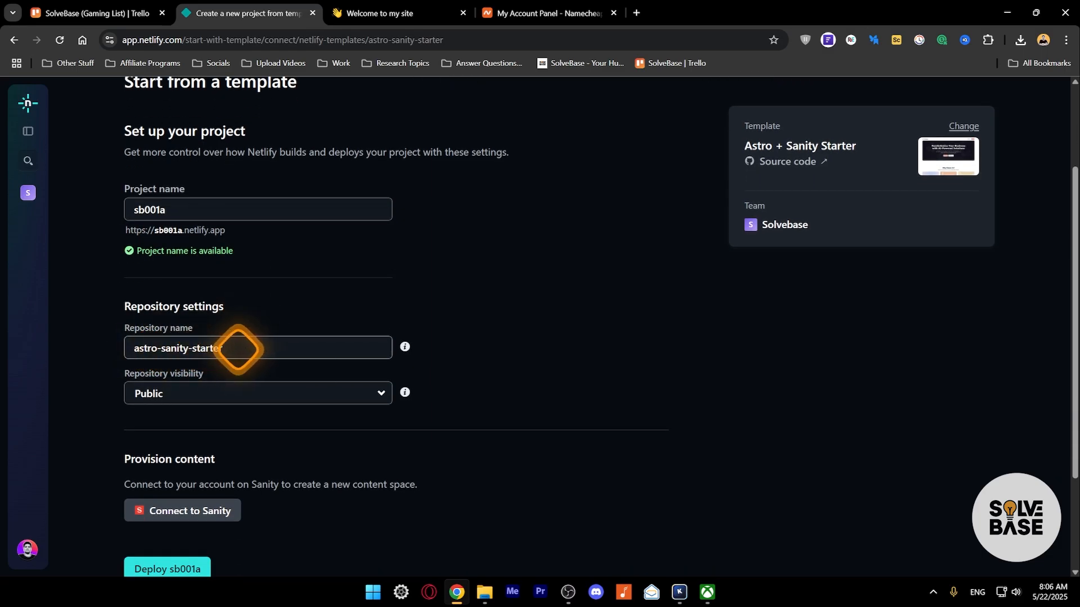
pyautogui.scroll(-1, 147, 400)
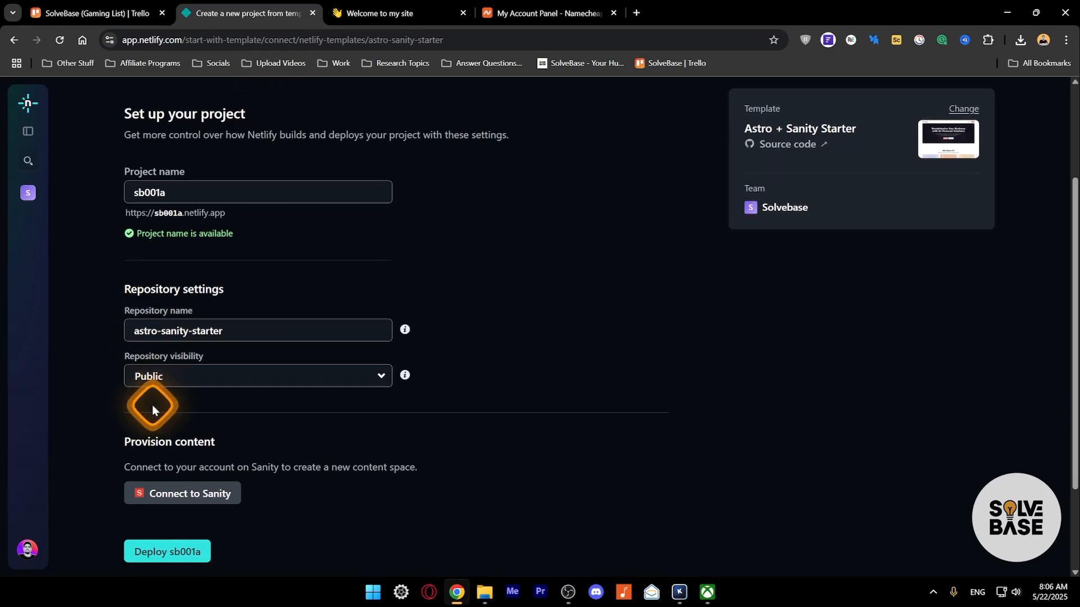
pyautogui.click(166, 332)
pyautogui.click(190, 335)
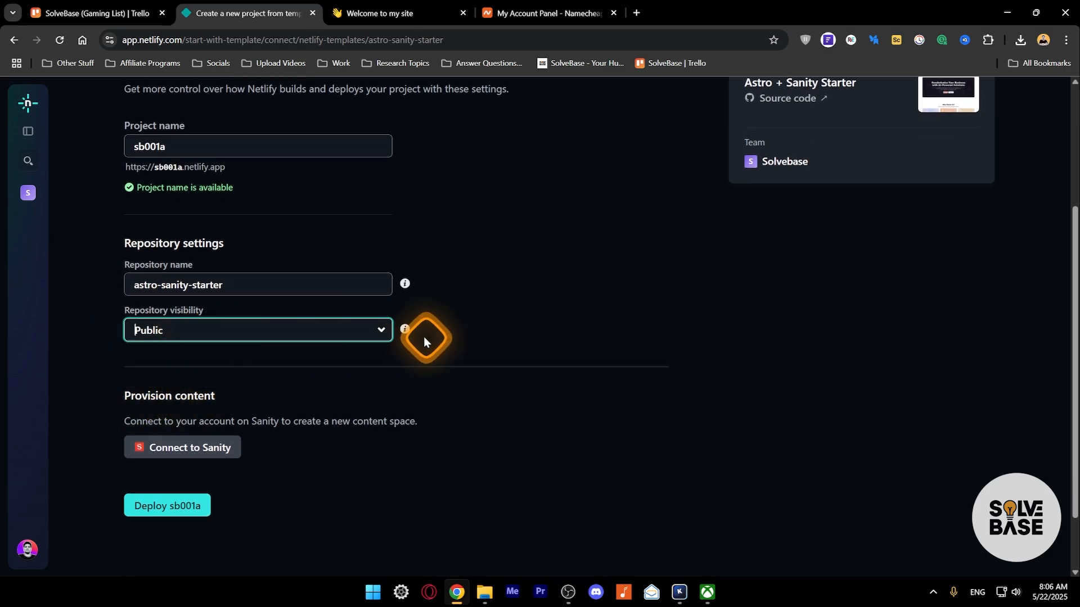
pyautogui.moveTo(401, 333)
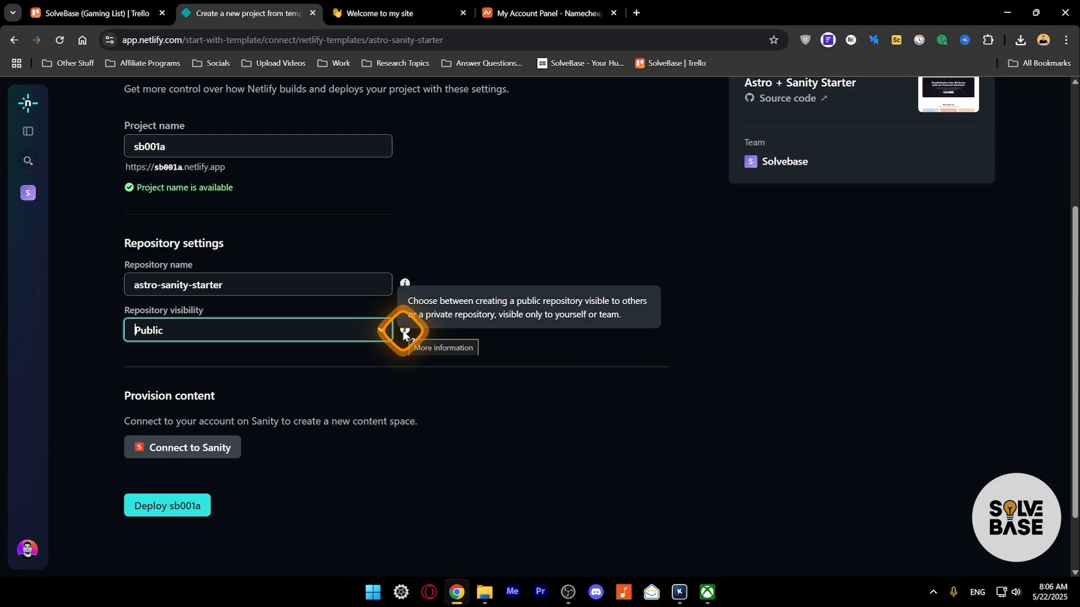
pyautogui.click(253, 332)
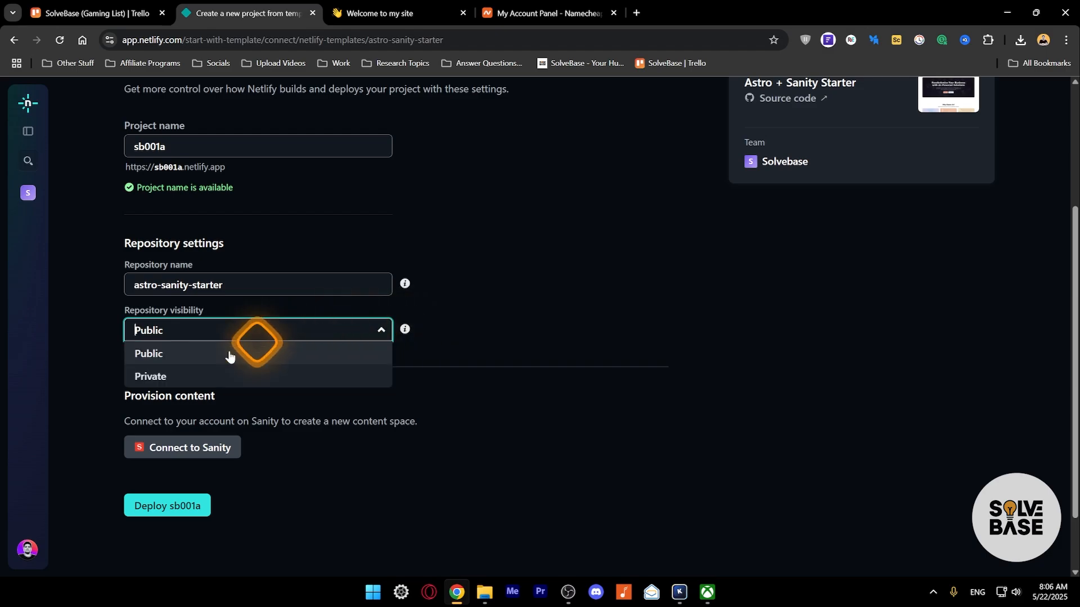
pyautogui.click(423, 329)
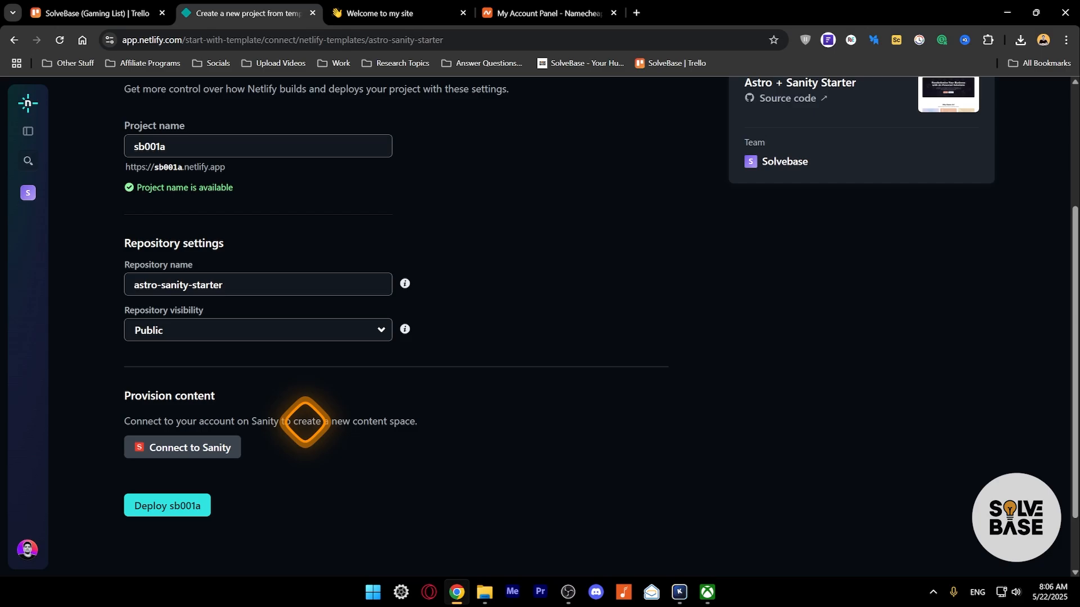
pyautogui.click(189, 449)
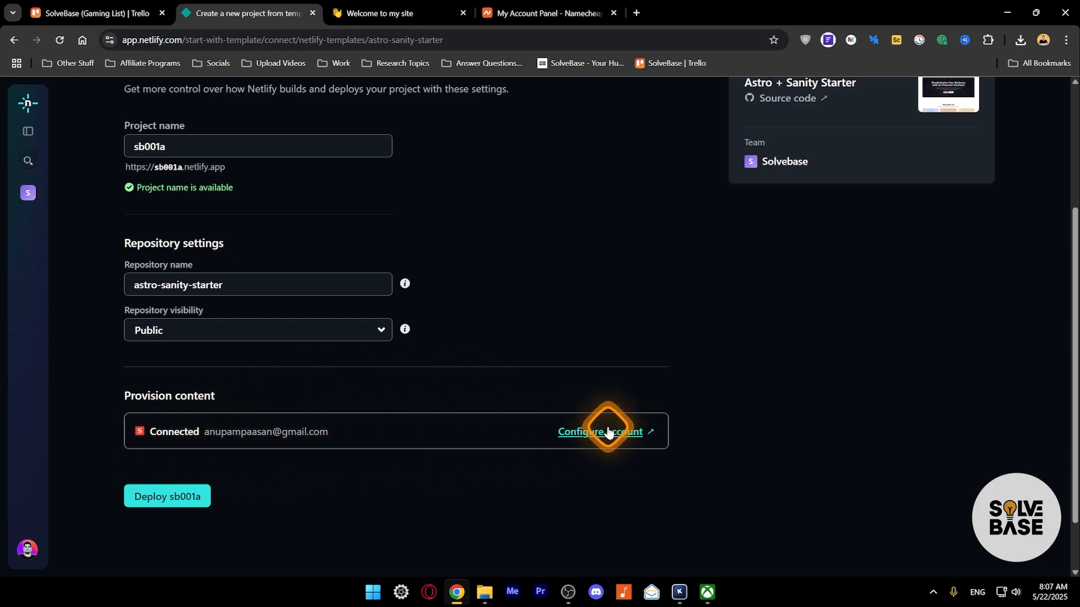
pyautogui.click(169, 497)
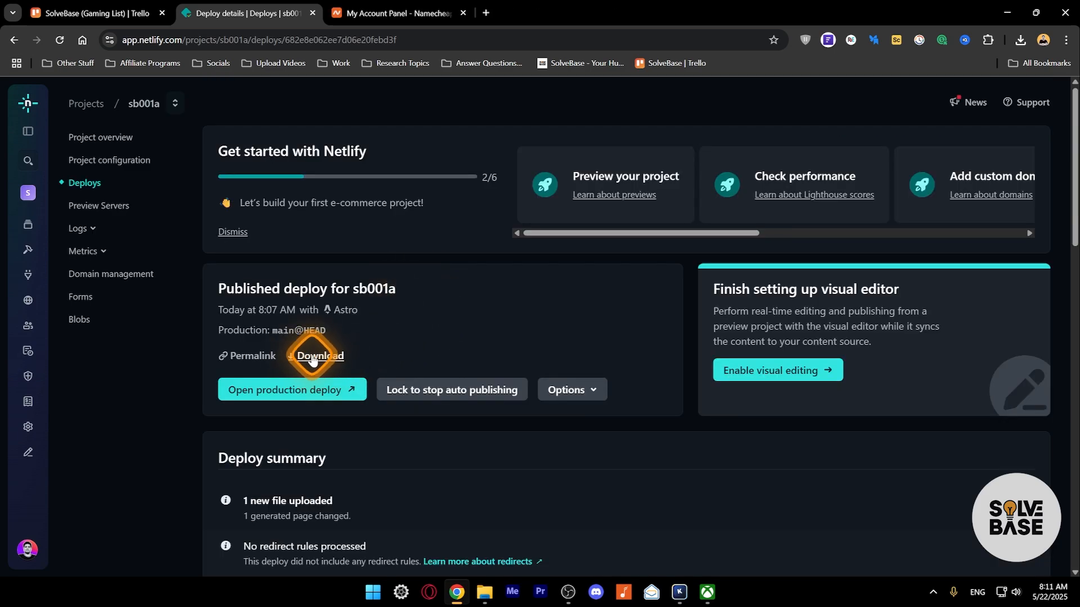
# - View the live sb001a 'AI Company' site from the permalink and production deploy, then close those tabs
pyautogui.click(251, 357)
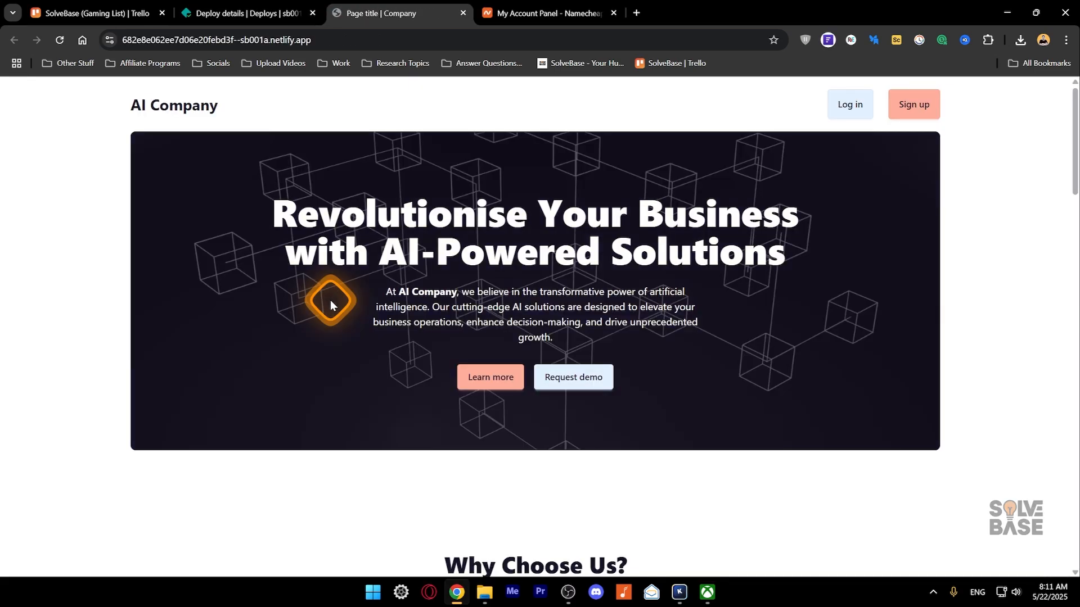
pyautogui.hotkey('ctrl', 'w')
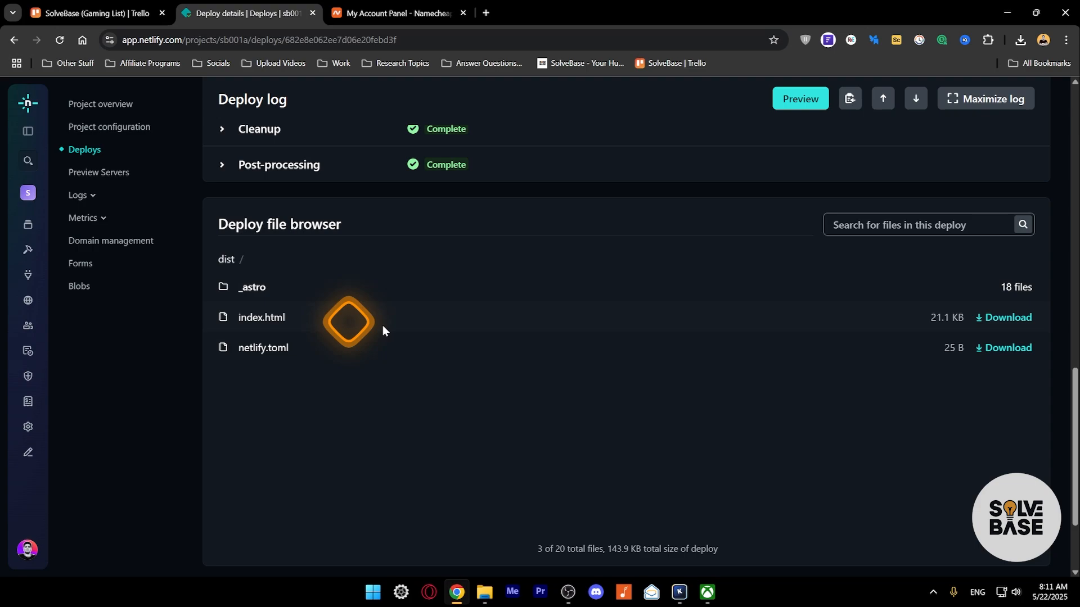
pyautogui.click(1003, 318)
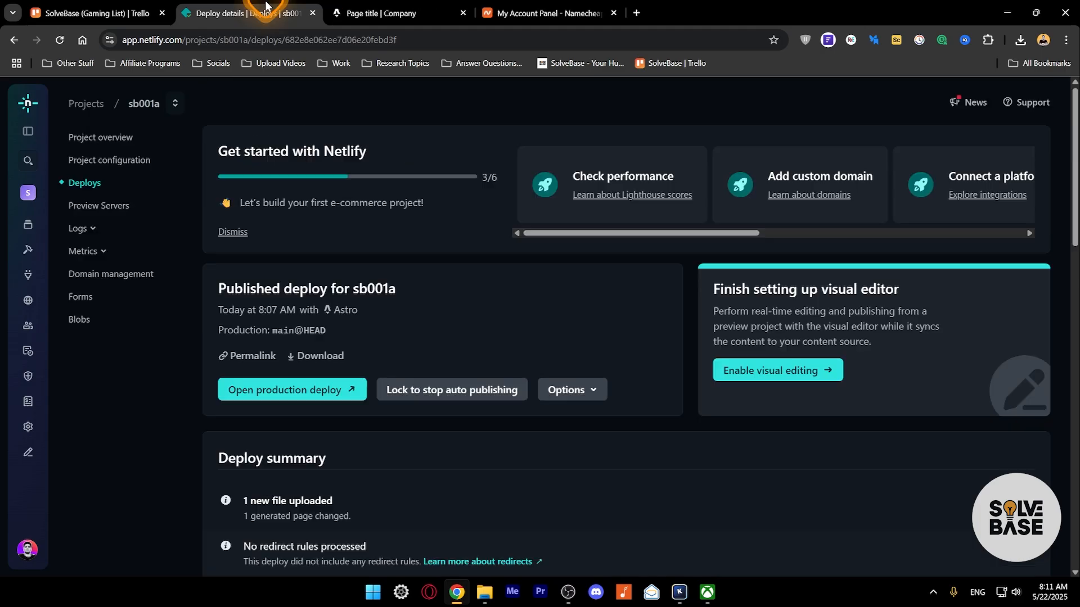
pyautogui.click(283, 389)
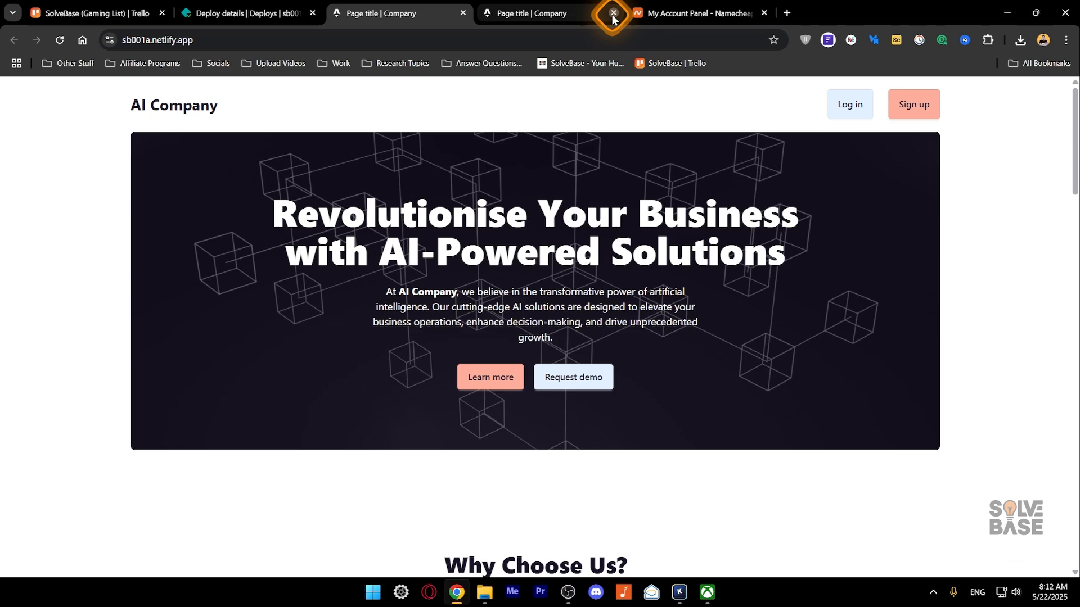
pyautogui.click(613, 13)
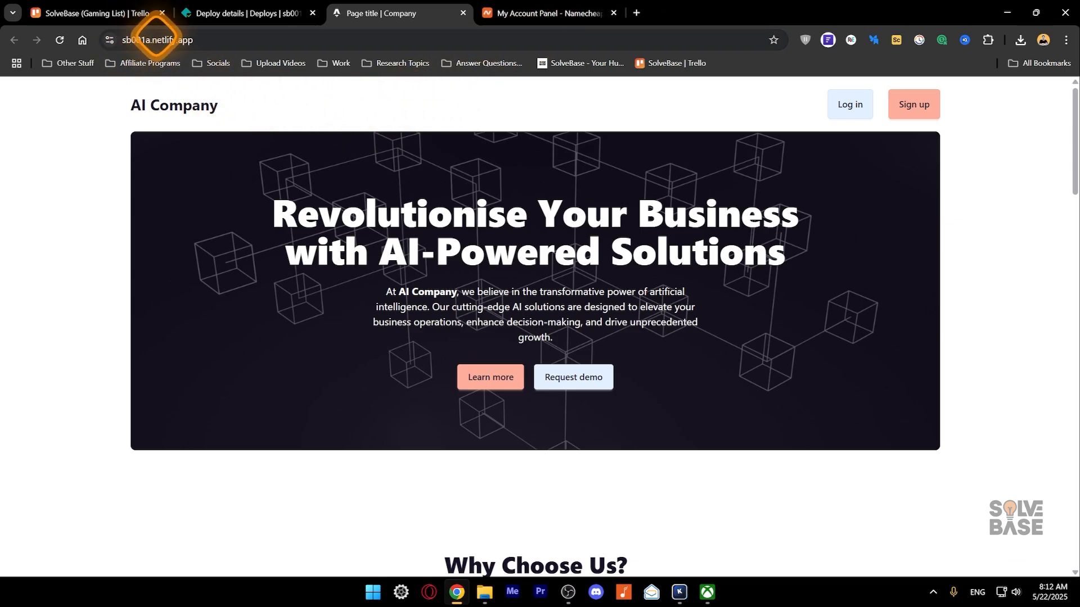
pyautogui.hotkey('ctrl', 'w')
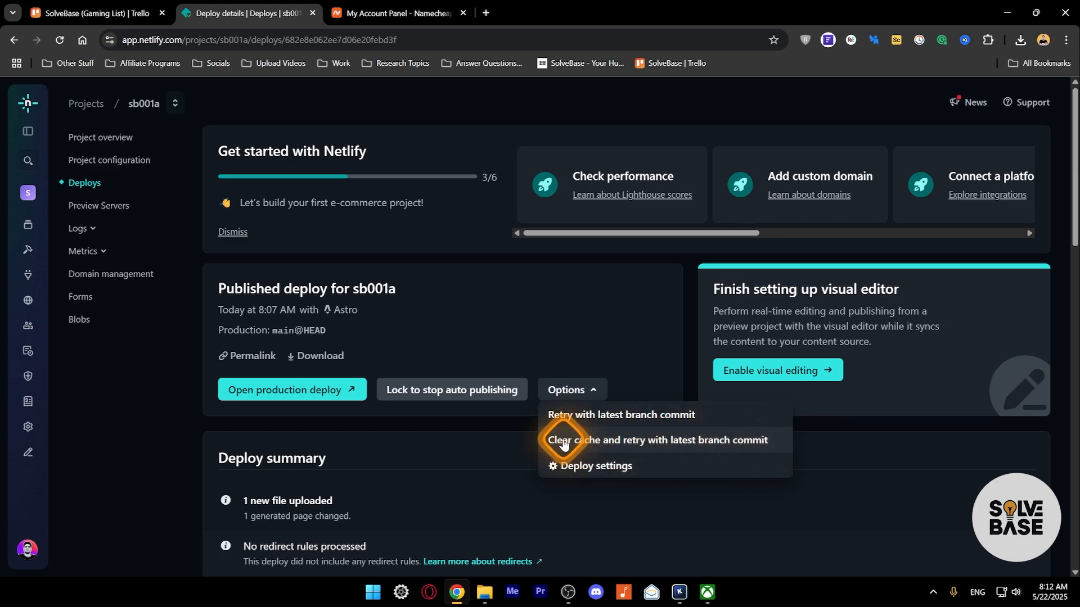
# - Review sb001a's Project details under deploy settings, then return to its Deploys list
pyautogui.click(590, 466)
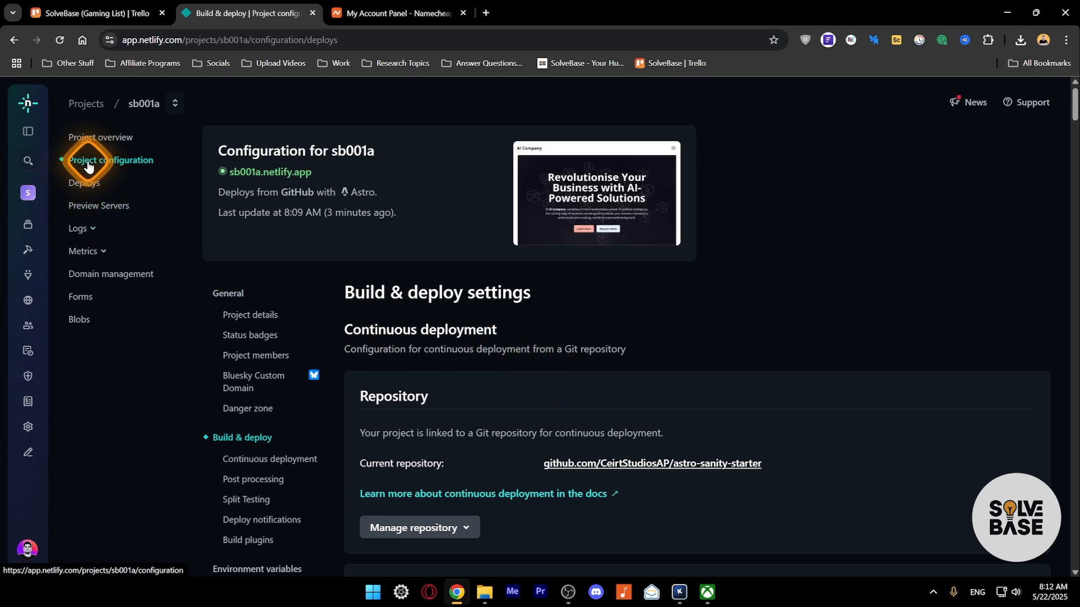
pyautogui.scroll(-2, 386, 332)
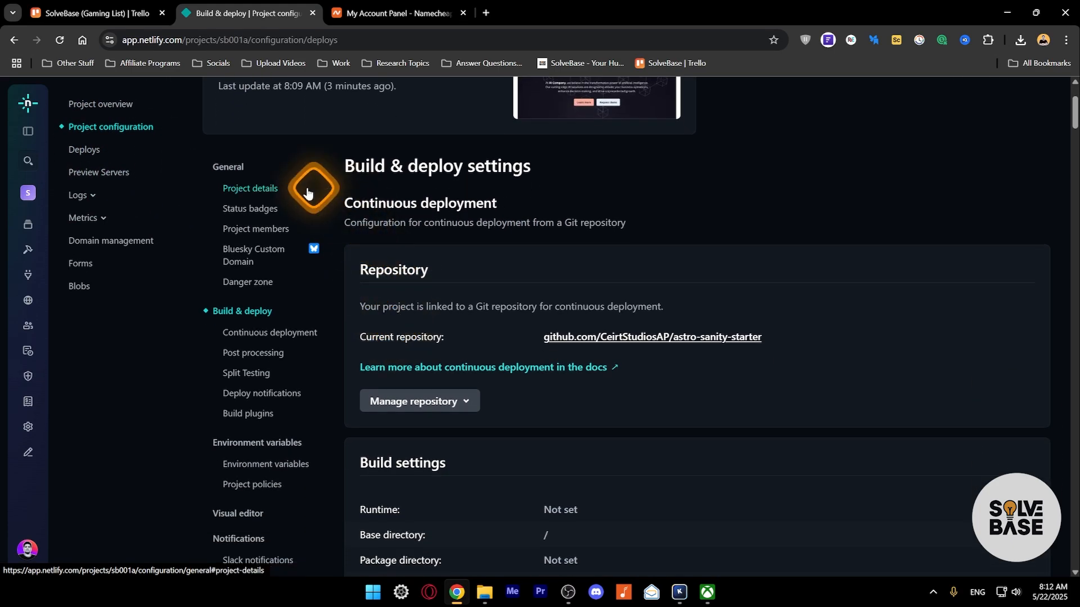
pyautogui.click(249, 190)
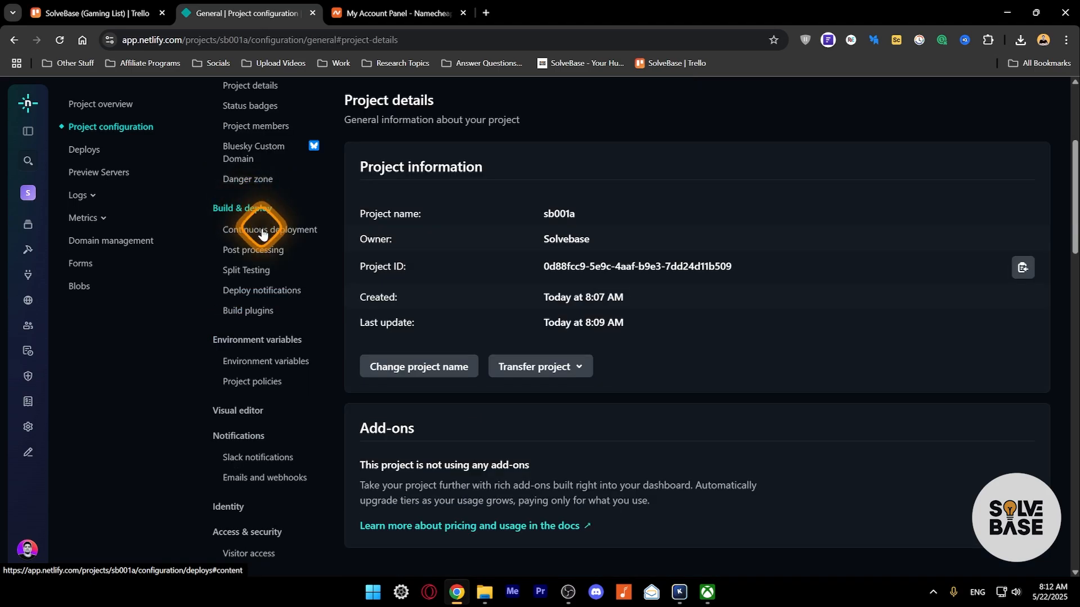
pyautogui.scroll(-1, 258, 337)
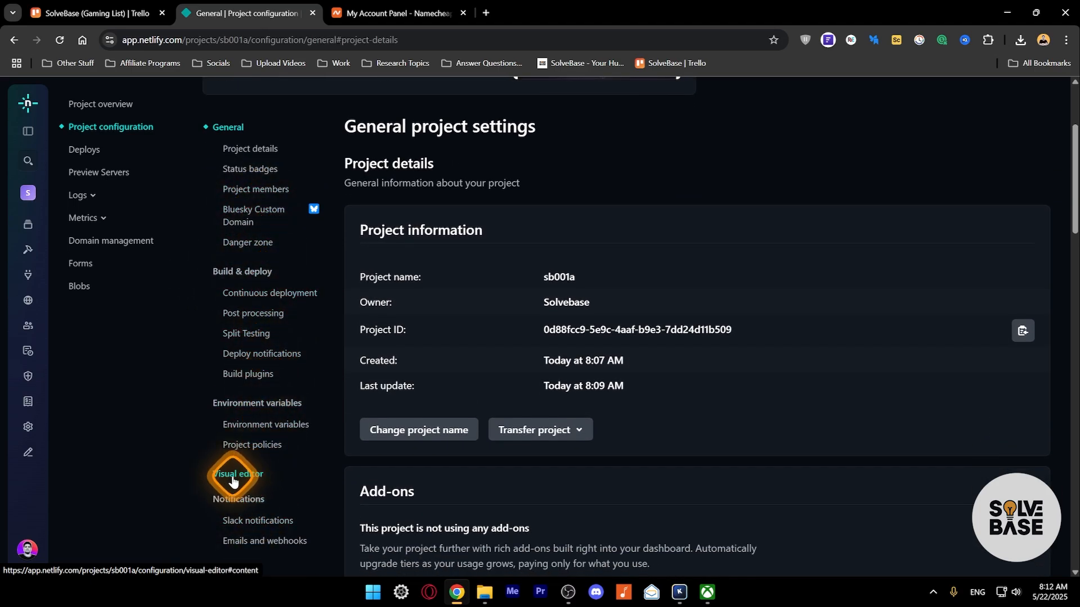
pyautogui.click(87, 151)
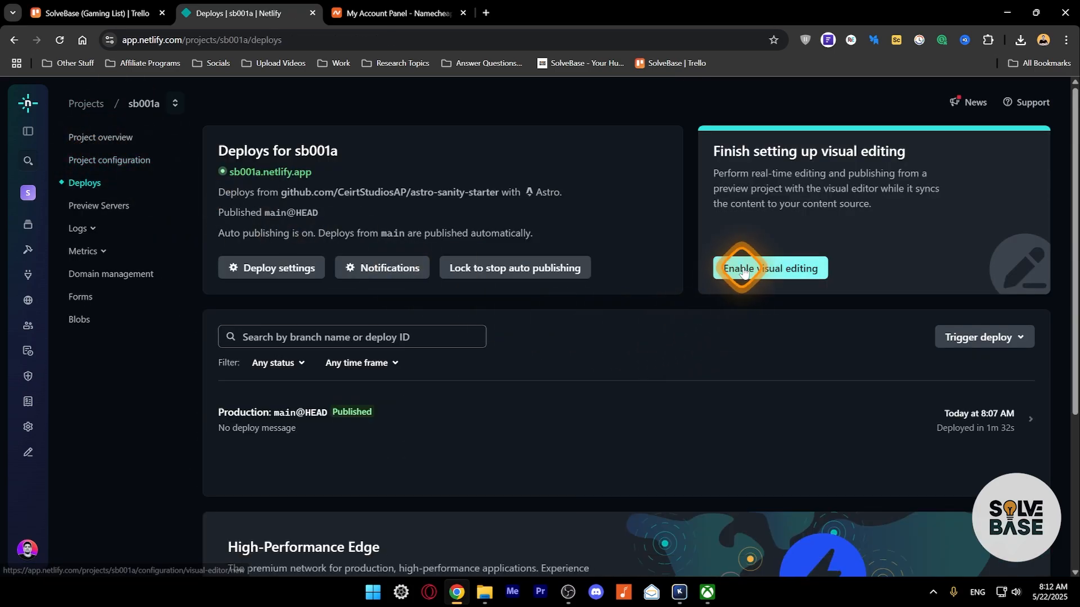
# - Begin visual editor setup for sb001a, keeping the preview branch
pyautogui.click(764, 270)
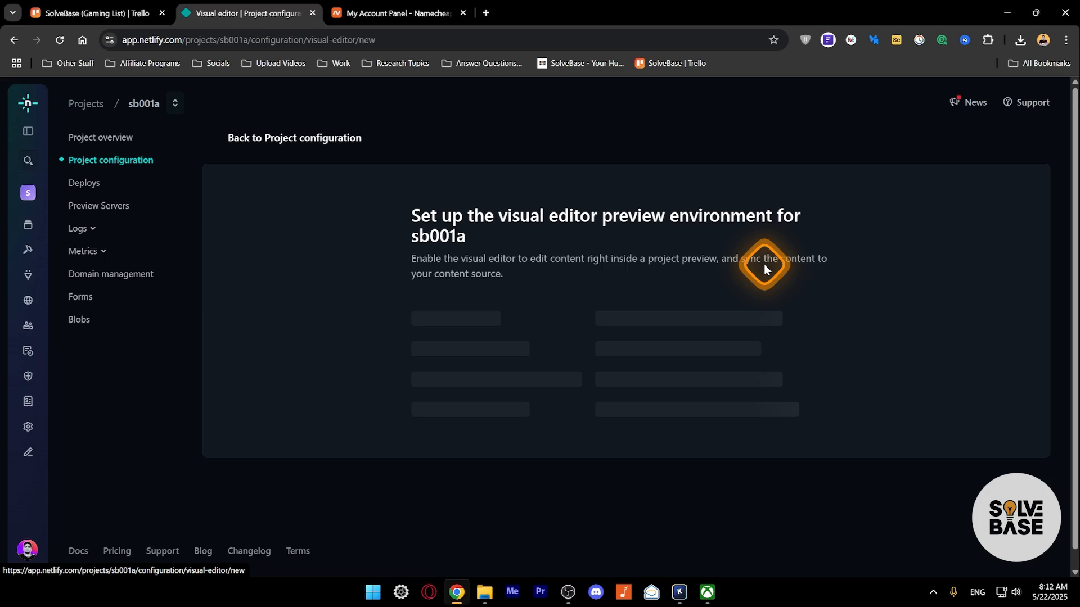
pyautogui.scroll(-3, 543, 388)
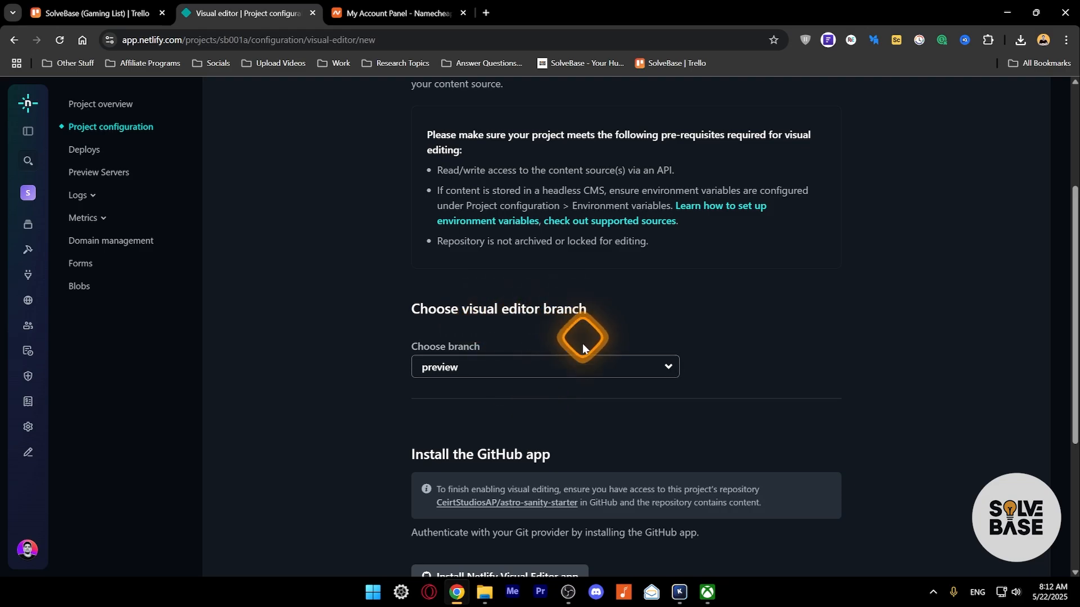
pyautogui.click(535, 366)
pyautogui.click(506, 356)
pyautogui.scroll(-3, 506, 354)
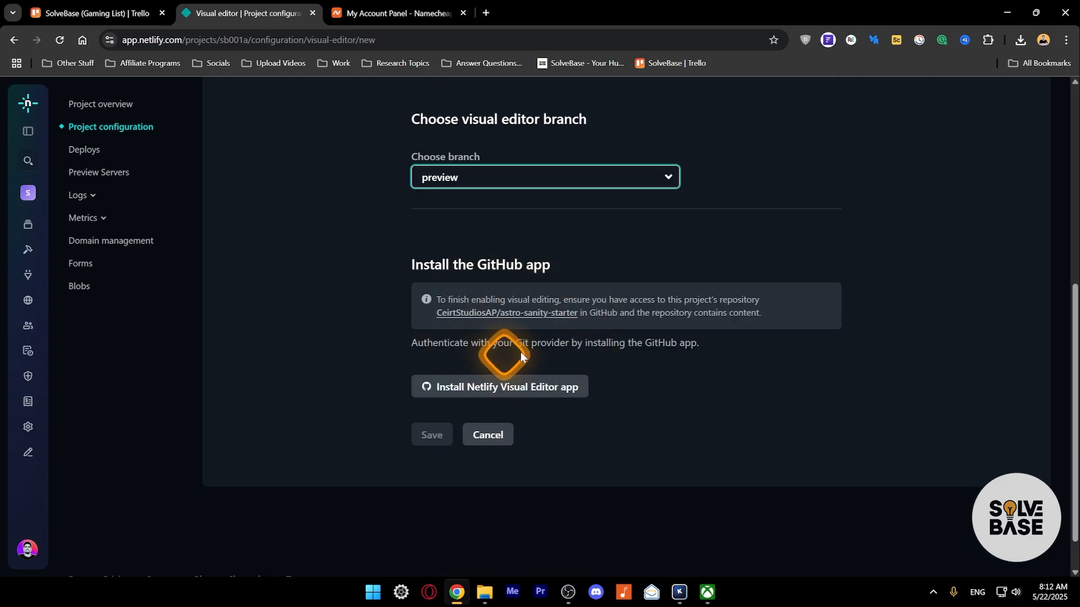
# - Authorize and install the Netlify Visual Editor GitHub app for the repository, then save the setup
pyautogui.click(505, 389)
pyautogui.moveTo(550, 127); pyautogui.dragTo(482, 113)
pyautogui.scroll(-5, 506, 386)
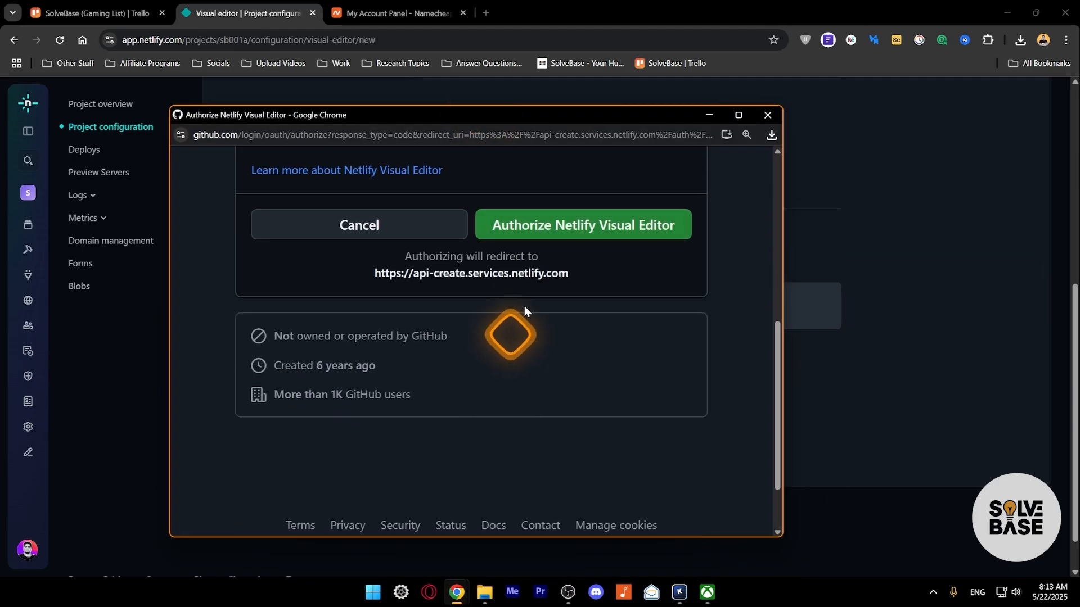
pyautogui.click(607, 224)
pyautogui.scroll(-5, 315, 292)
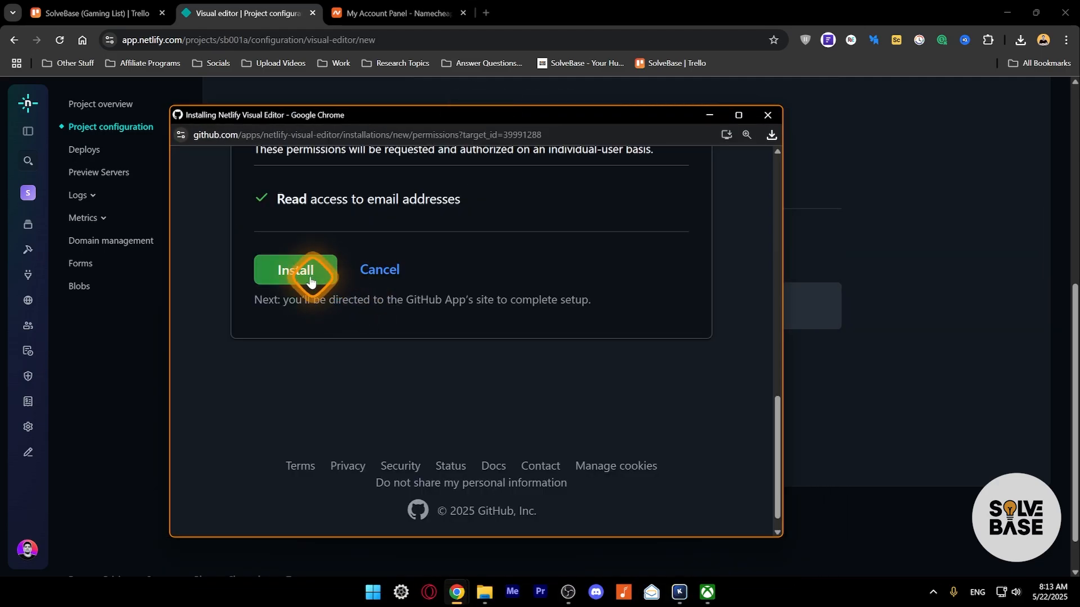
pyautogui.click(310, 281)
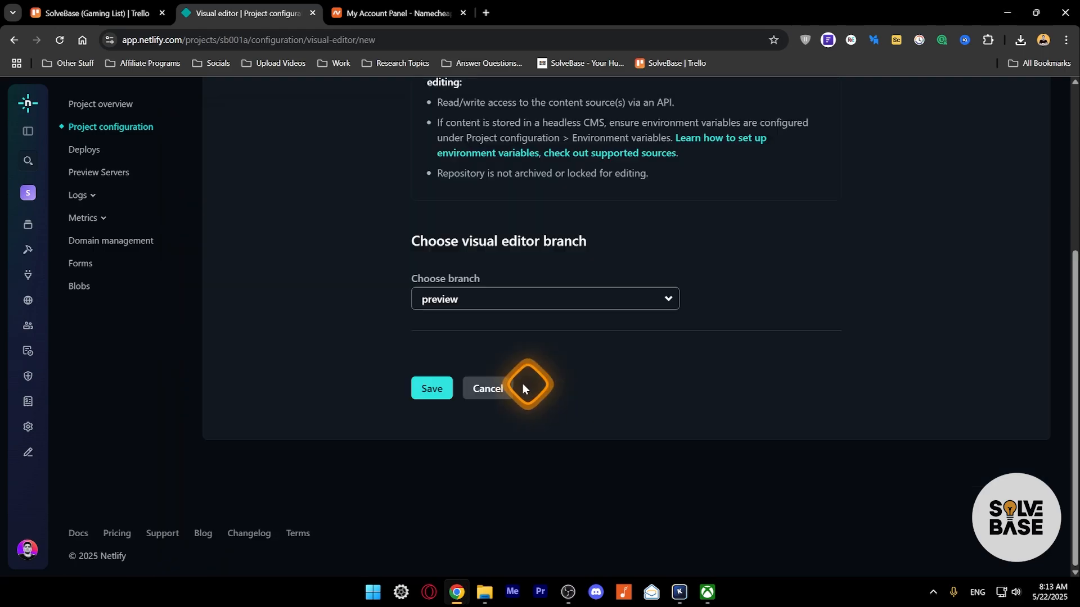
pyautogui.click(427, 387)
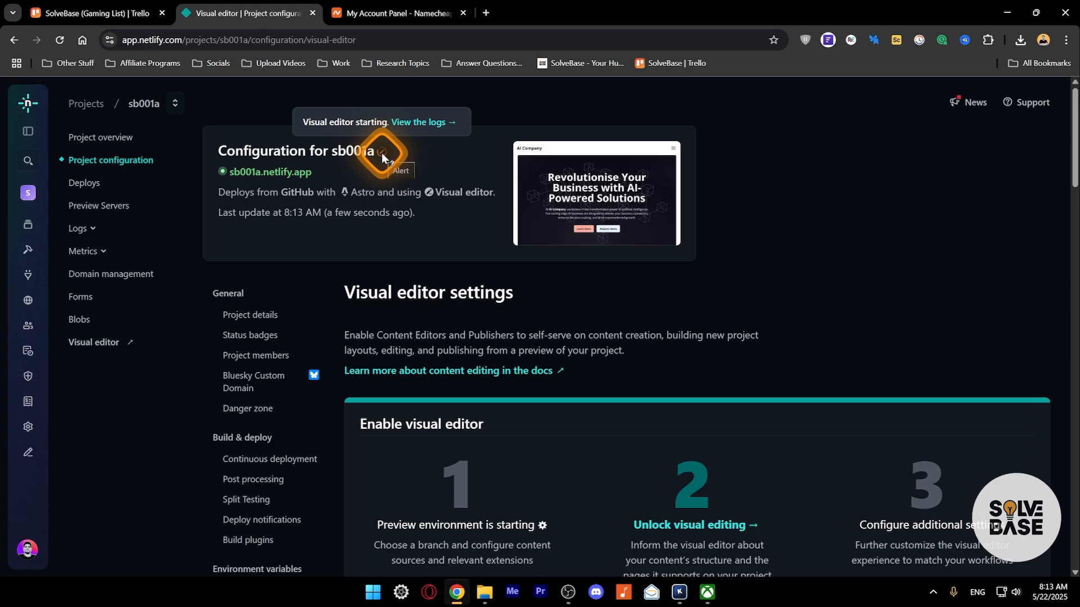
# - Launch sb001a in the Netlify Create studio and let the AI Company home page load
pyautogui.click(94, 343)
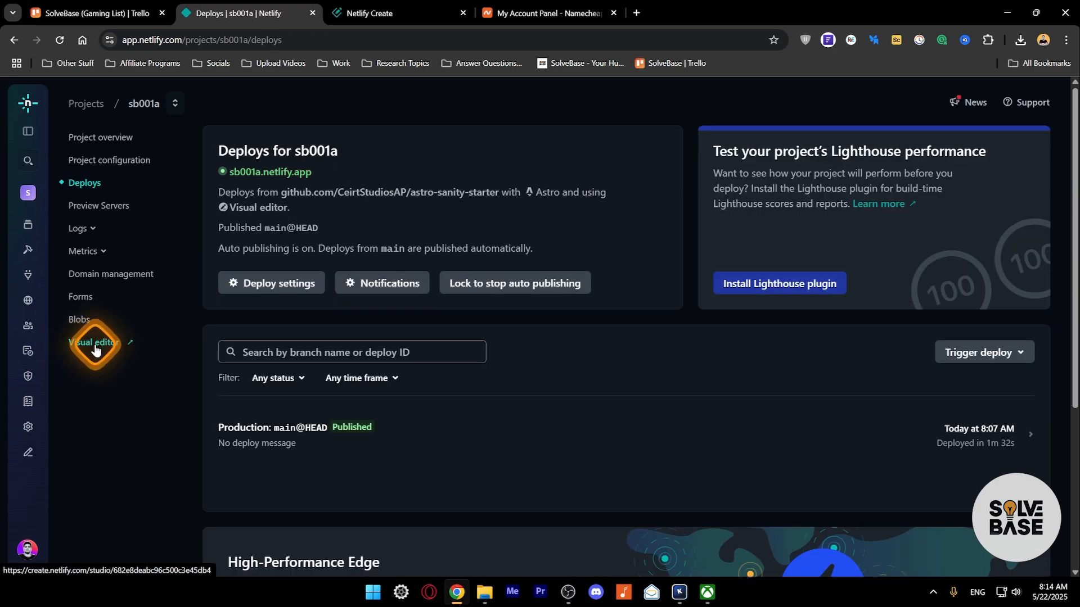
pyautogui.click(362, 14)
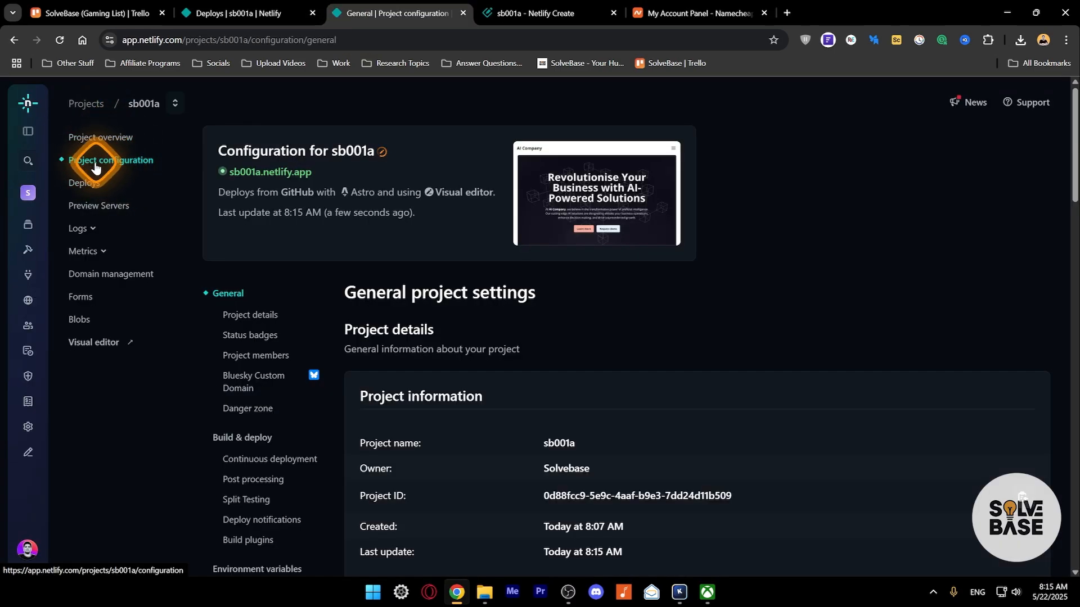
pyautogui.scroll(-1, 340, 299)
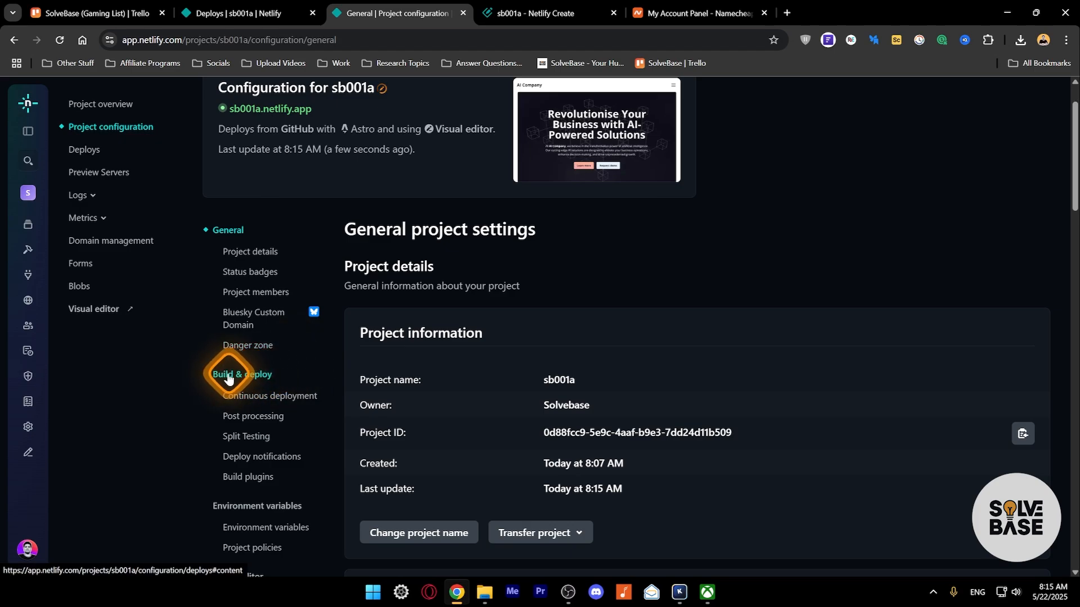
pyautogui.click(244, 479)
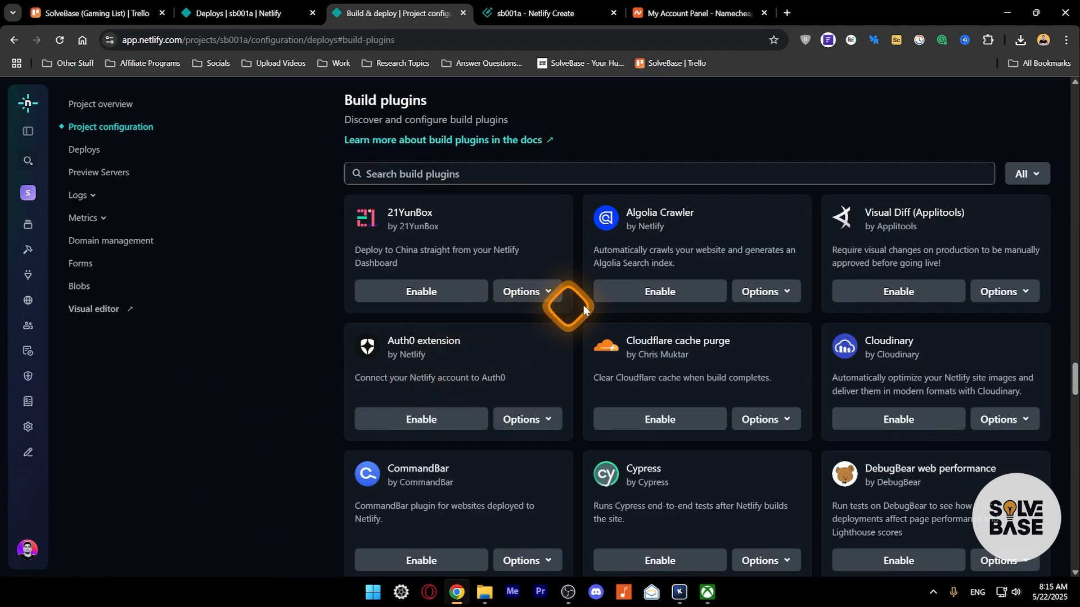
pyautogui.scroll(-3, 582, 304)
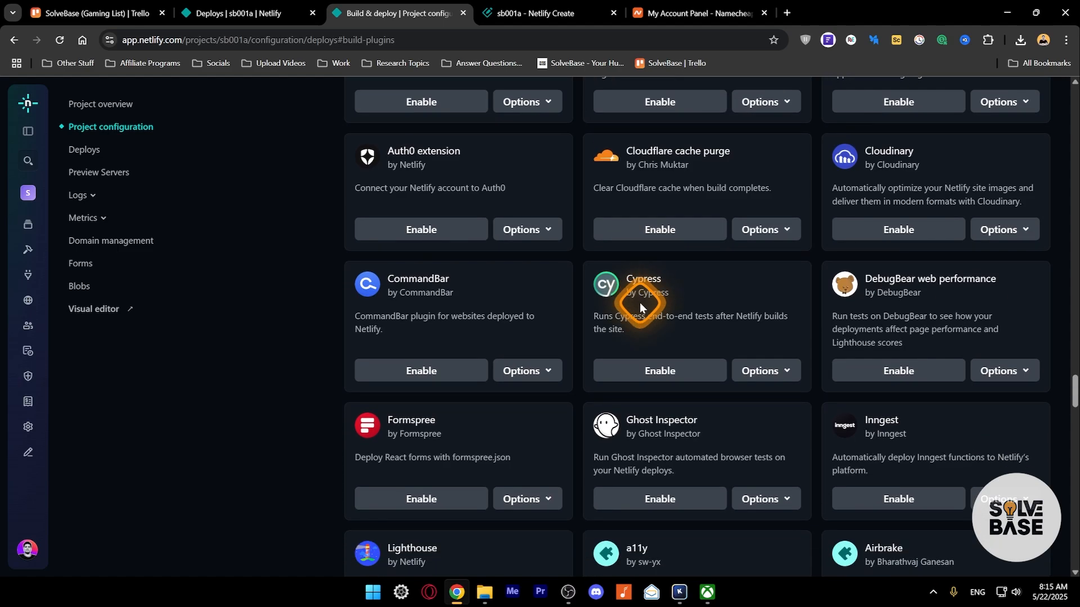
pyautogui.scroll(-3, 639, 304)
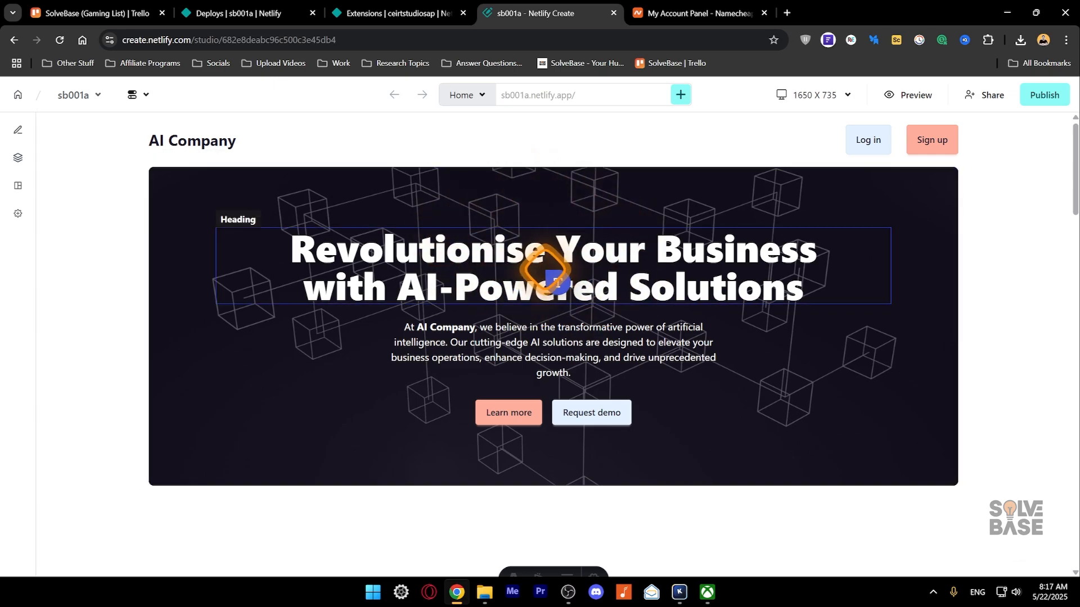
# - Replace 'Solutions' with 'AA' at the end of the hero heading
pyautogui.click(542, 265)
pyautogui.moveTo(804, 286); pyautogui.dragTo(301, 243)
pyautogui.click(725, 286)
pyautogui.moveTo(633, 287); pyautogui.dragTo(813, 287)
pyautogui.press('BackSpace')
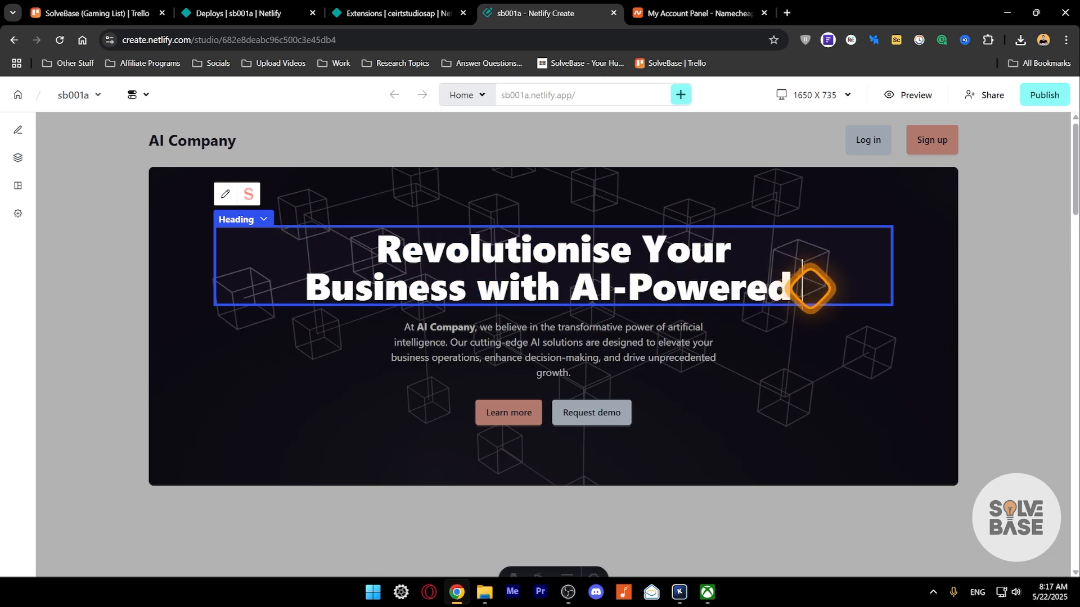
pyautogui.write('AA')
pyautogui.press('Escape')
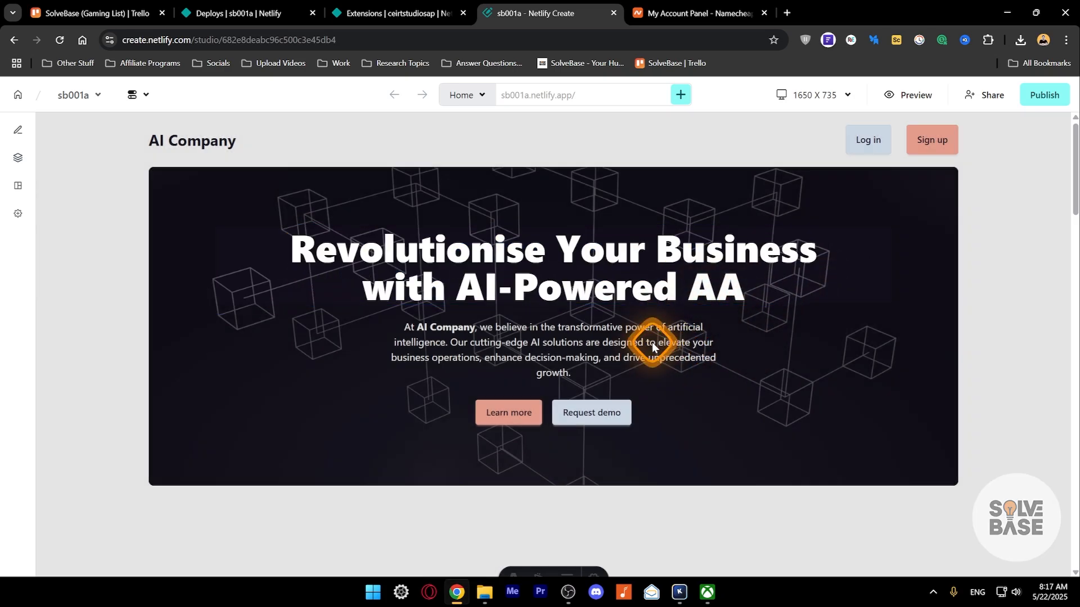
# - Give the Learn more button a cream-coloured theme from its Styles options
pyautogui.scroll(-1, 528, 283)
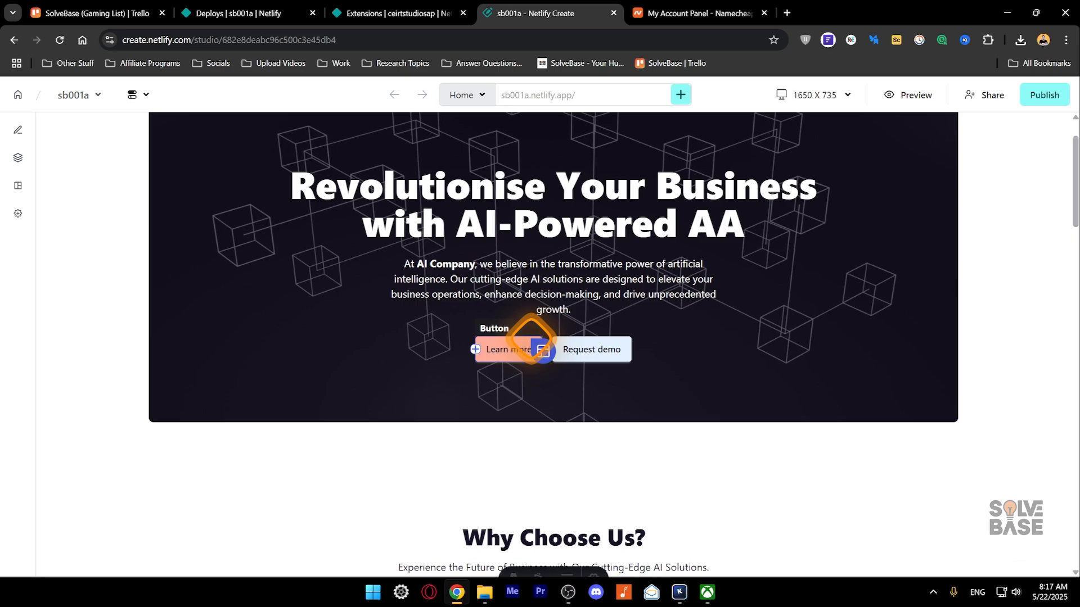
pyautogui.click(541, 348)
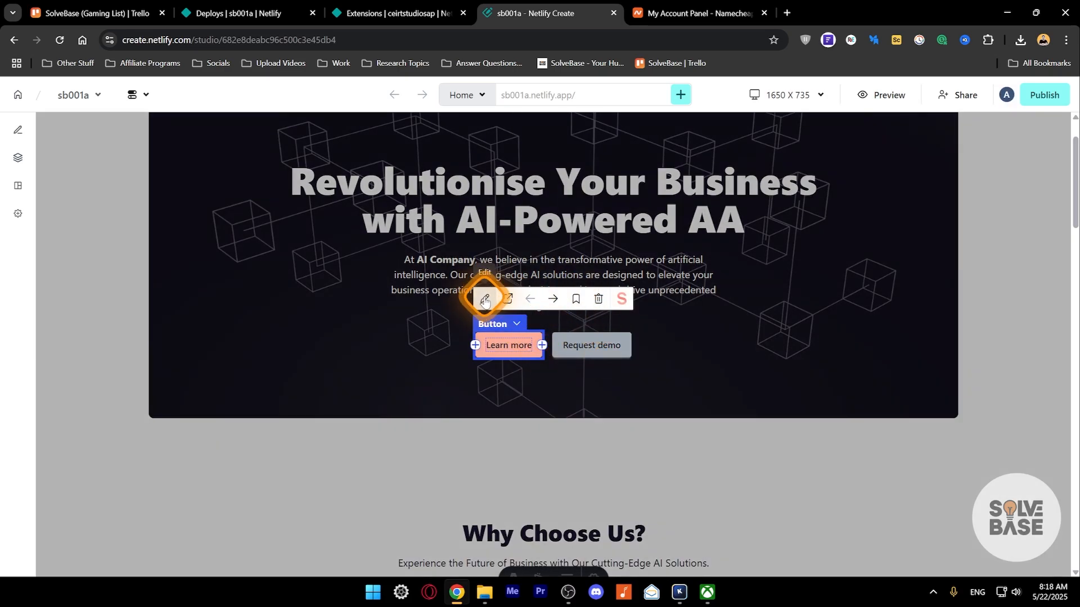
pyautogui.click(485, 302)
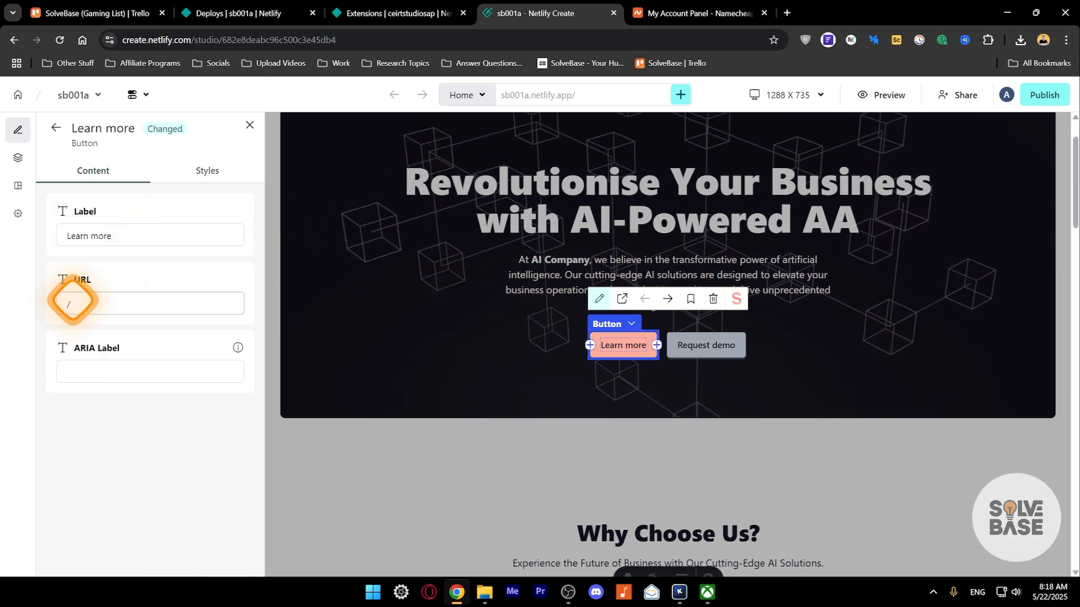
pyautogui.click(72, 301)
pyautogui.click(207, 170)
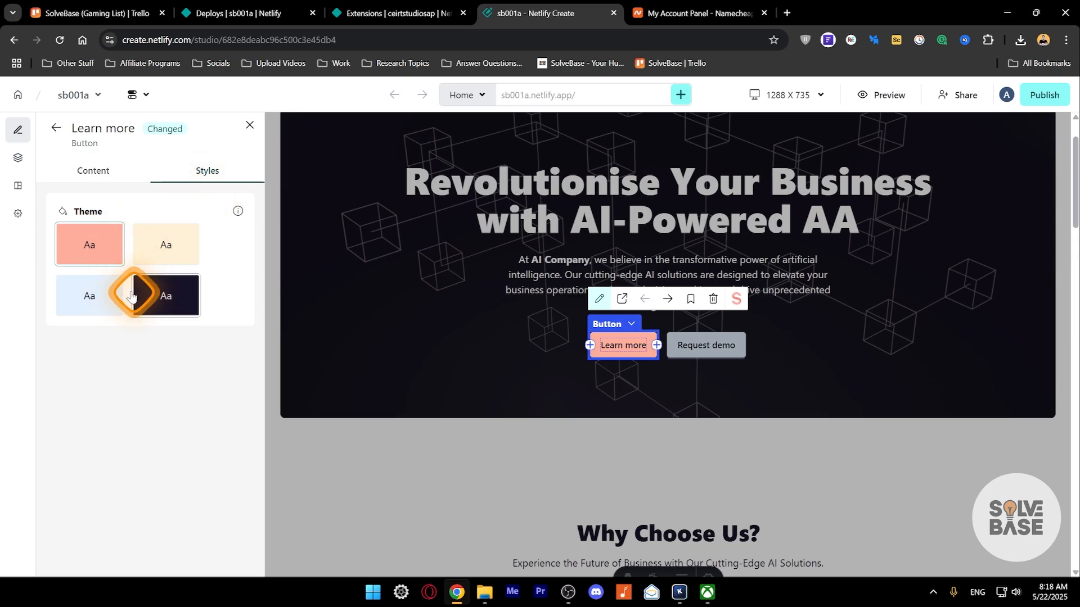
pyautogui.click(163, 297)
pyautogui.scroll(-4, 723, 296)
pyautogui.scroll(2, 699, 308)
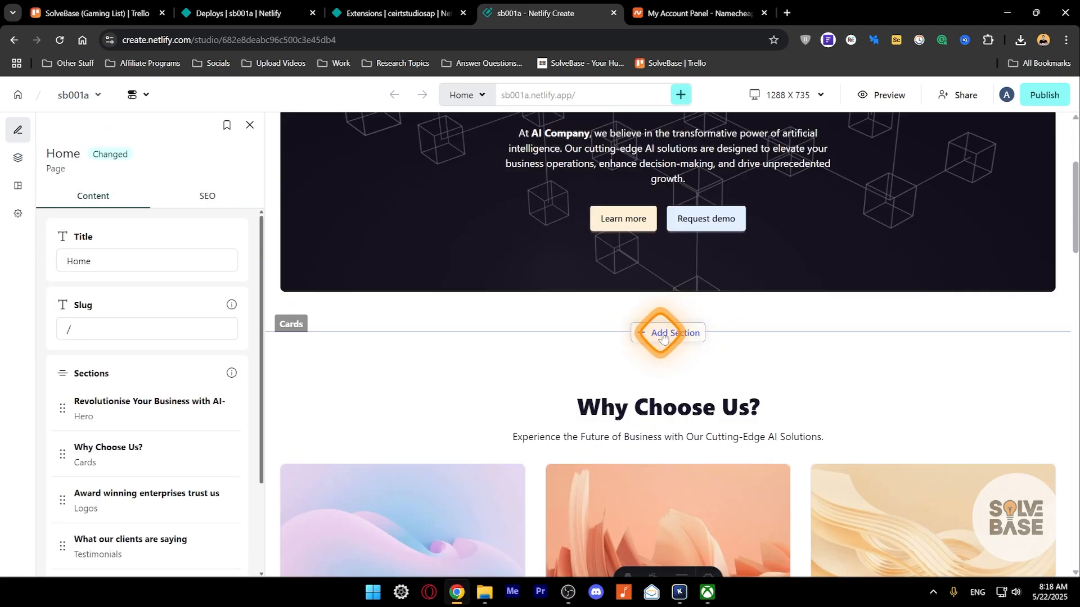
# - Insert a Call-to-action section below the hero with heading and body 'Test'
pyautogui.click(673, 341)
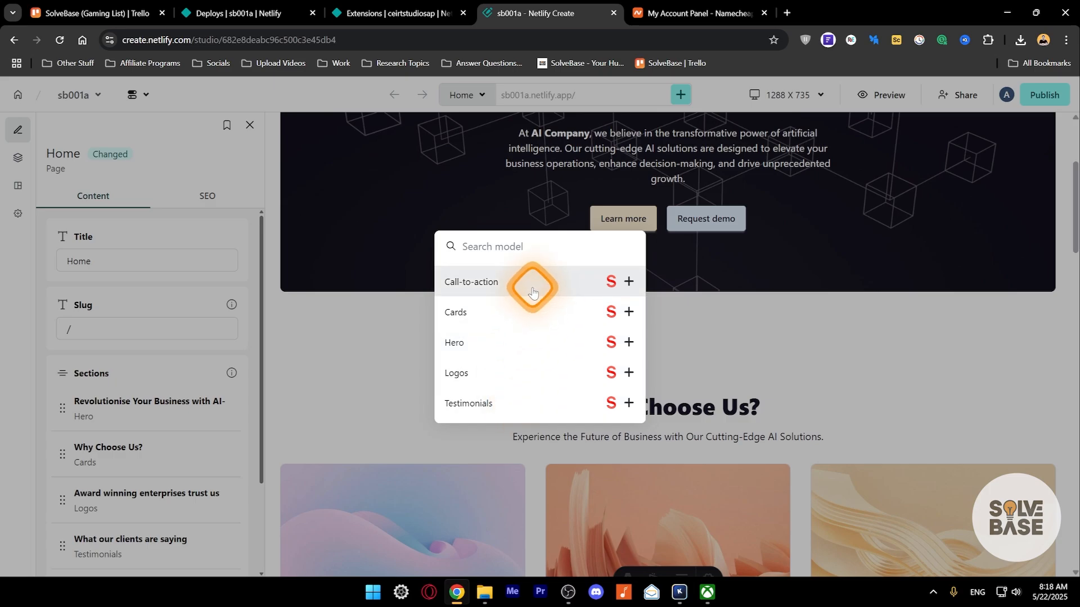
pyautogui.click(555, 289)
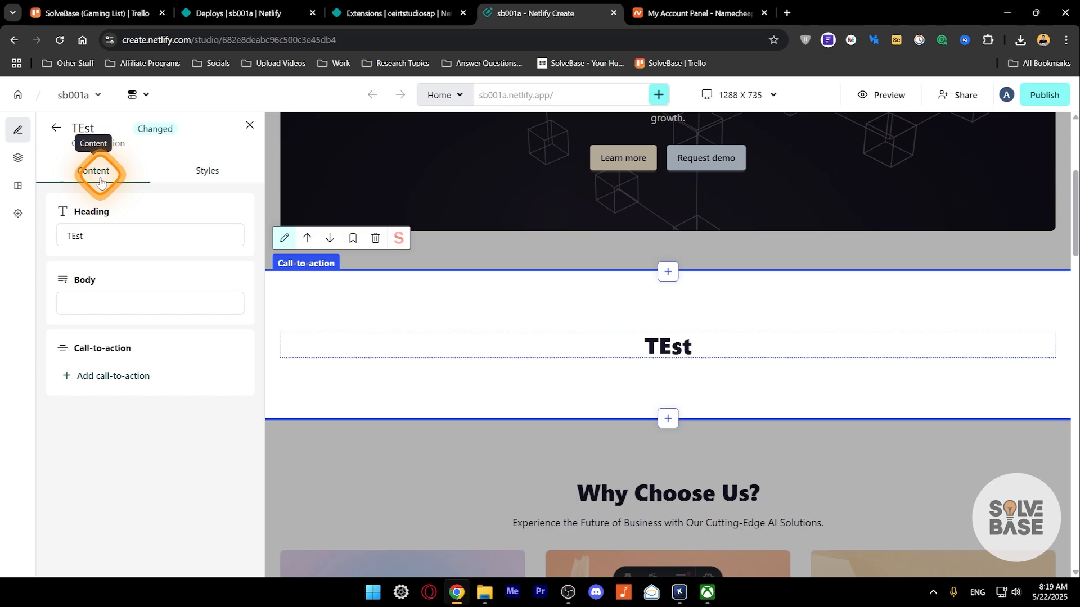
pyautogui.doubleClick(103, 234)
pyautogui.write('Test')
pyautogui.click(96, 301)
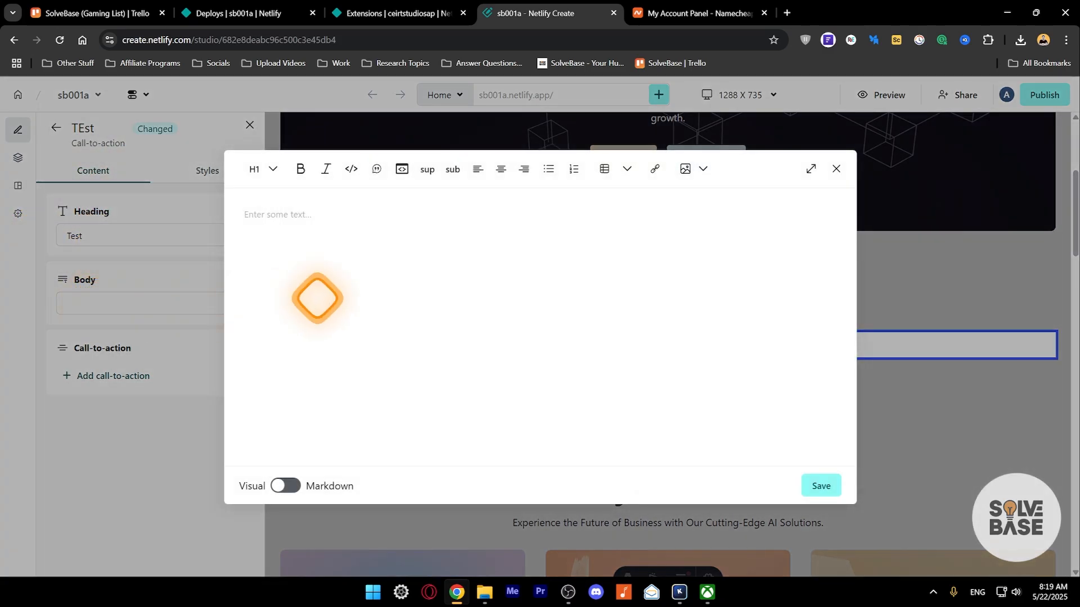
pyautogui.click(309, 221)
pyautogui.write('Test')
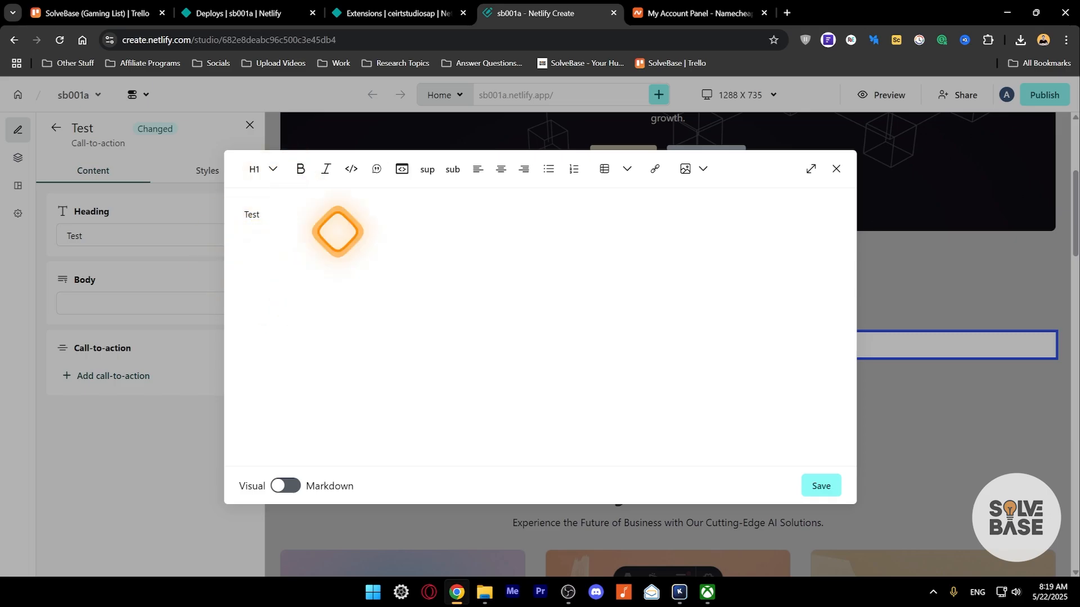
pyautogui.click(812, 493)
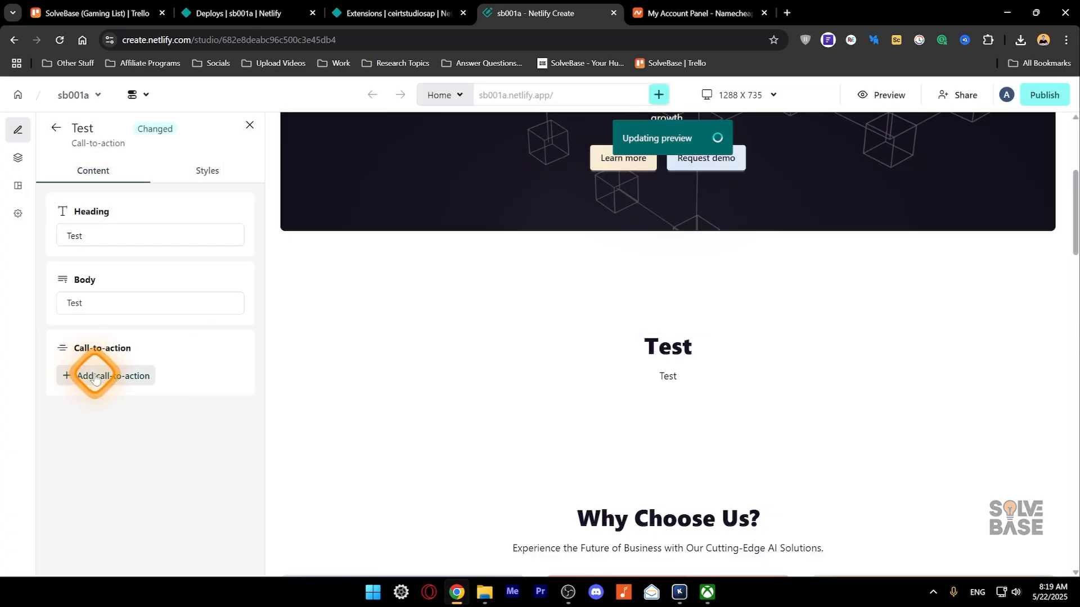
# - Add a button labelled 'Test TT' to the call-to-action section
pyautogui.click(87, 376)
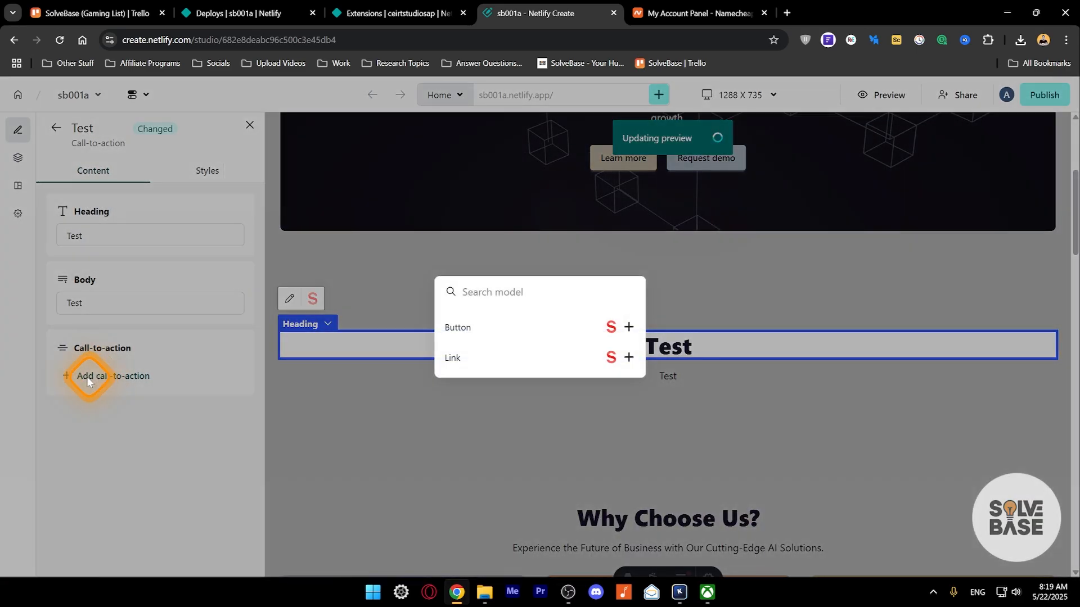
pyautogui.click(475, 327)
pyautogui.click(416, 278)
pyautogui.write('Test TT')
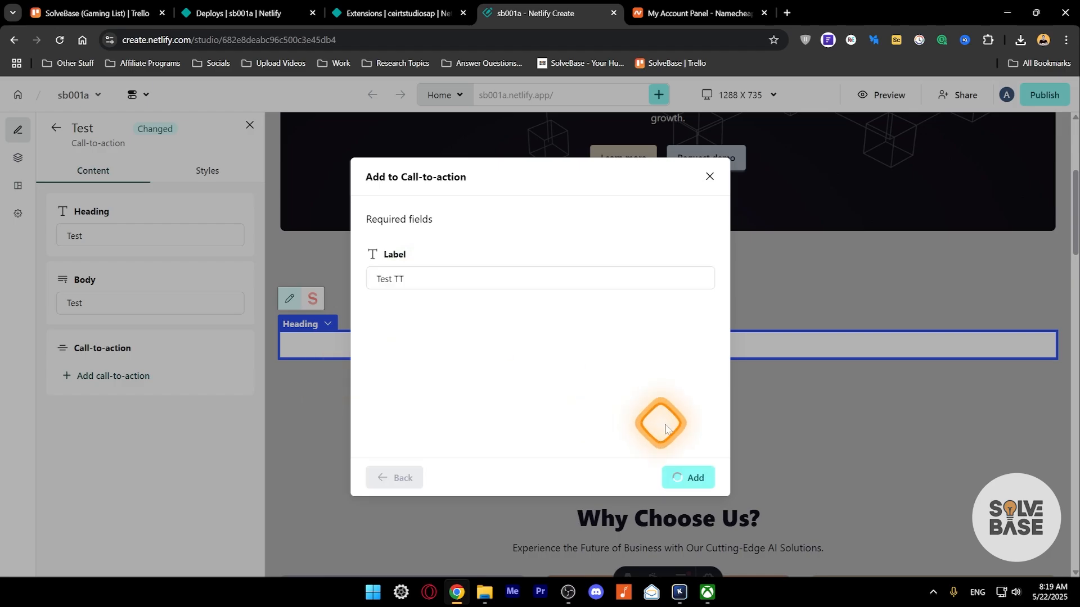
pyautogui.click(688, 478)
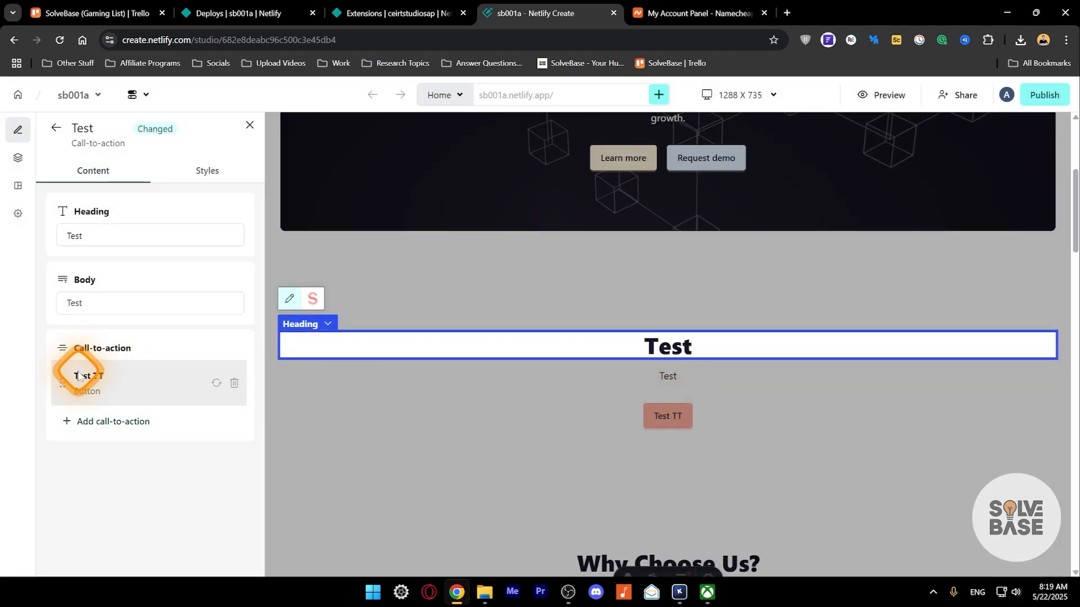
pyautogui.click(150, 378)
pyautogui.click(95, 305)
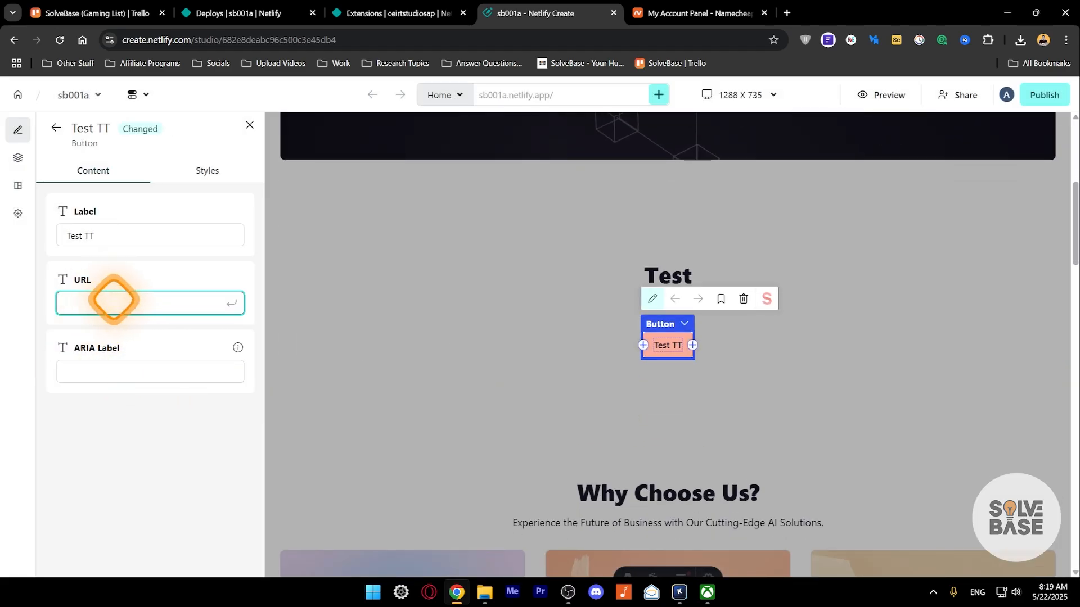
pyautogui.click(660, 332)
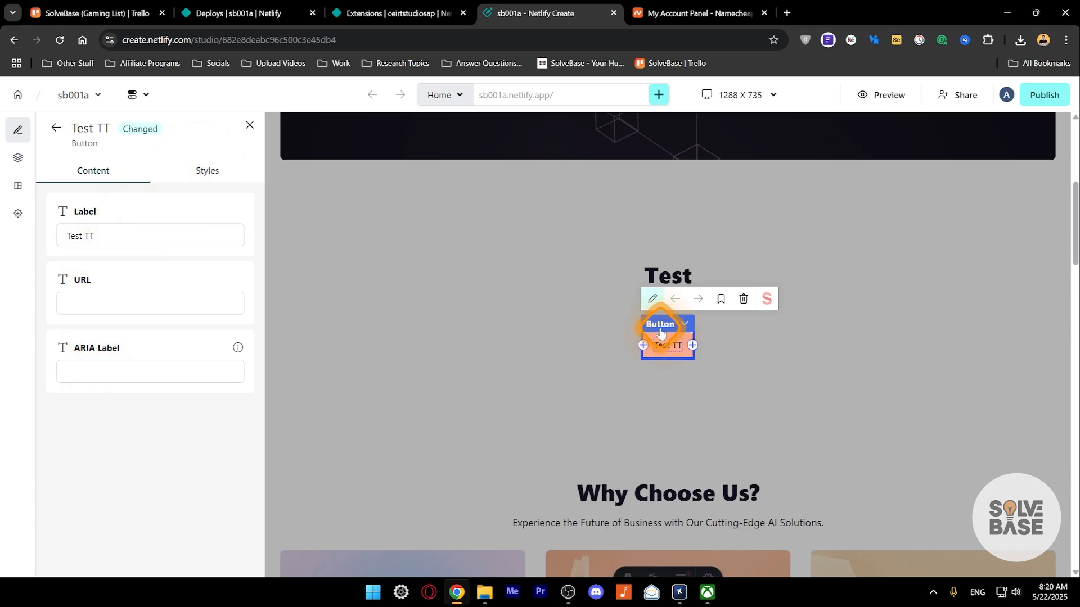
pyautogui.click(90, 302)
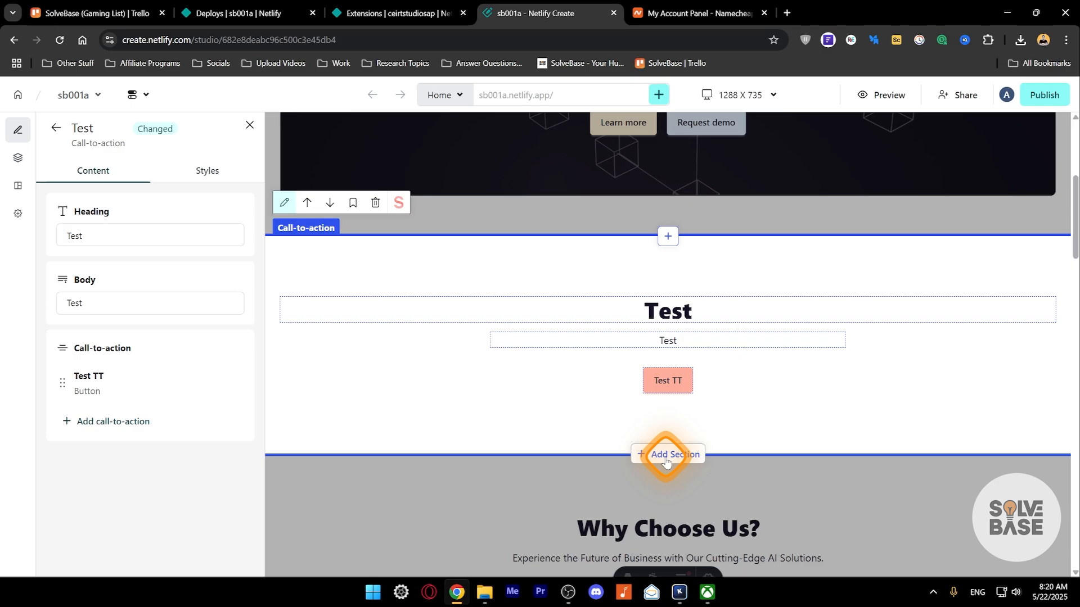
# - Add a testimonials section with a testimonial quoting 'Best Product'
pyautogui.click(668, 455)
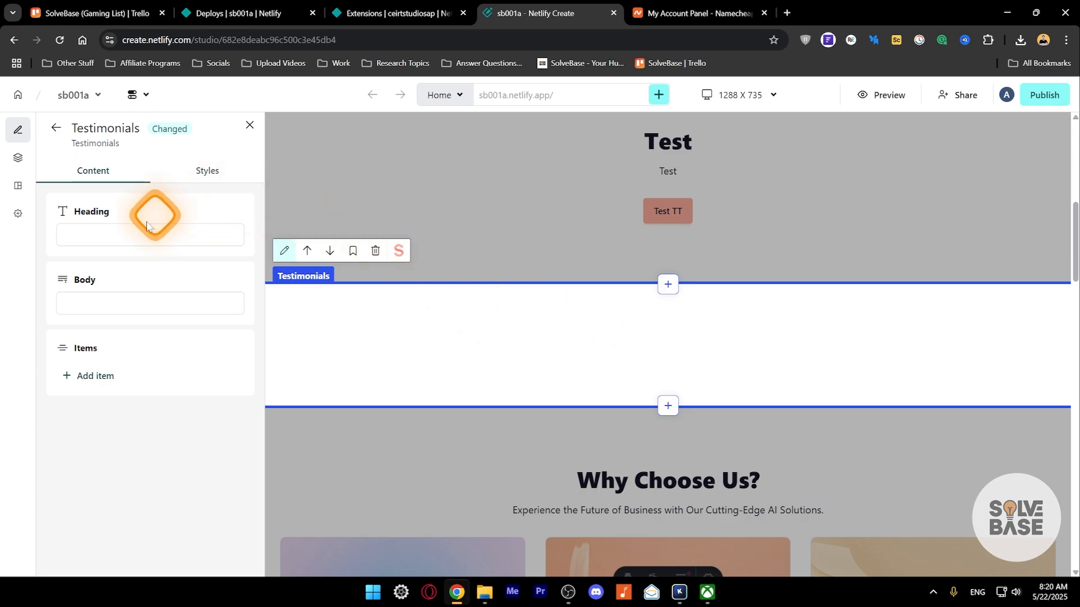
pyautogui.click(85, 383)
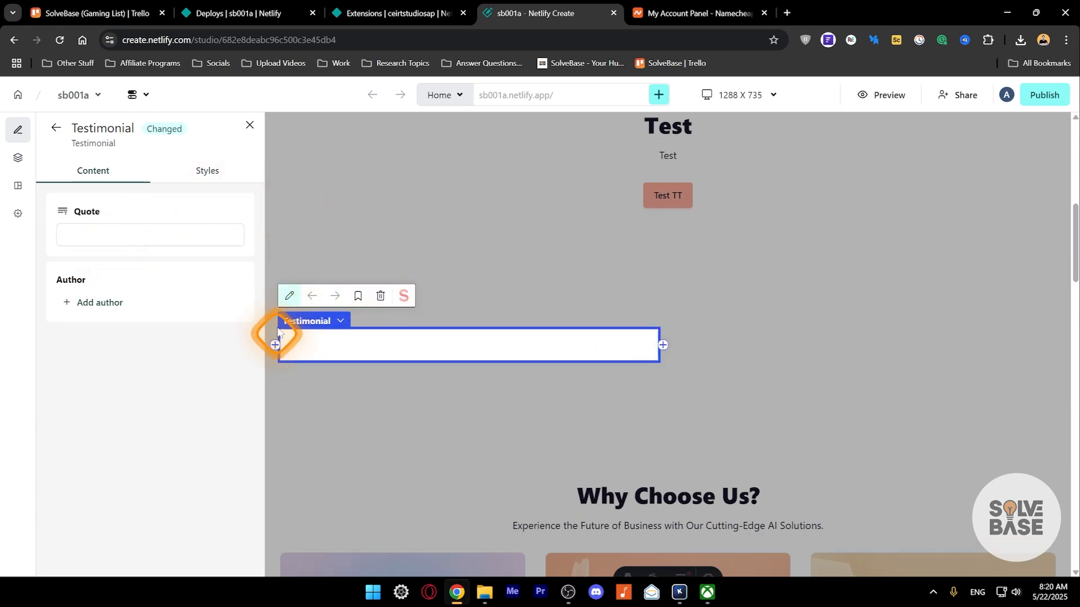
pyautogui.click(78, 234)
pyautogui.write('Best Product')
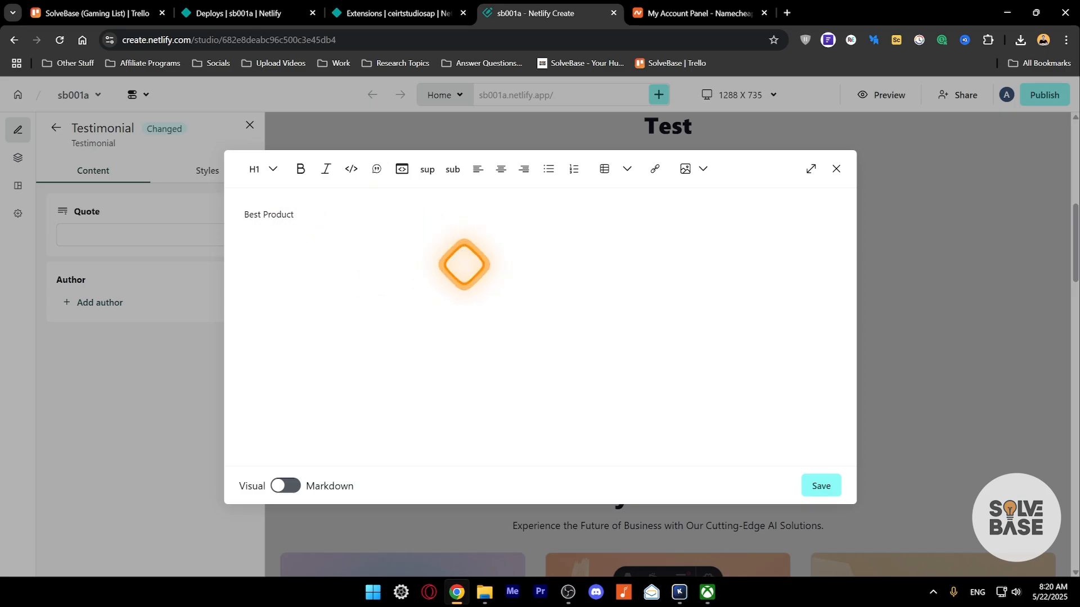
pyautogui.click(822, 485)
# - Create a new author named 'Test' with the title Founder
pyautogui.click(96, 302)
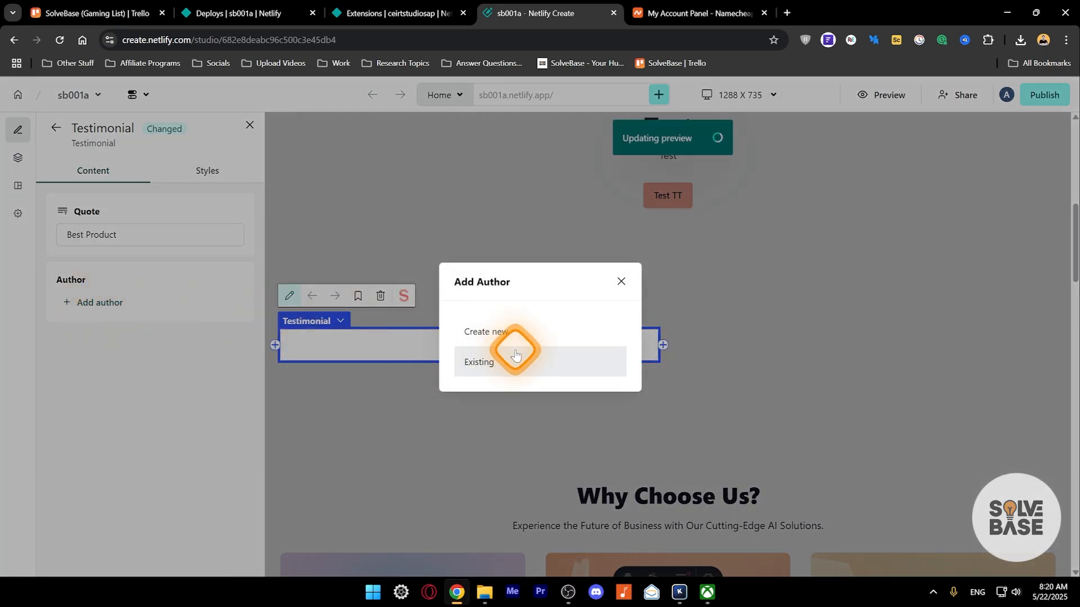
pyautogui.click(521, 336)
pyautogui.click(424, 274)
pyautogui.write('Test')
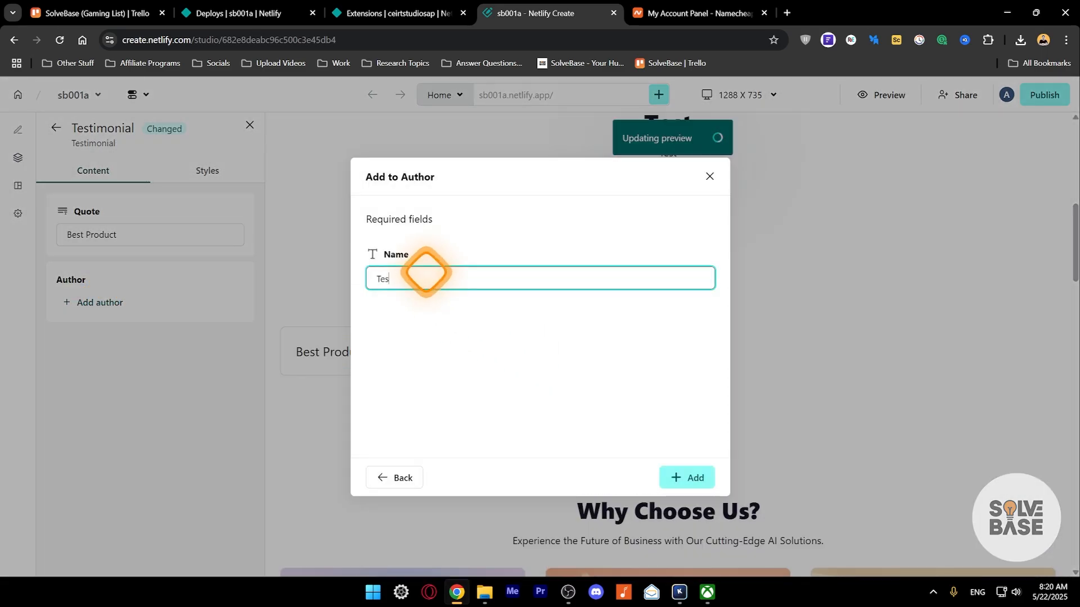
pyautogui.click(668, 479)
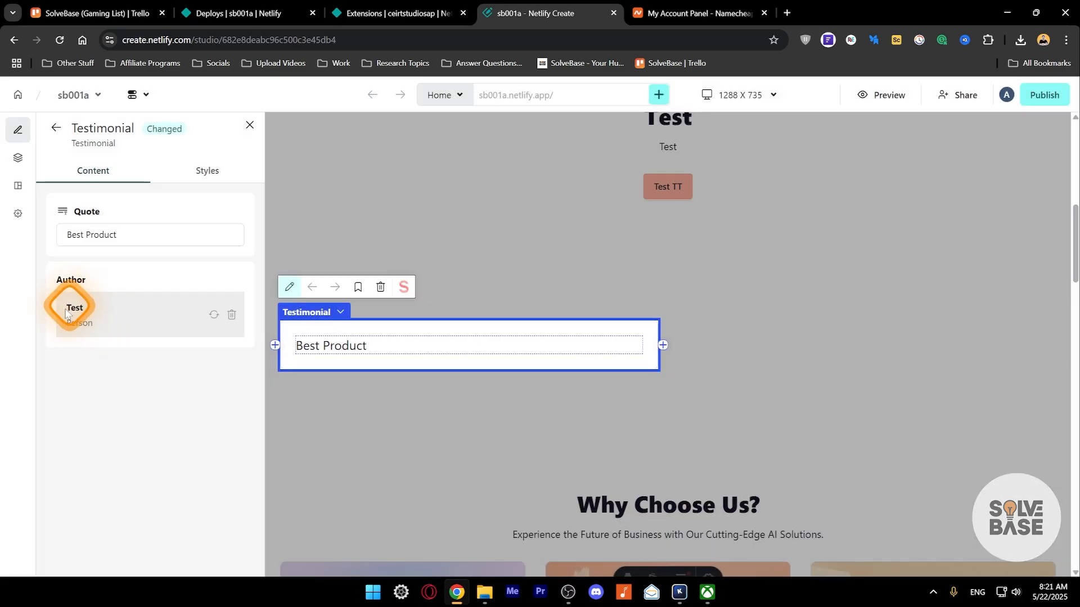
pyautogui.click(90, 316)
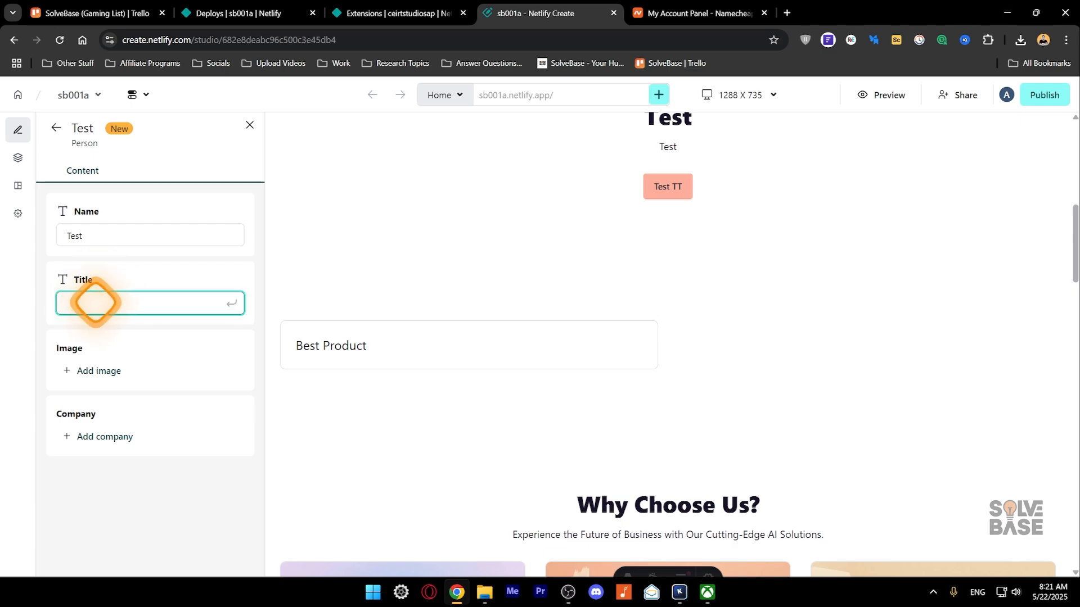
pyautogui.write('er')
pyautogui.press('Return')
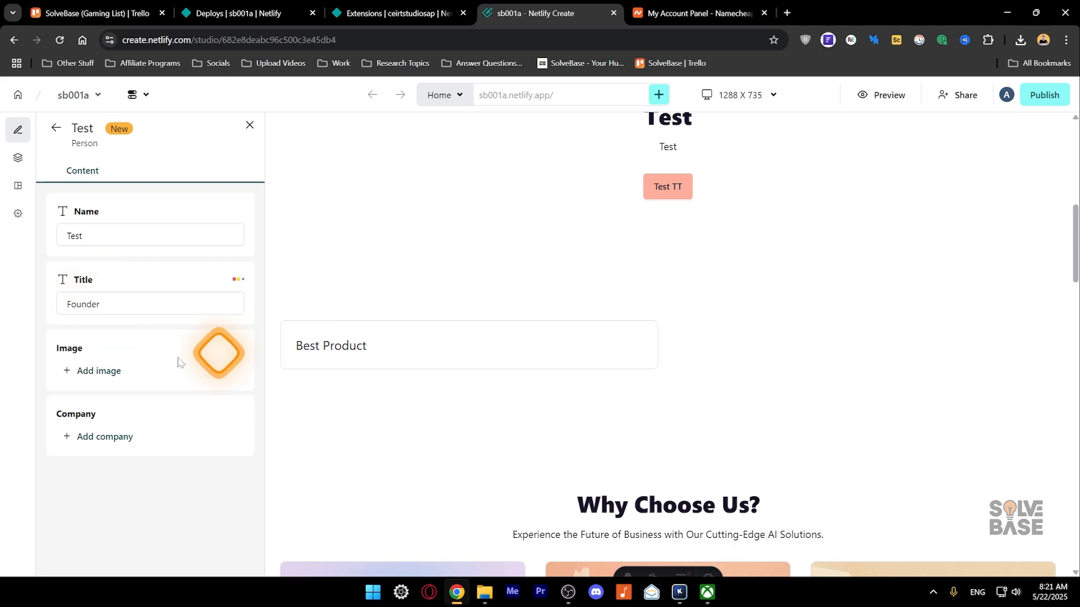
# - Give the author the avatar-3.jpg photo from the image library
pyautogui.click(81, 375)
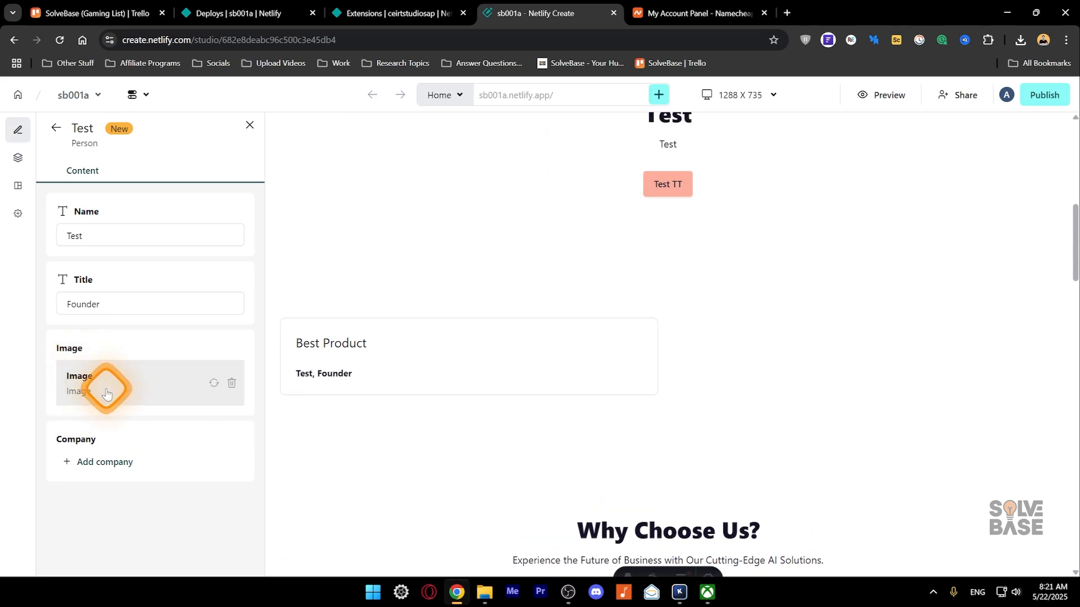
pyautogui.click(97, 385)
pyautogui.click(150, 277)
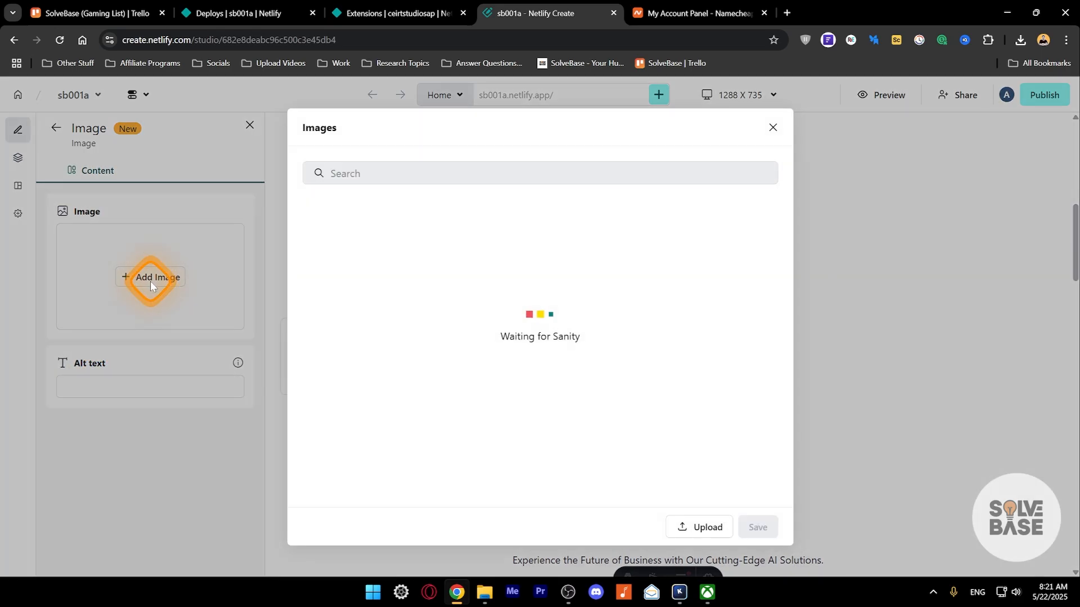
pyautogui.click(569, 323)
pyautogui.click(568, 314)
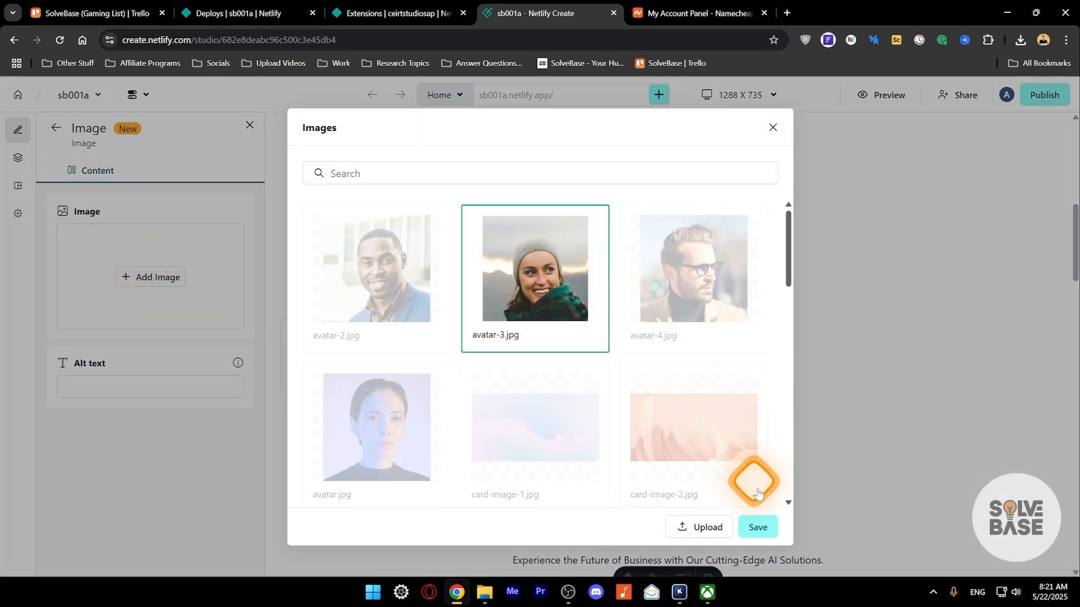
pyautogui.click(753, 524)
pyautogui.click(149, 276)
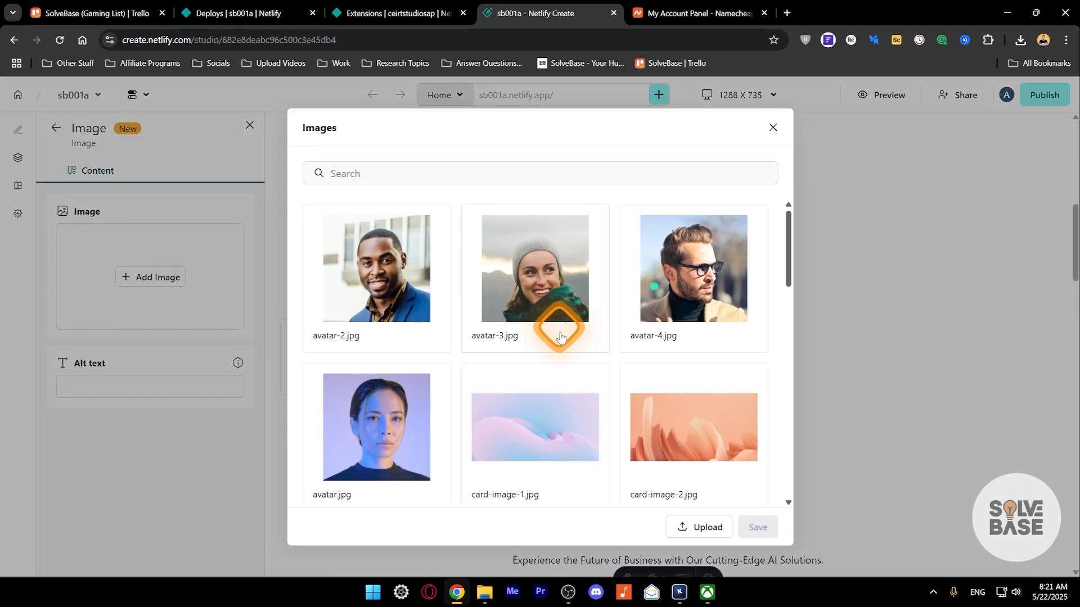
pyautogui.scroll(-6, 555, 346)
pyautogui.scroll(-5, 555, 346)
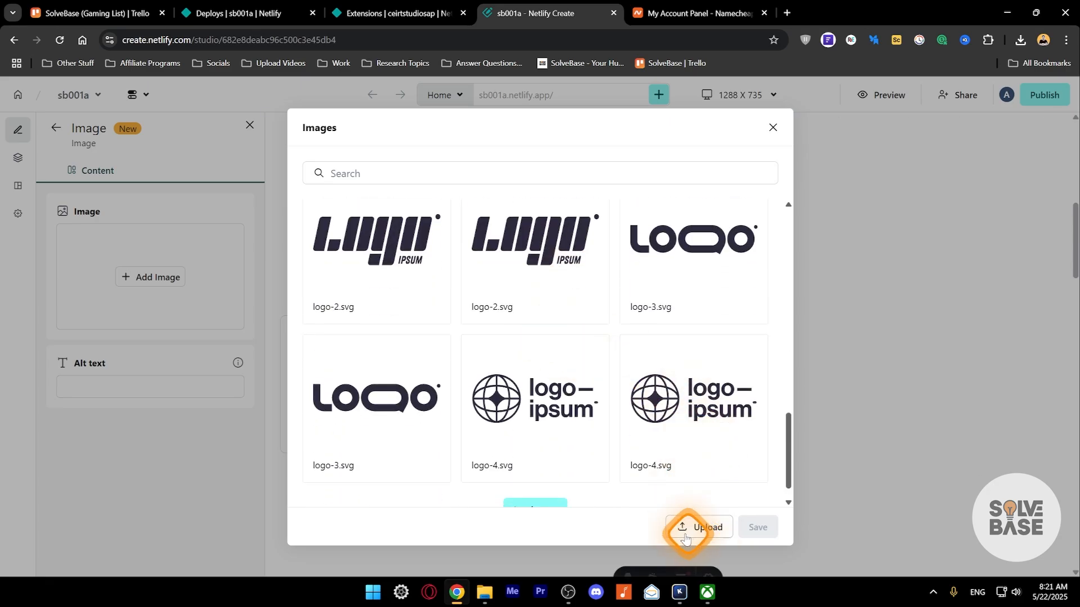
pyautogui.click(773, 127)
pyautogui.click(121, 385)
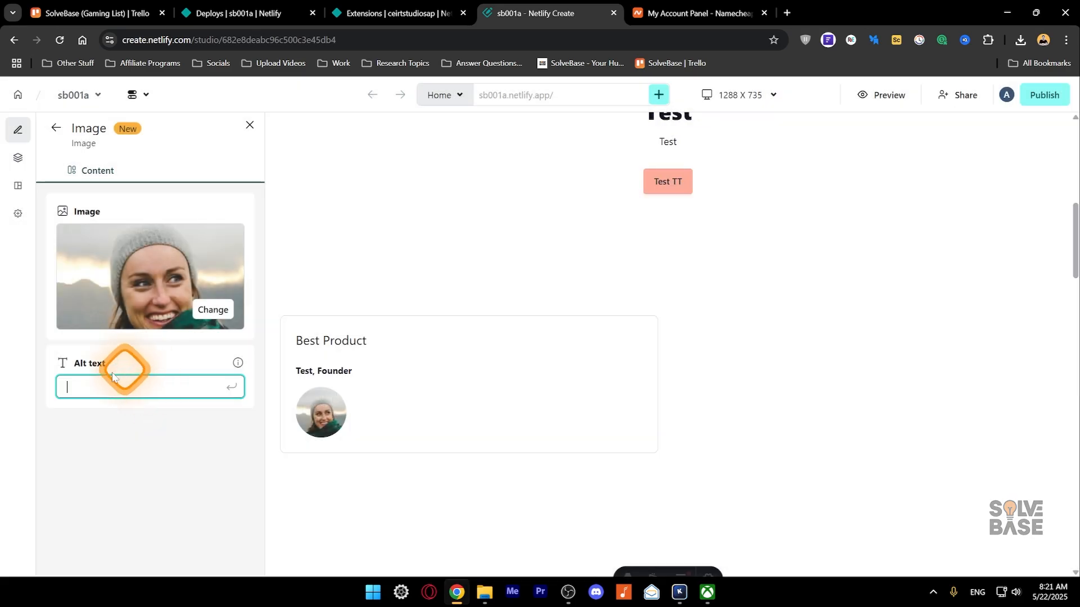
pyautogui.click(239, 366)
pyautogui.click(121, 386)
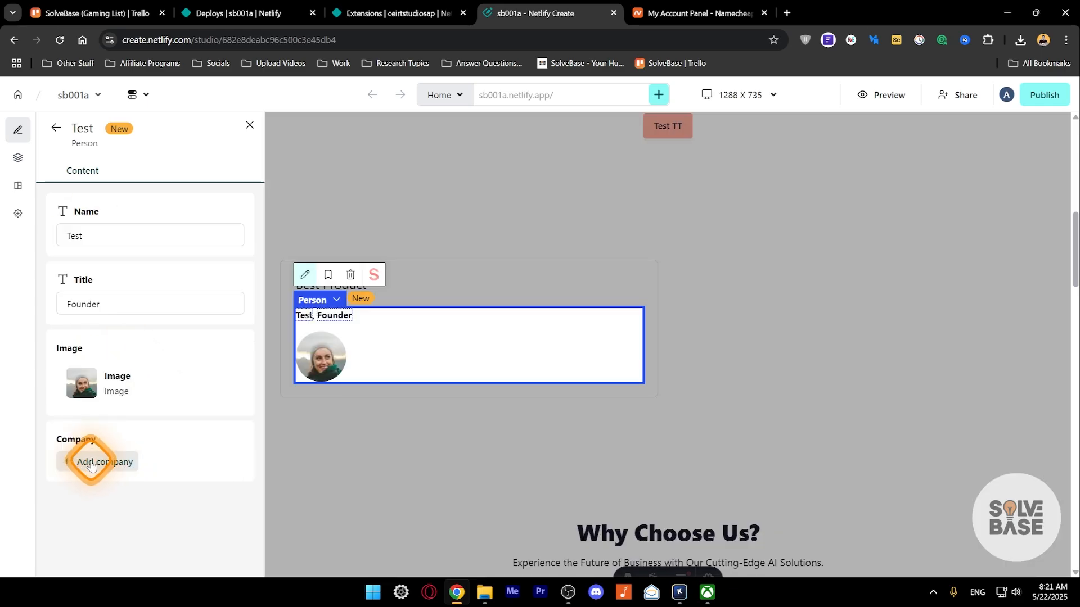
# - Create a new company named 'Test' for the author
pyautogui.click(94, 461)
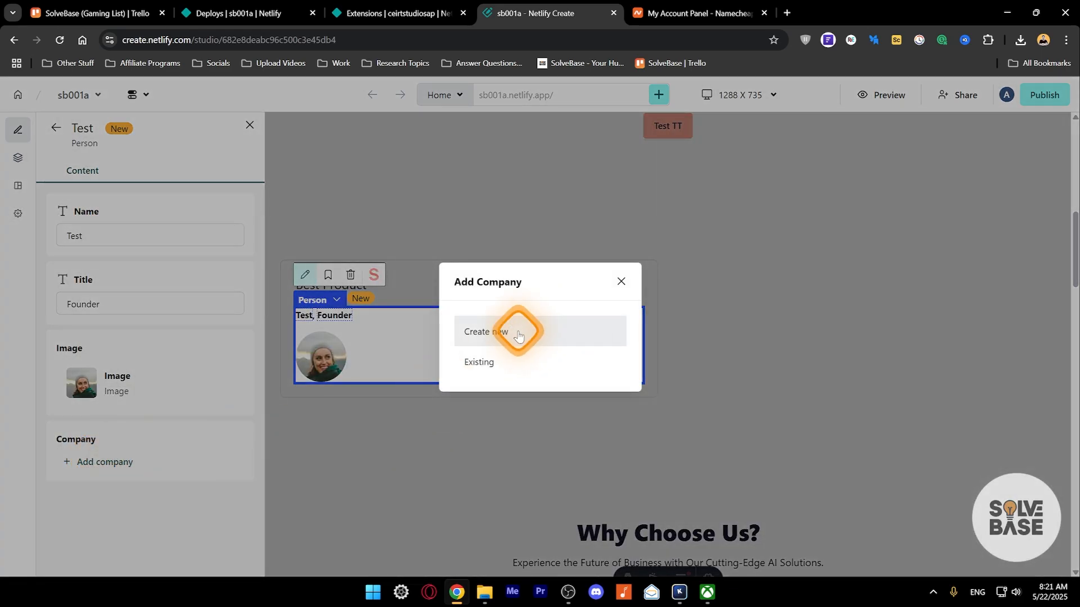
pyautogui.click(494, 362)
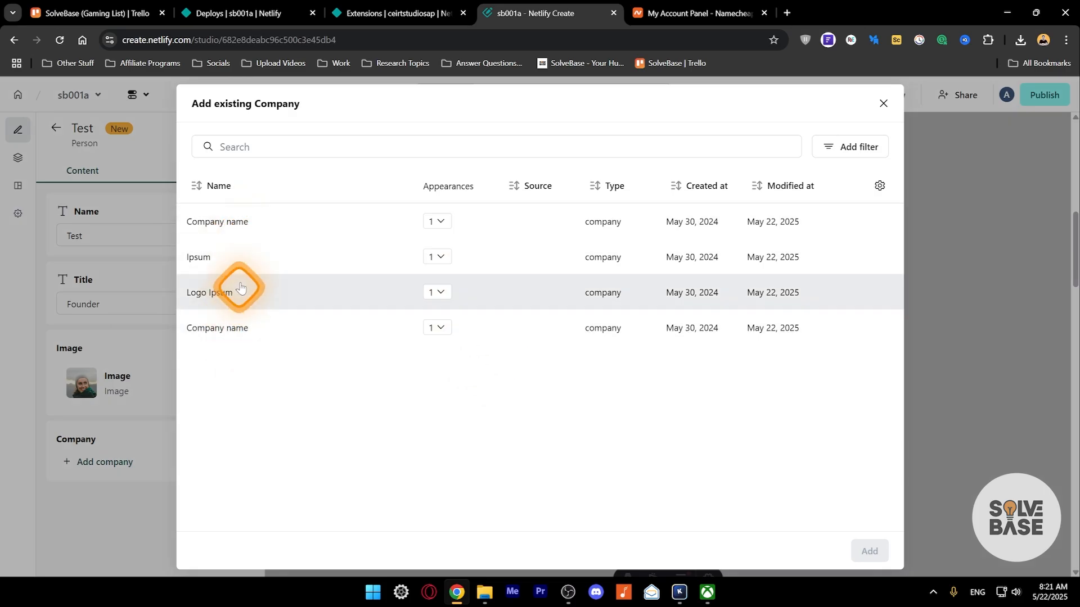
pyautogui.click(880, 103)
pyautogui.click(108, 461)
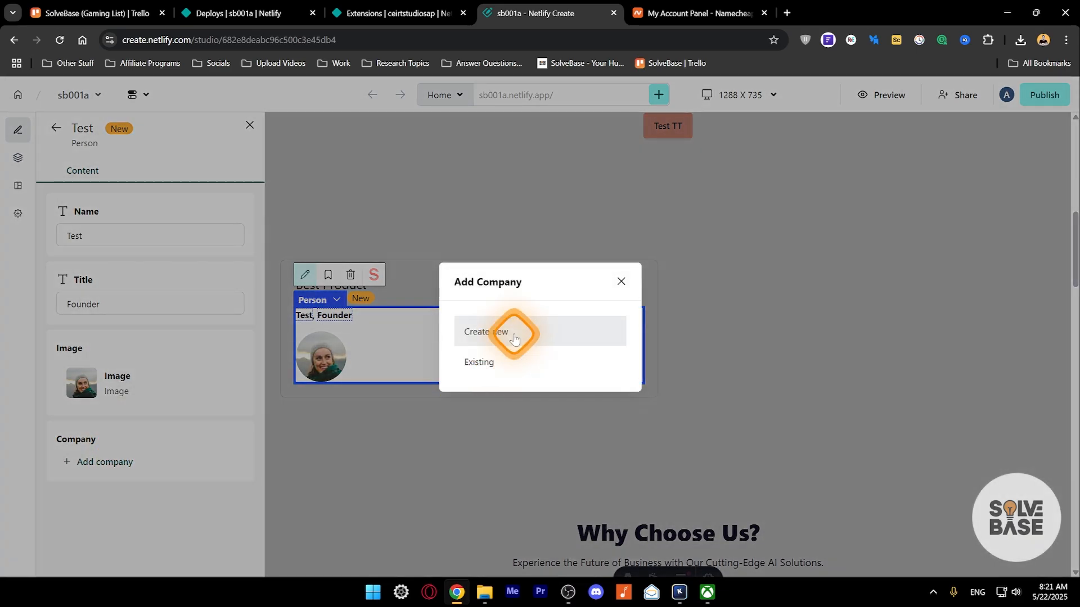
pyautogui.click(493, 332)
pyautogui.click(302, 316)
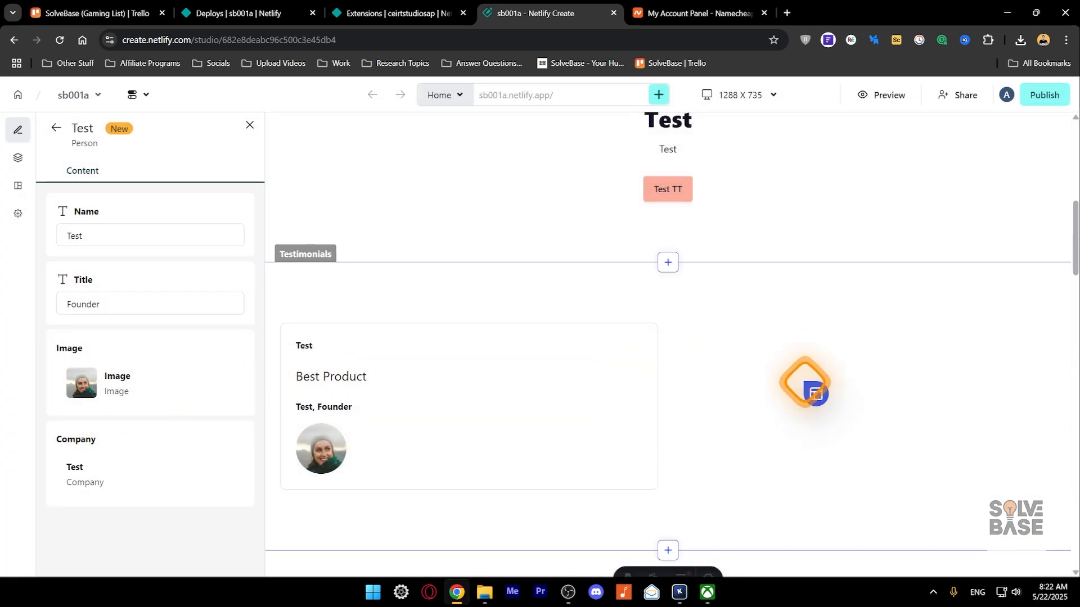
# - Add an empty second testimonial and save the first as preset 'Test1' in a new Testimonial category
pyautogui.click(646, 409)
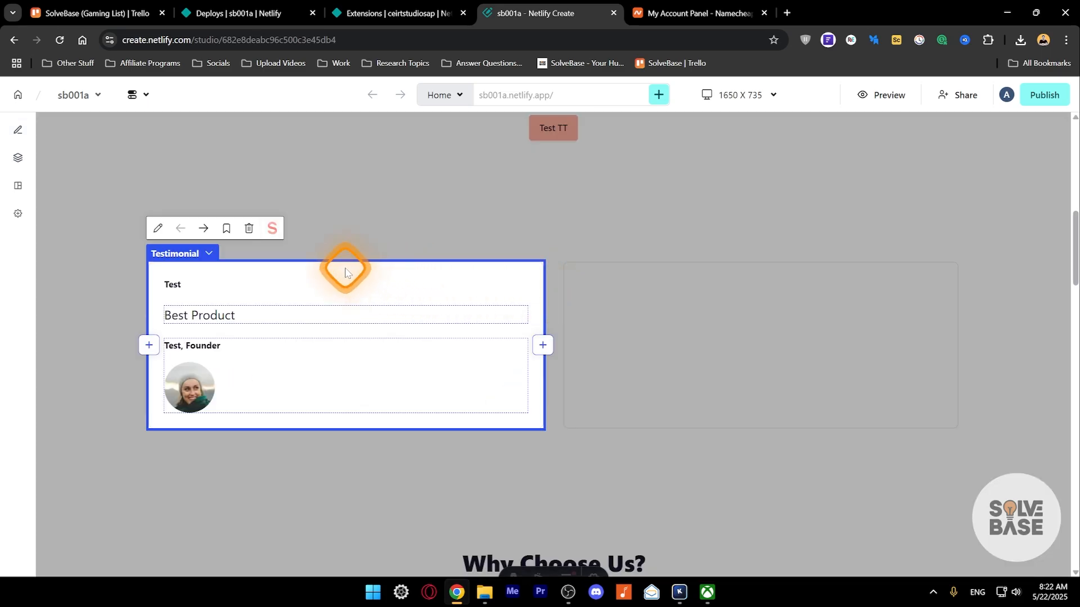
pyautogui.click(225, 229)
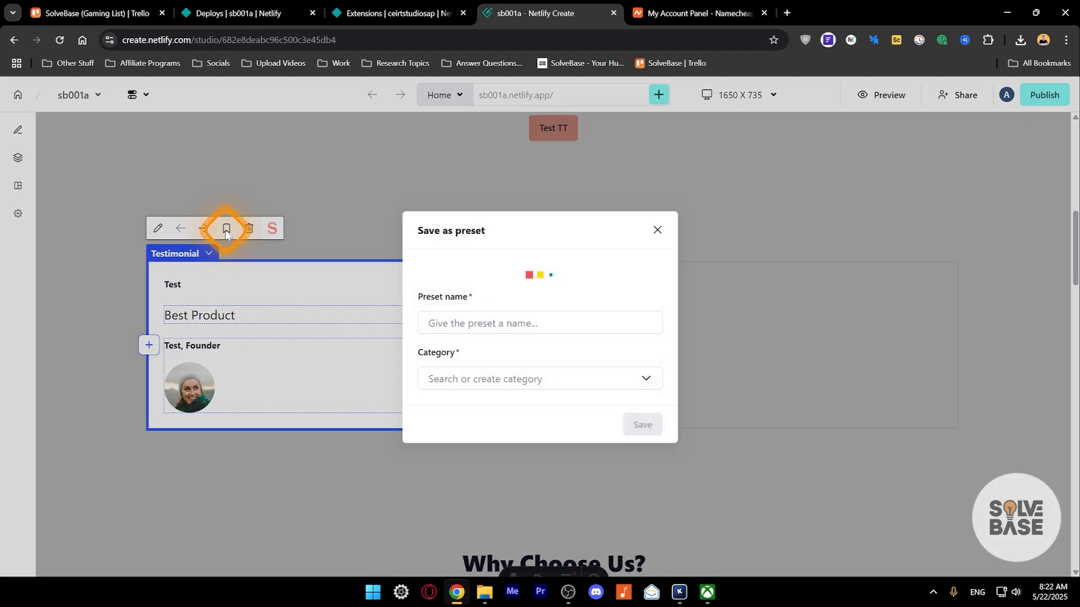
pyautogui.click(506, 313)
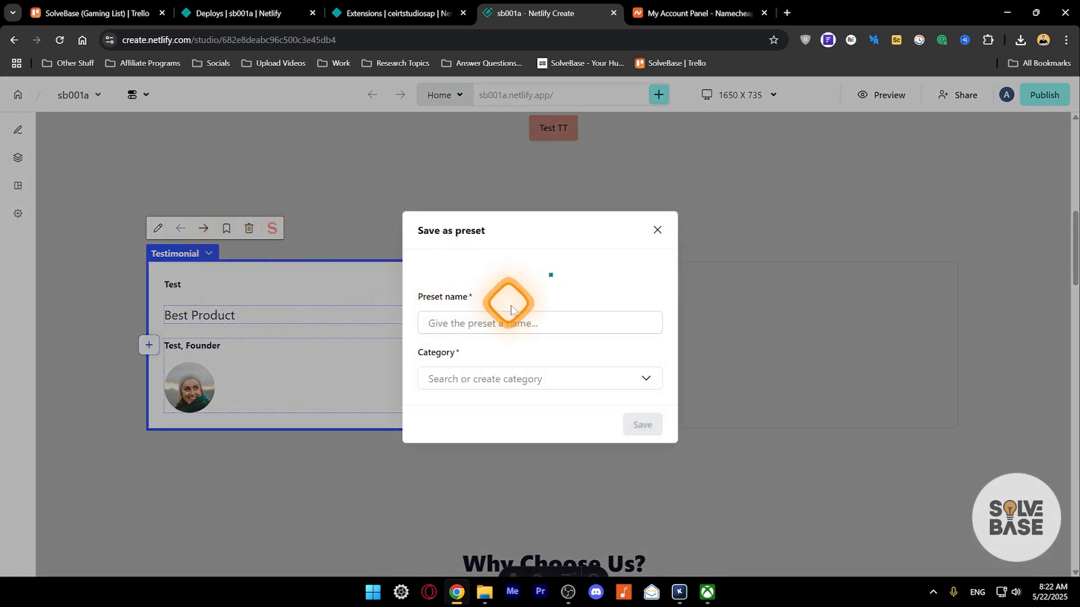
pyautogui.write('Test1')
pyautogui.click(621, 436)
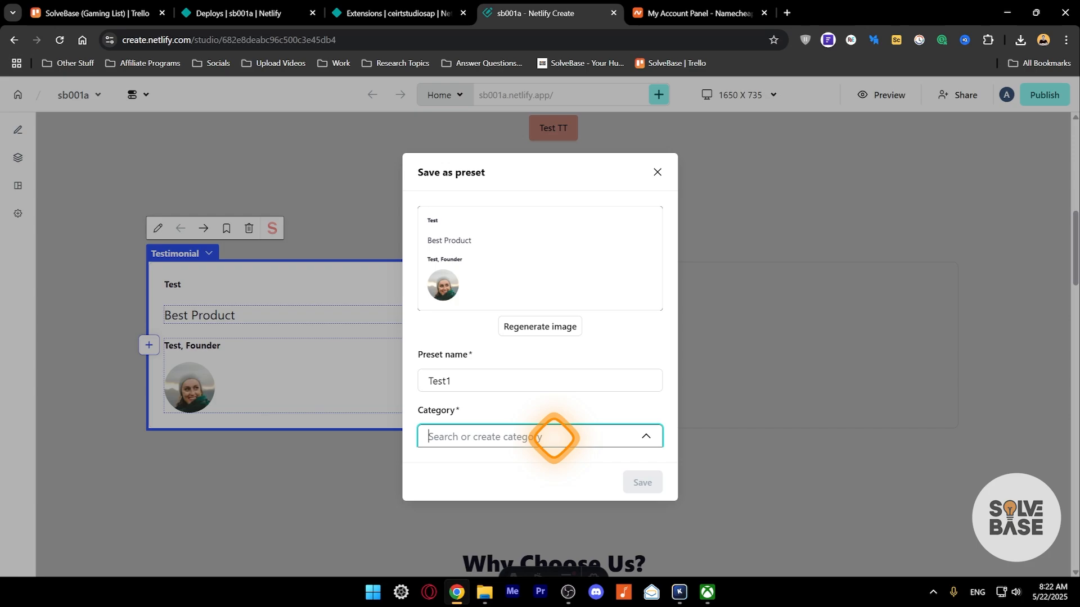
pyautogui.write('Testimonial')
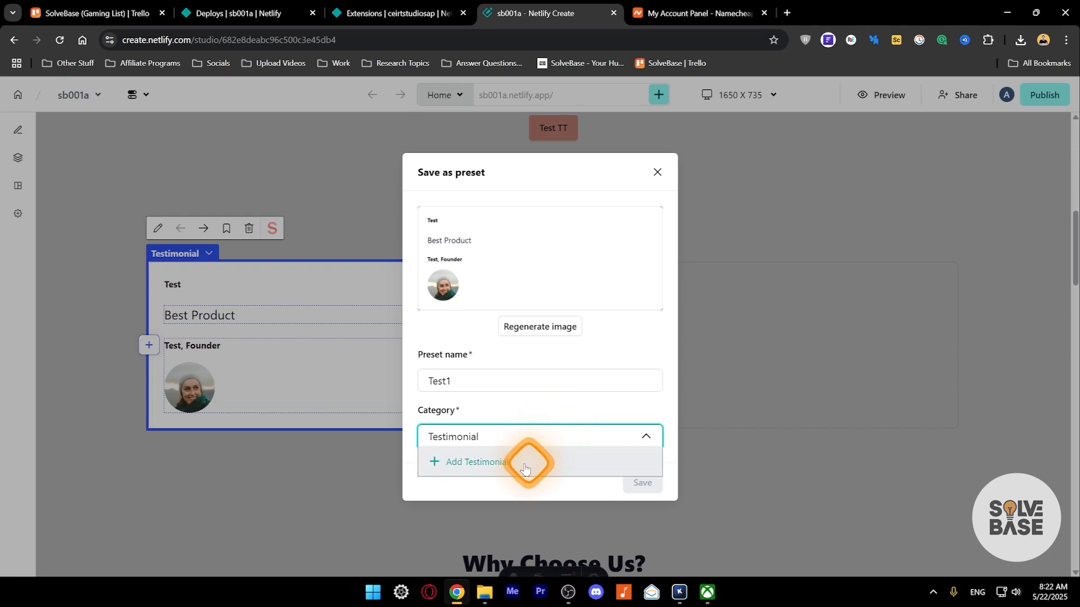
pyautogui.click(488, 463)
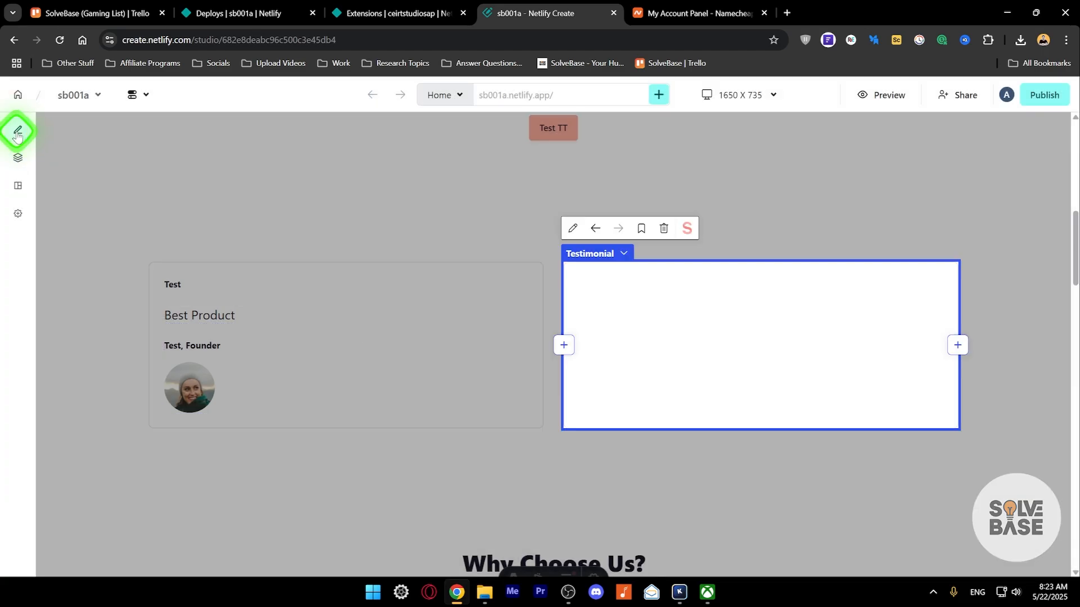
# - Delete the empty second testimonial and add a new one from the Test1 preset
pyautogui.click(17, 133)
pyautogui.click(728, 291)
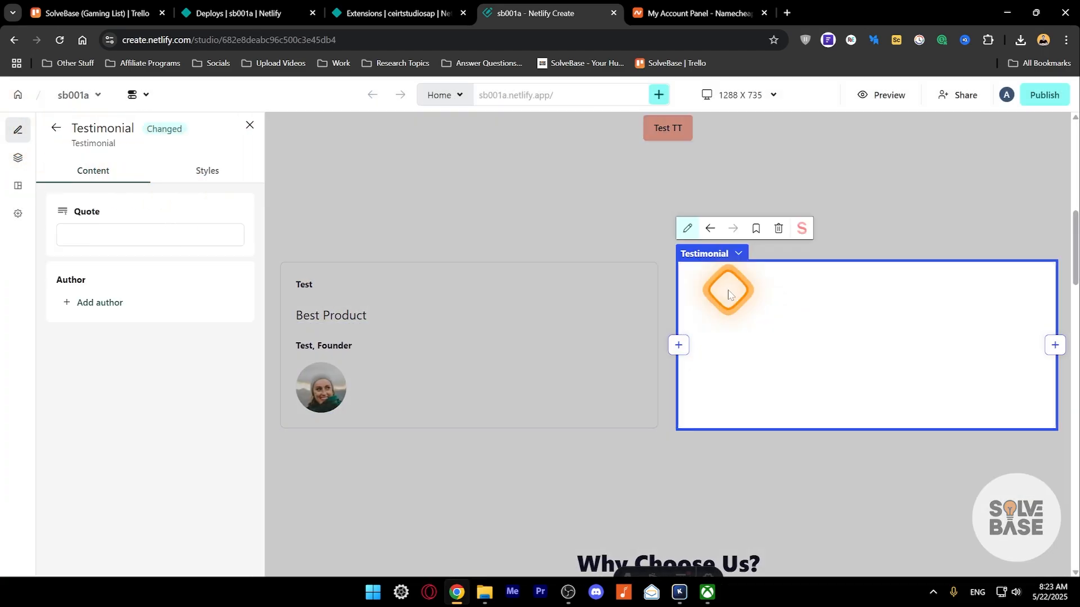
pyautogui.click(79, 142)
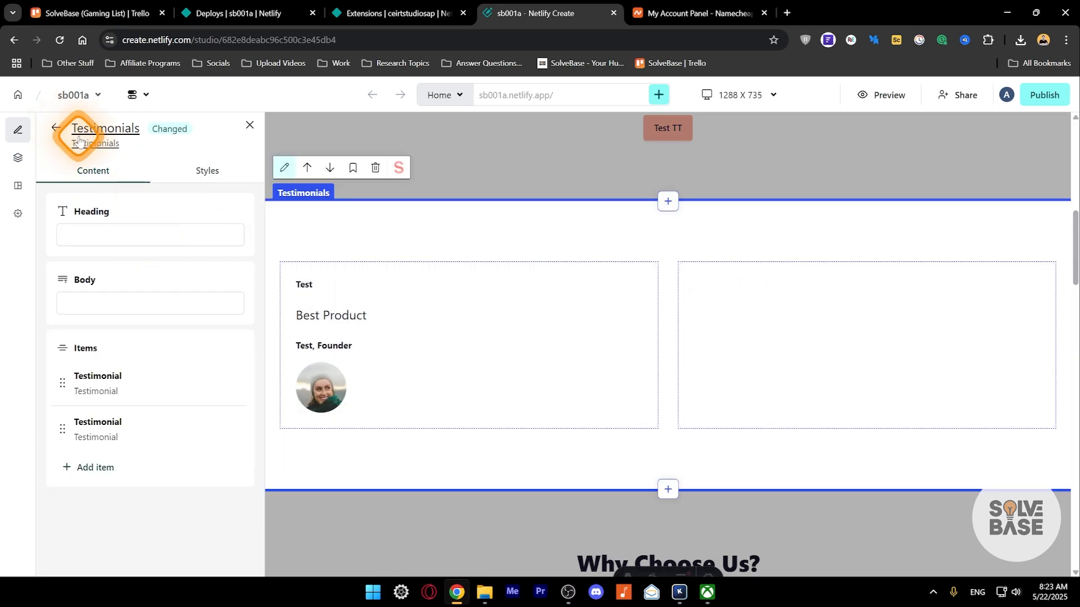
pyautogui.click(235, 430)
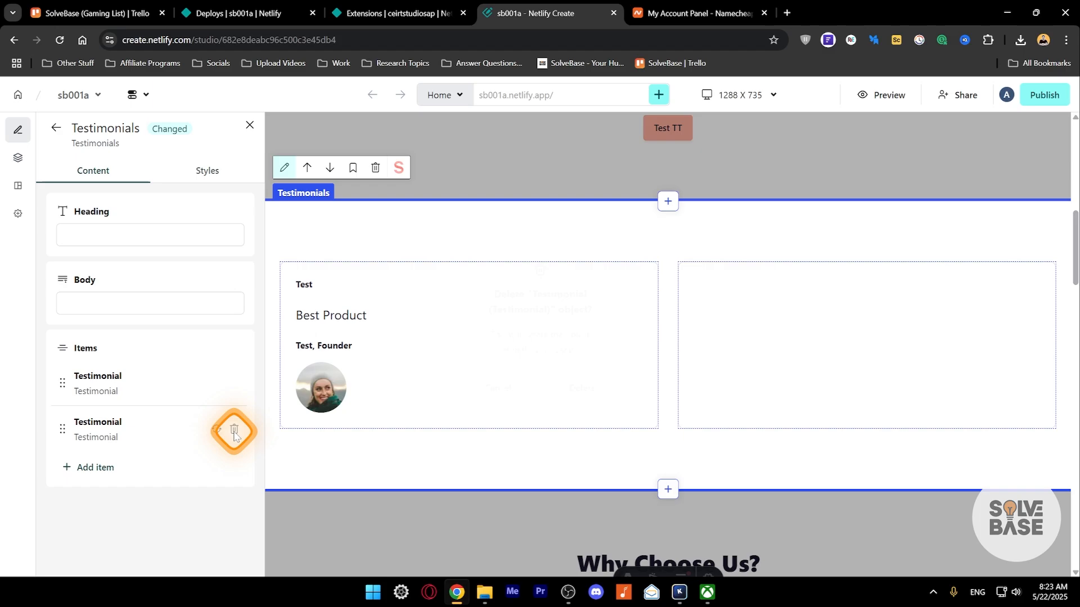
pyautogui.click(234, 430)
pyautogui.click(581, 386)
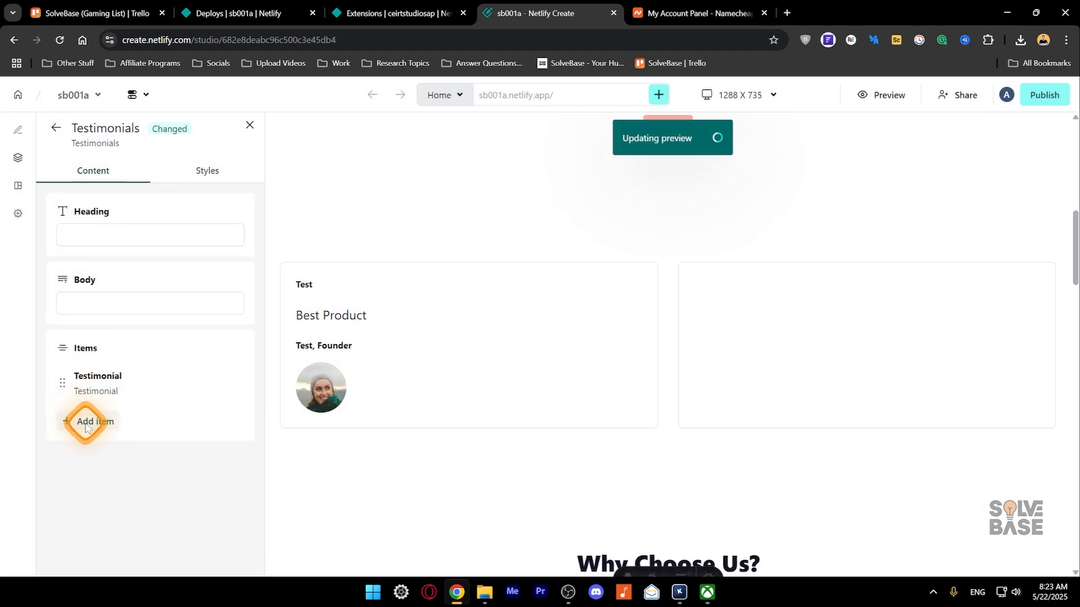
pyautogui.click(86, 426)
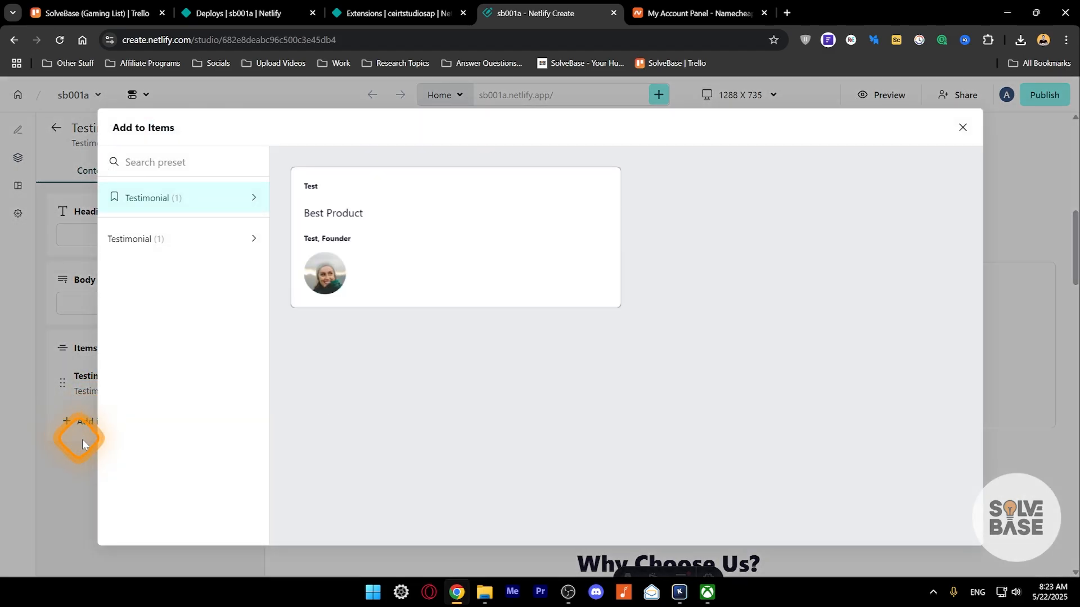
pyautogui.moveTo(476, 233)
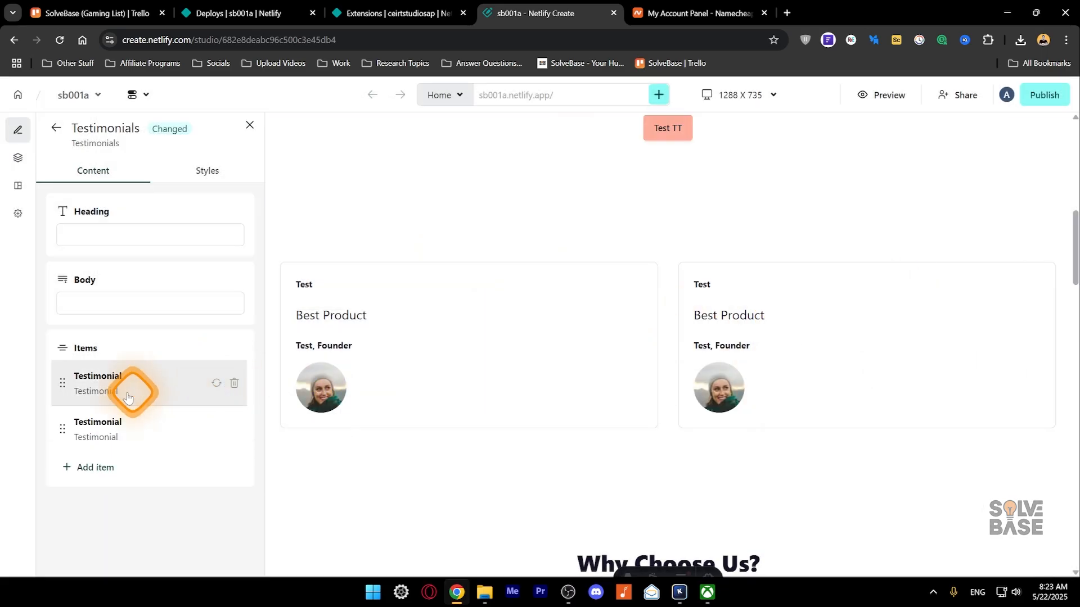
# - Set the Testimonials section heading and body text to 'Test'
pyautogui.click(116, 233)
pyautogui.click(99, 302)
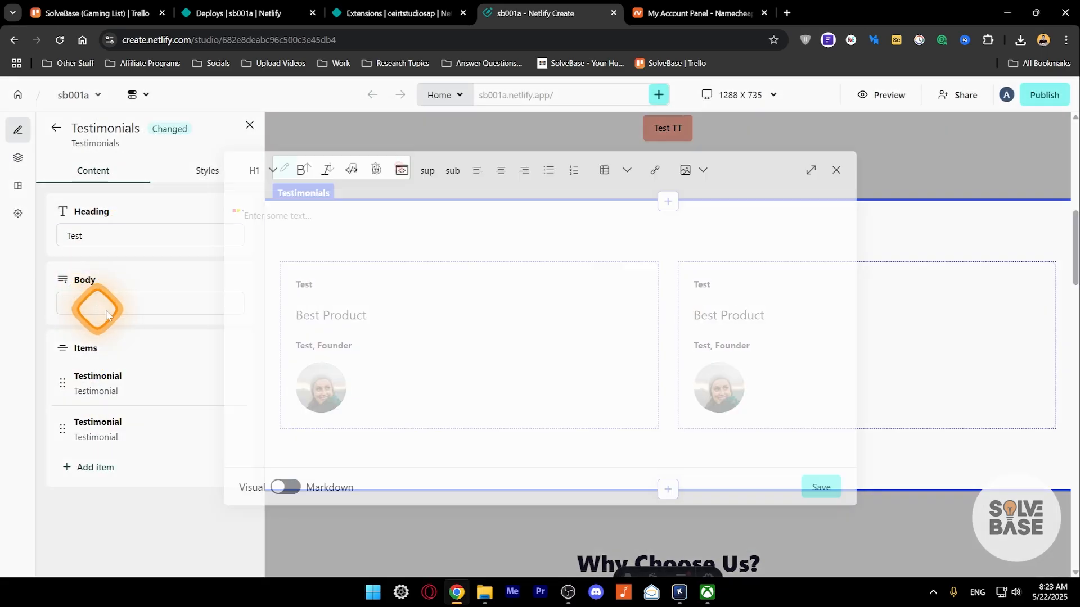
pyautogui.write('Test')
pyautogui.click(821, 486)
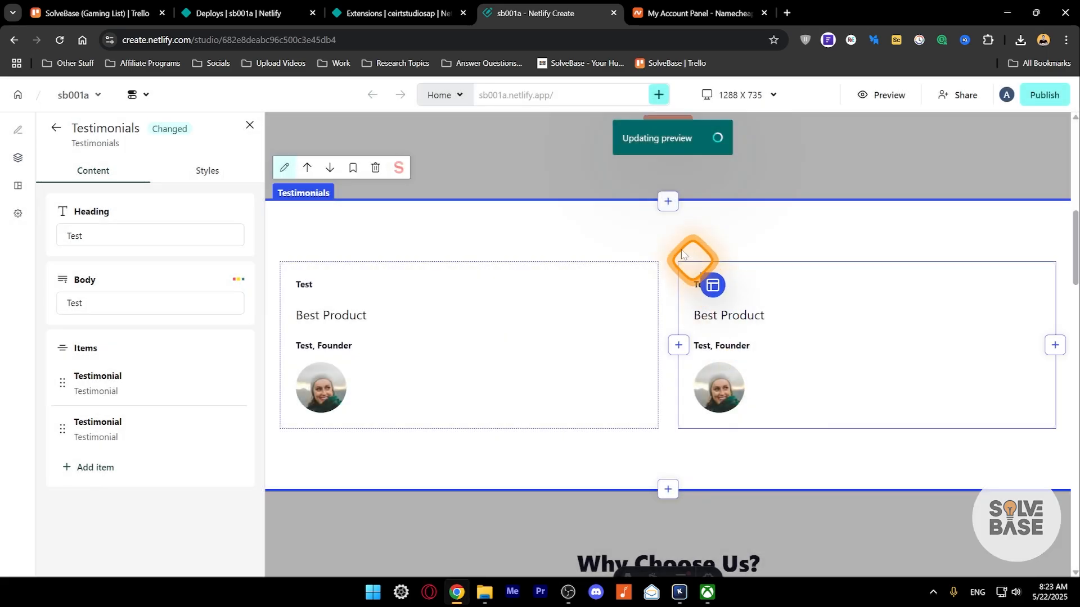
pyautogui.click(40, 158)
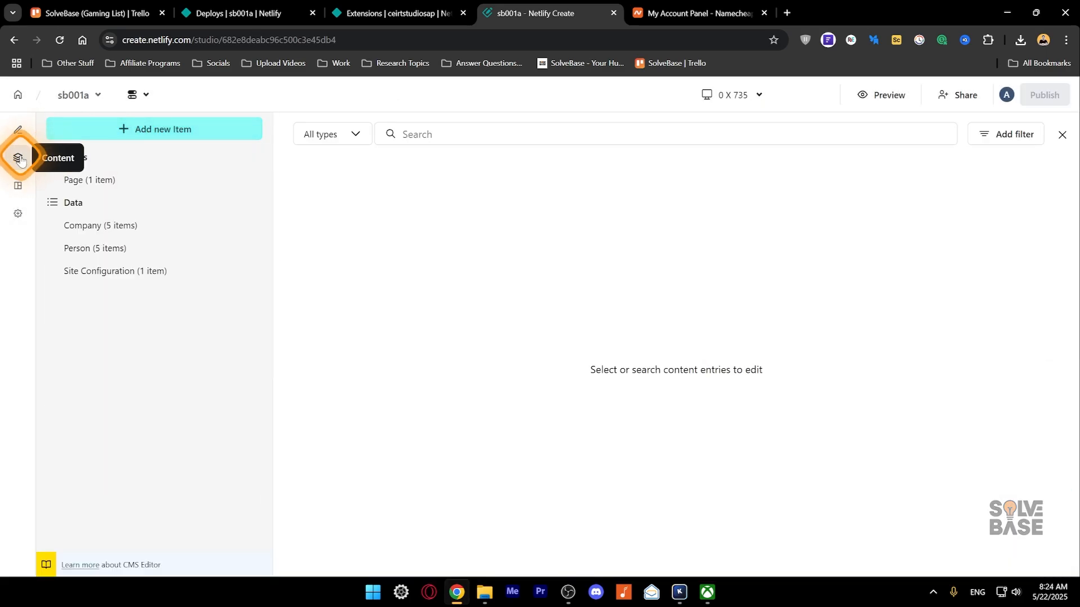
# - Add a Page entry with title 'About' and slug 'about', then view its empty preview
pyautogui.click(165, 137)
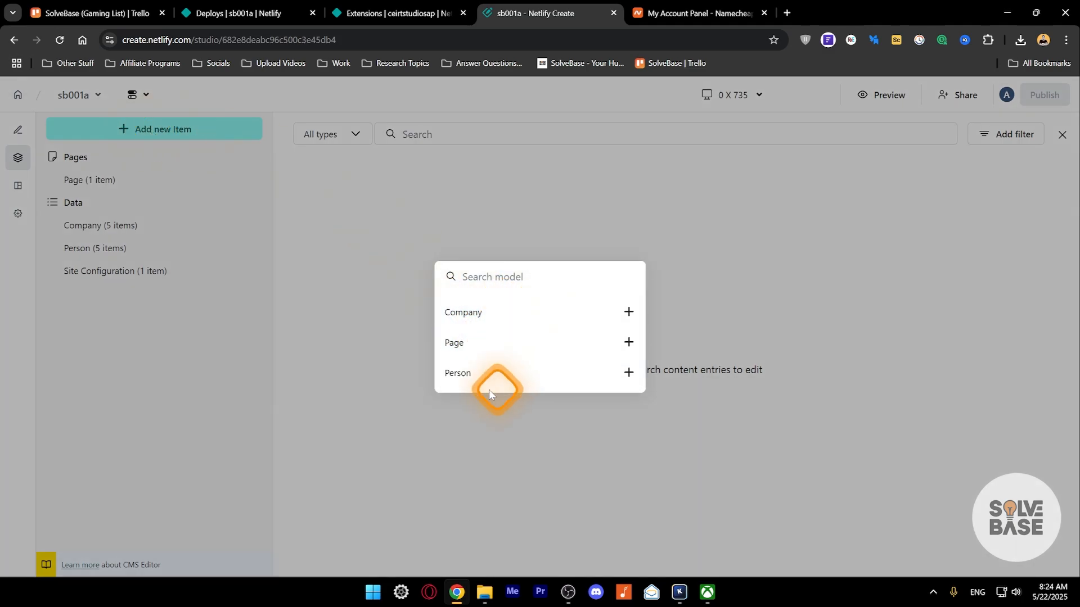
pyautogui.click(520, 344)
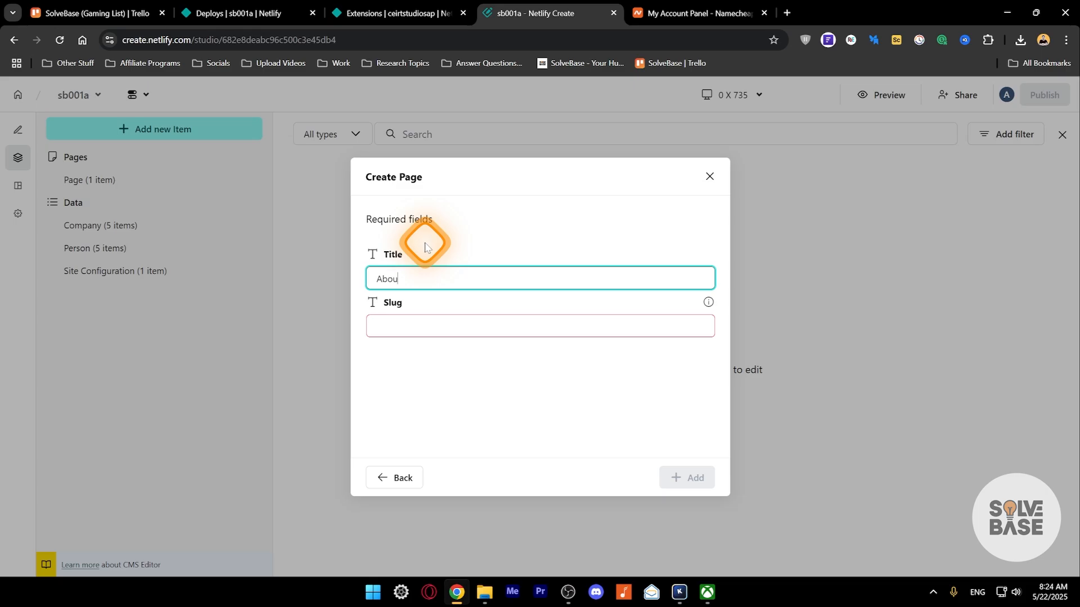
pyautogui.click(400, 325)
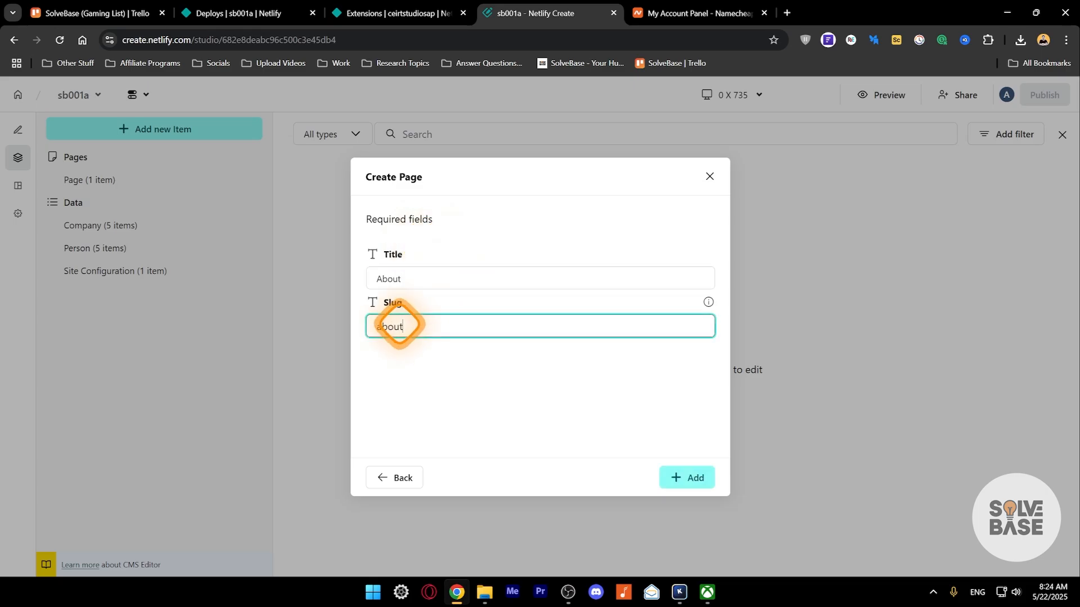
pyautogui.click(696, 477)
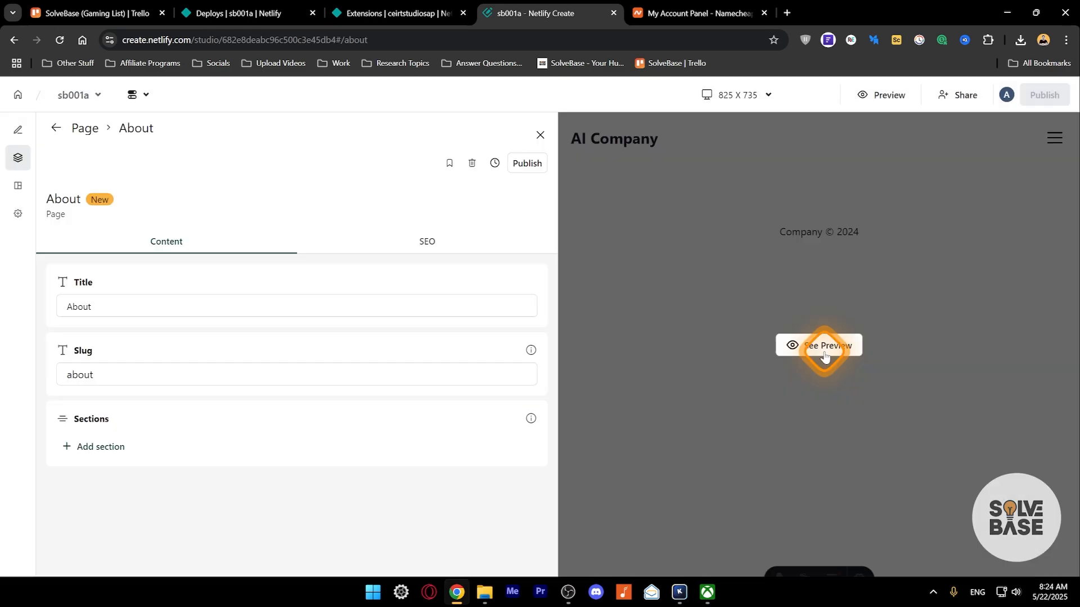
pyautogui.click(823, 355)
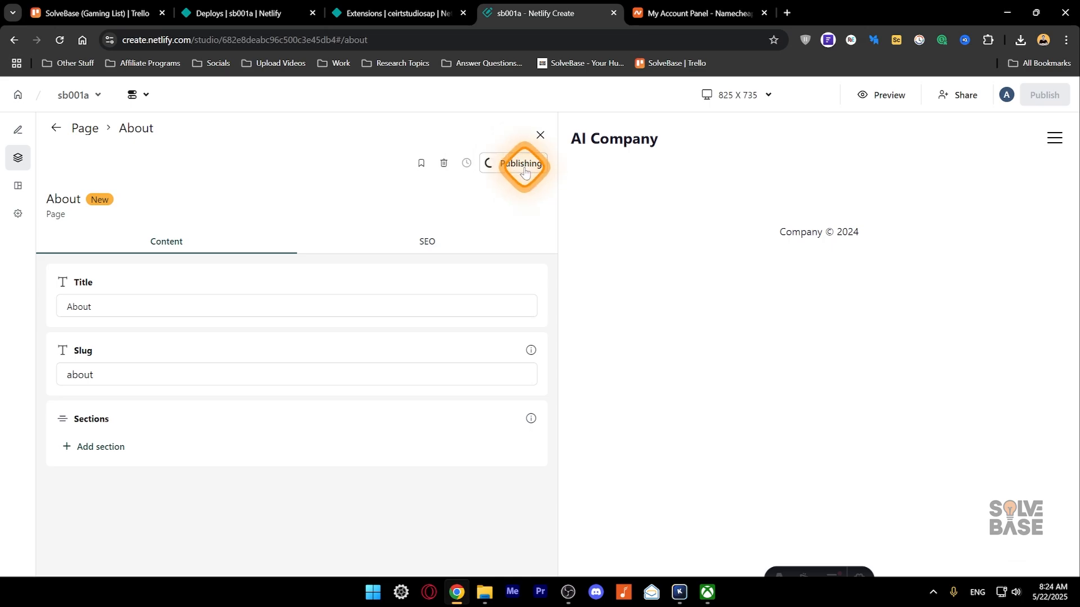
# - Add an empty Cards section to the About page and select it
pyautogui.click(98, 450)
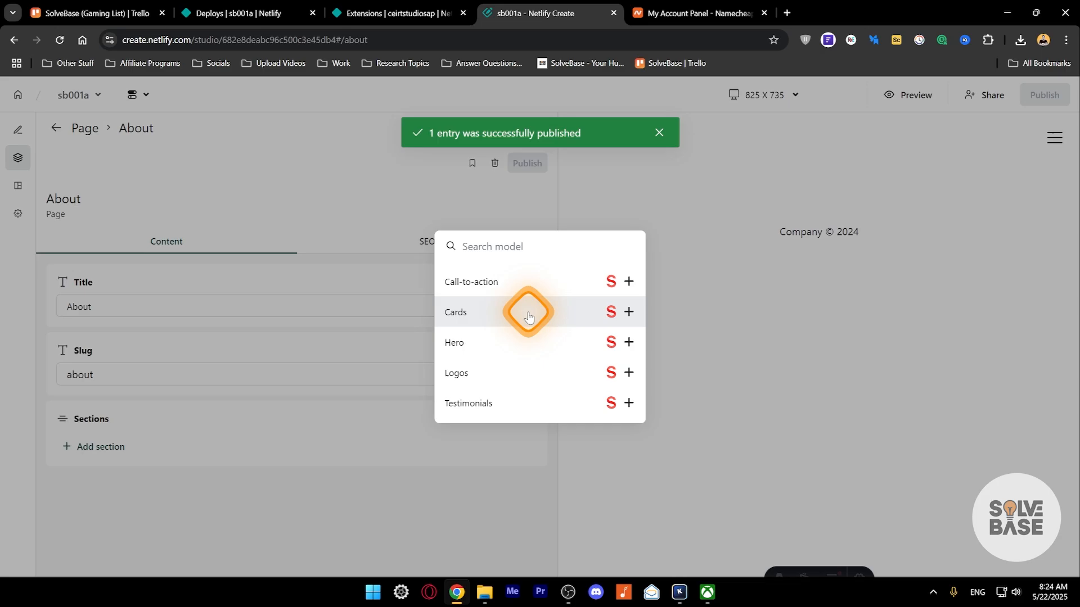
pyautogui.click(629, 312)
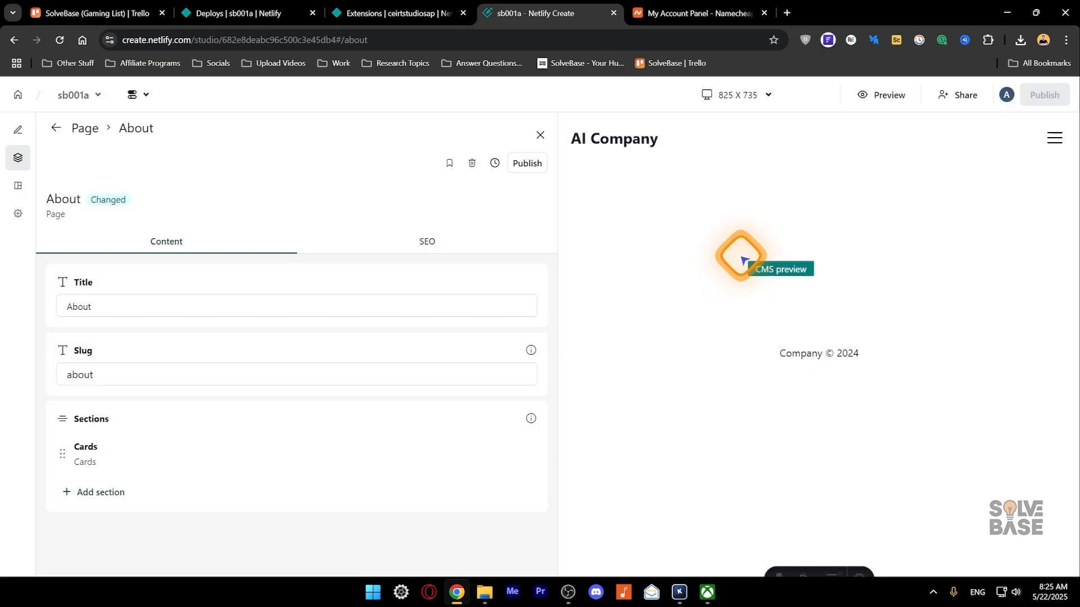
pyautogui.click(540, 134)
pyautogui.click(542, 228)
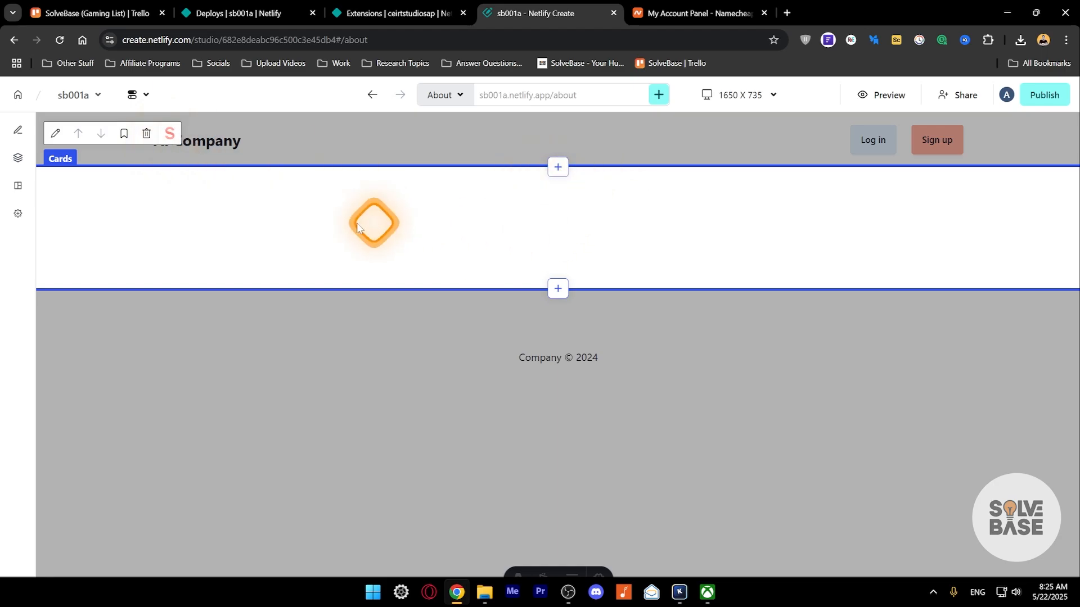
# - Inspect the Cards section's content fields, heading and style options, then close its panel
pyautogui.click(18, 214)
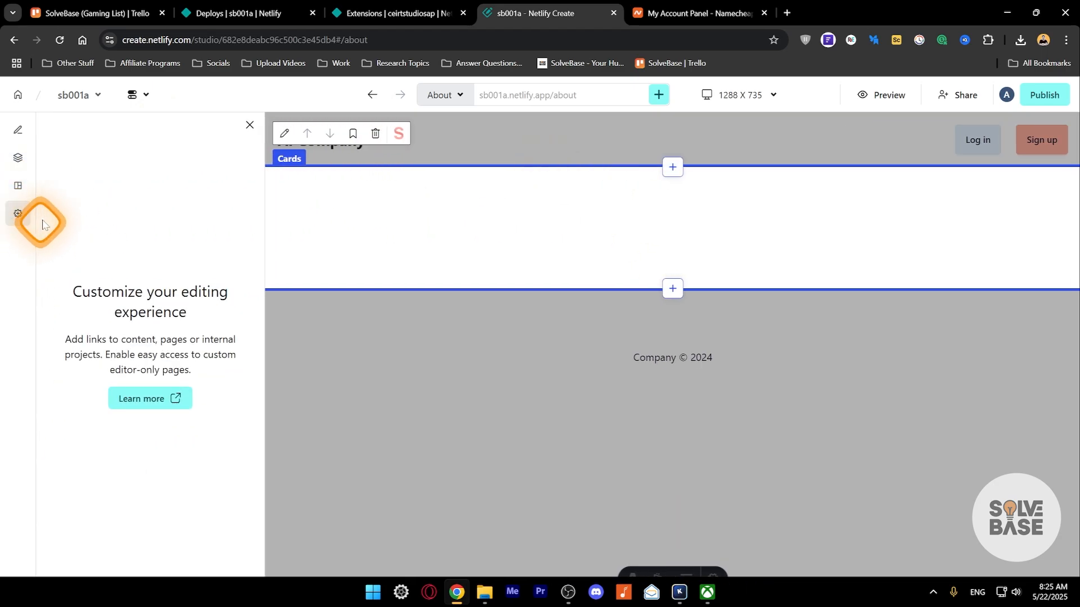
pyautogui.click(18, 130)
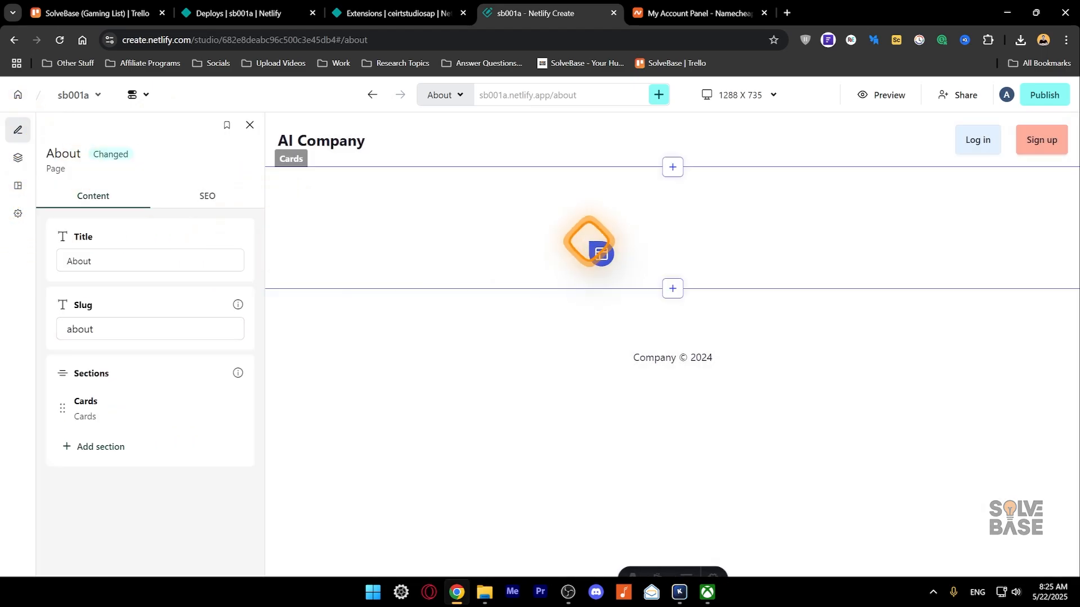
pyautogui.click(638, 227)
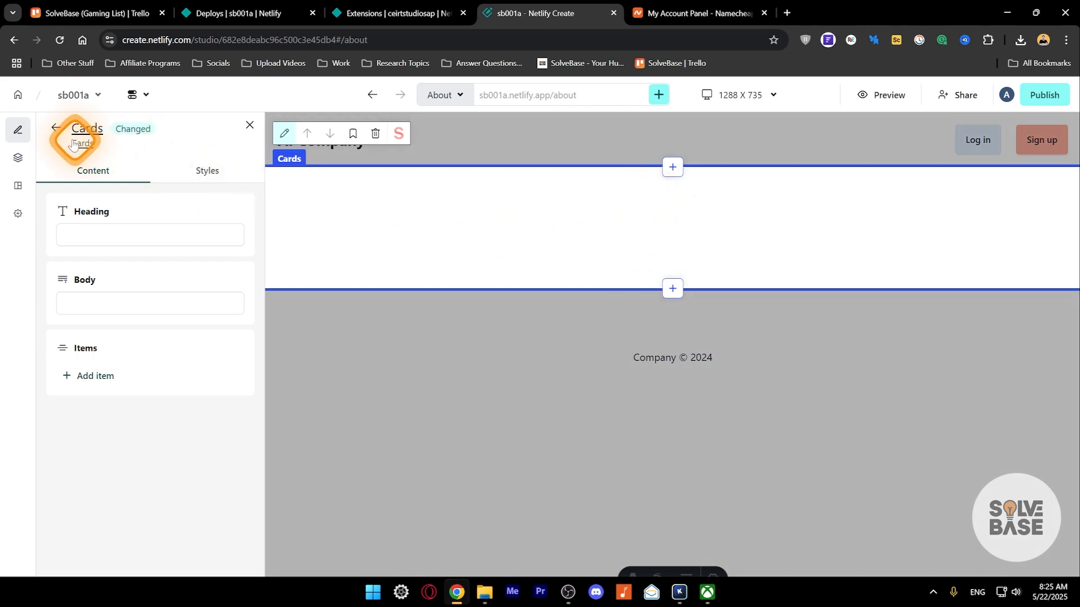
pyautogui.click(108, 241)
pyautogui.click(169, 179)
pyautogui.click(249, 125)
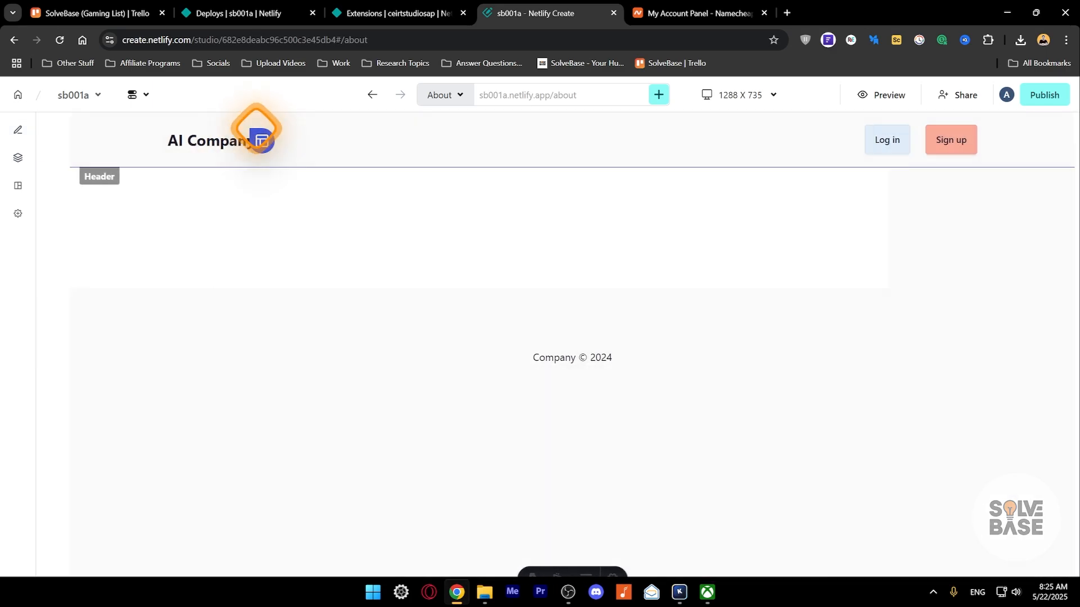
# - Dismiss a second section picker and review the saved Testimonial component preset
pyautogui.click(553, 290)
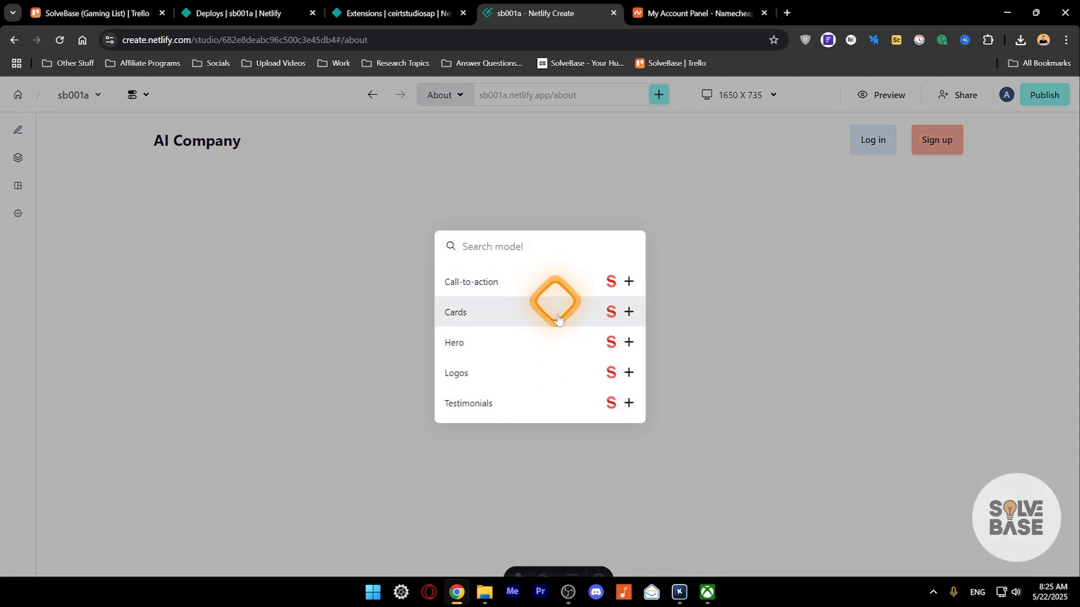
pyautogui.click(728, 248)
pyautogui.click(17, 188)
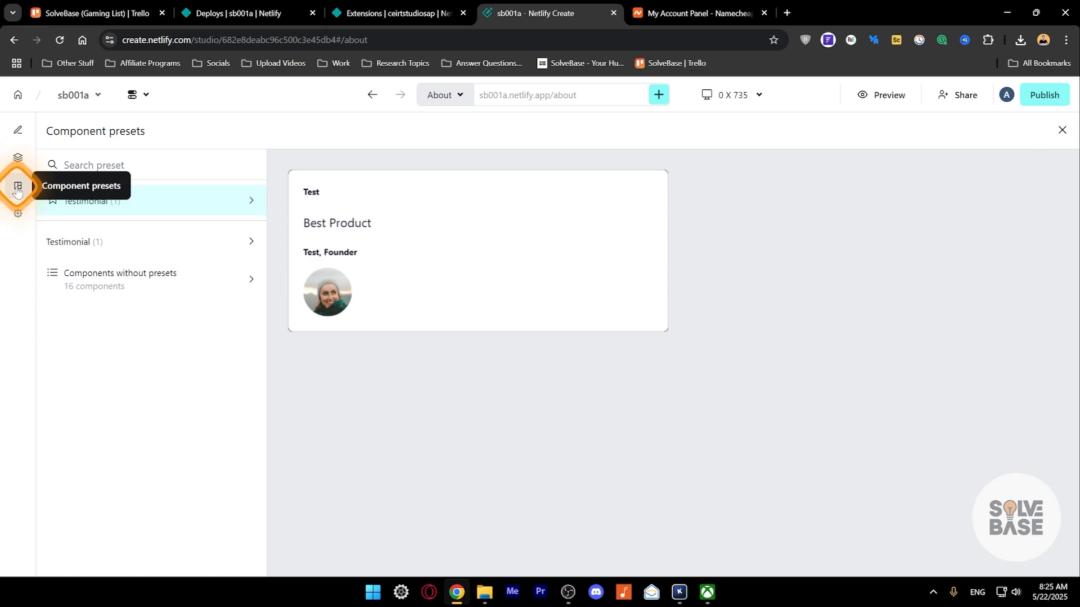
pyautogui.moveTo(390, 220)
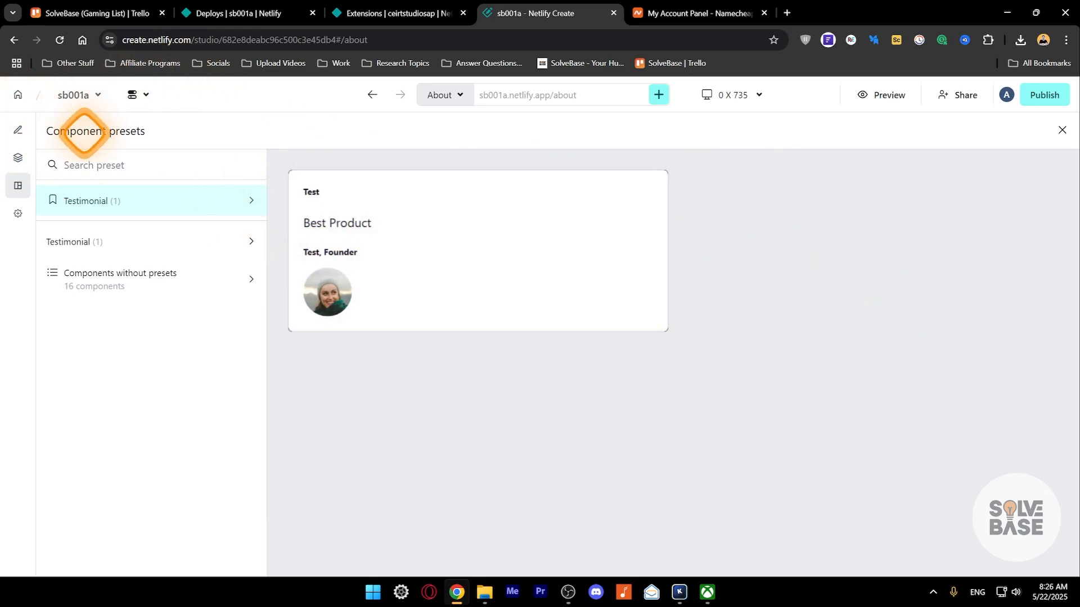
pyautogui.click(18, 186)
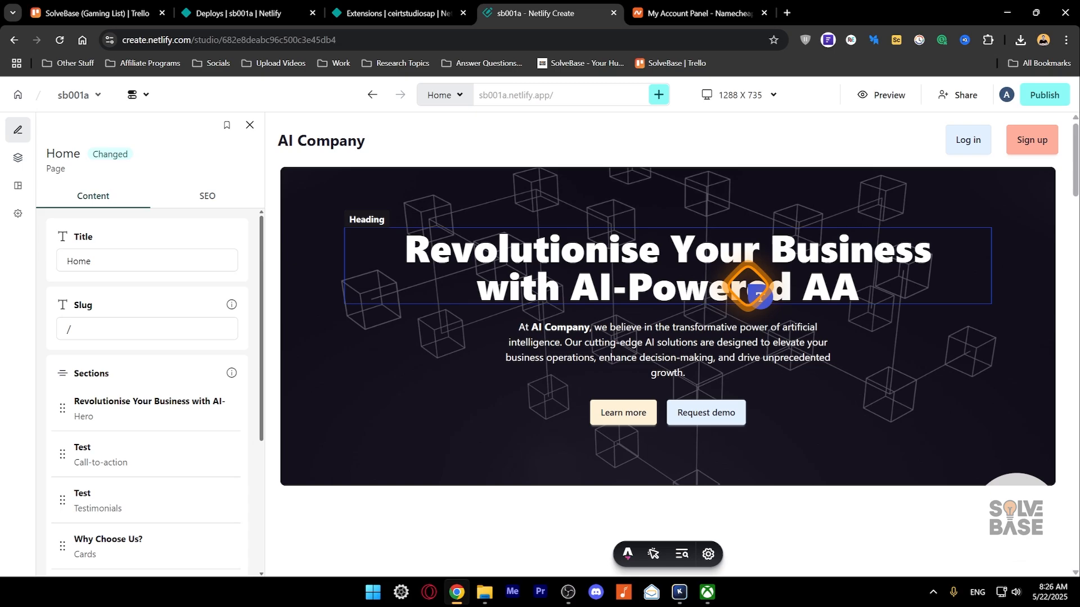
# - Check the dev toolbar's Menu and Inspect views, then set its placement to Bottom left
pyautogui.click(628, 556)
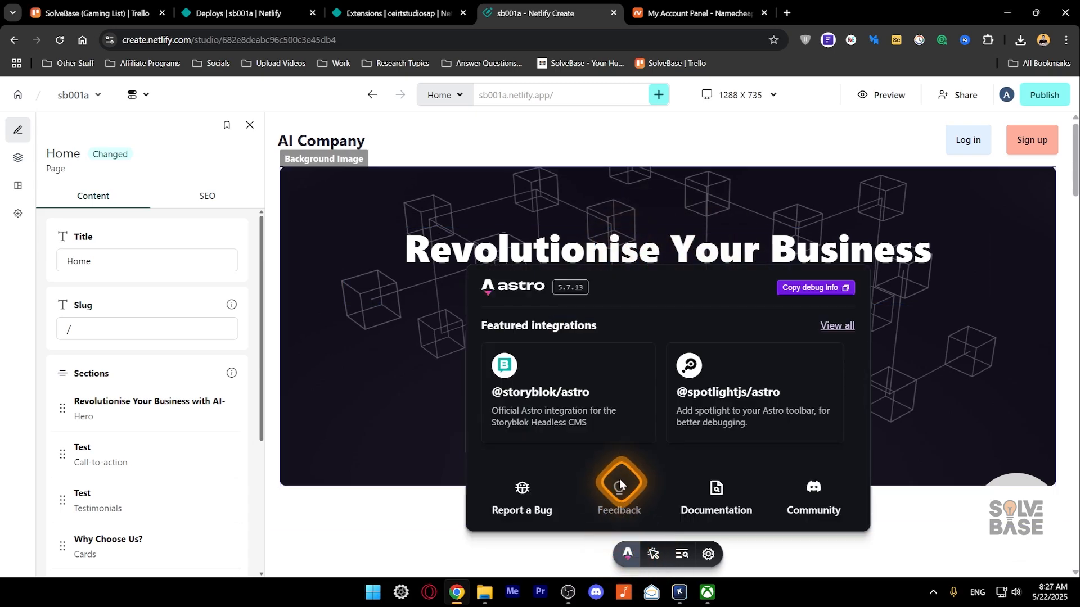
pyautogui.click(653, 557)
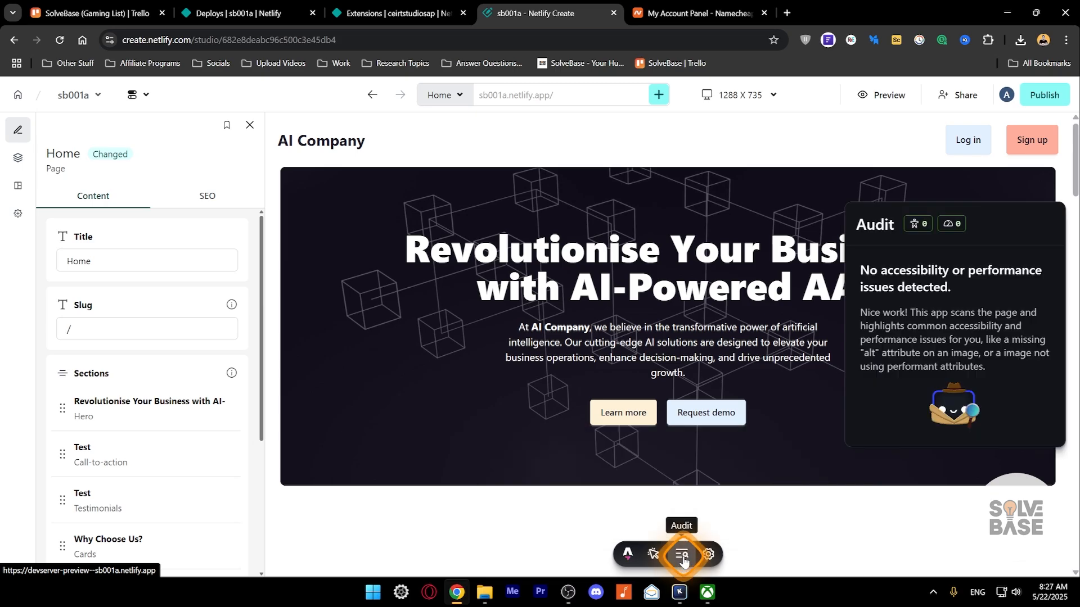
pyautogui.click(707, 556)
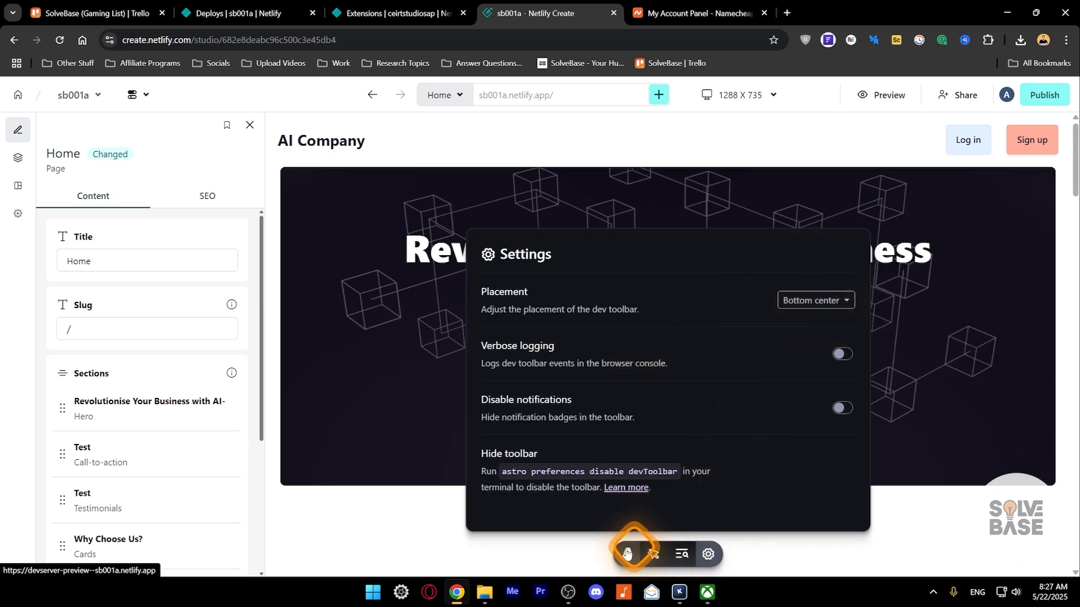
pyautogui.click(807, 314)
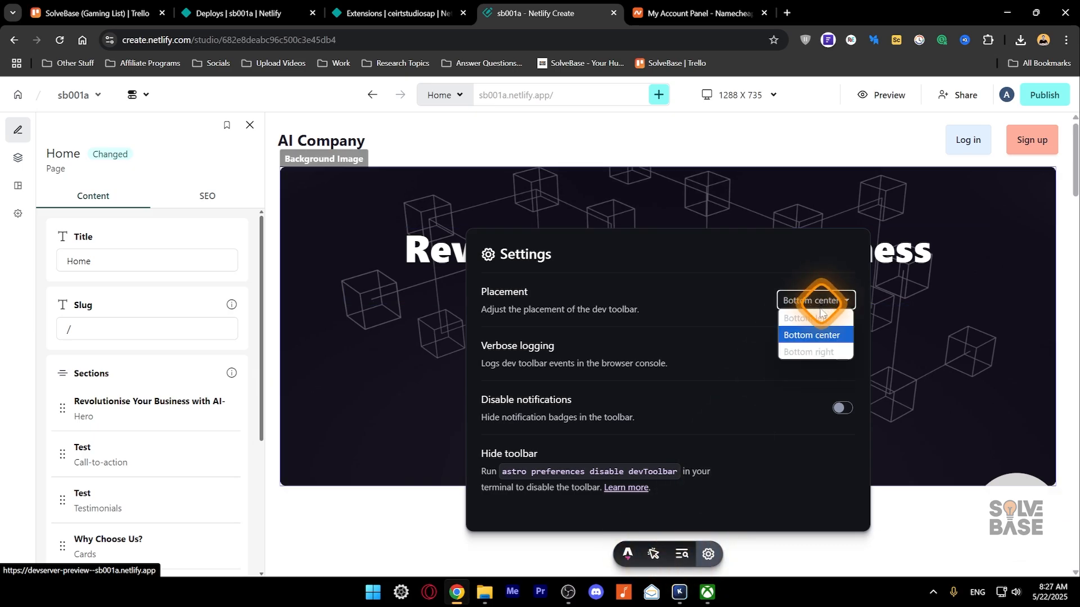
pyautogui.click(815, 352)
pyautogui.click(1003, 301)
pyautogui.click(988, 314)
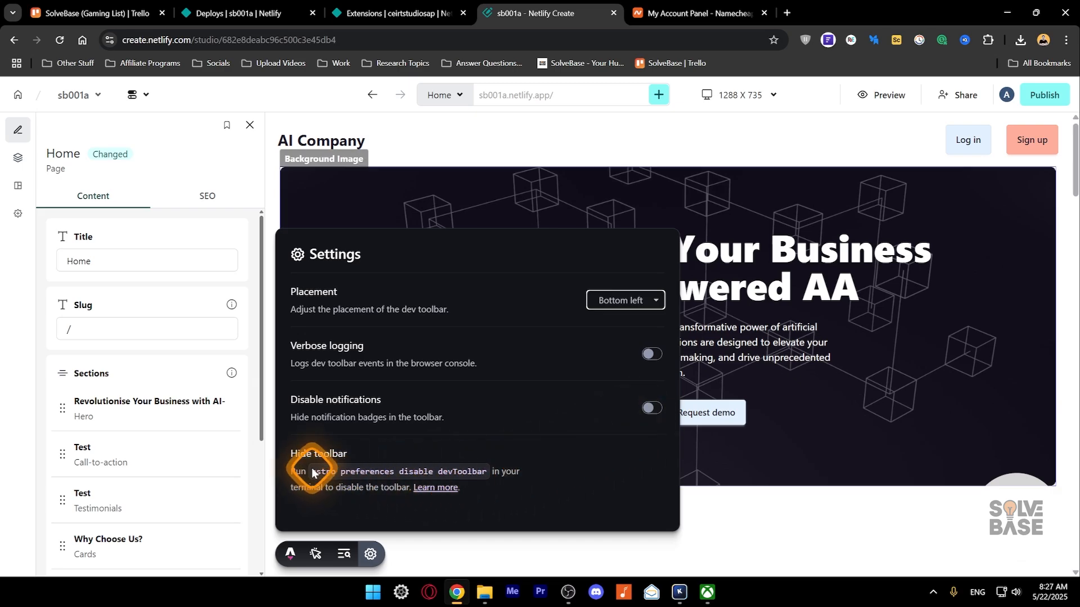
# - Select the disable-toolbar command text, then close the dev toolbar settings
pyautogui.moveTo(312, 471); pyautogui.dragTo(444, 475)
pyautogui.moveTo(456, 474); pyautogui.dragTo(490, 476)
pyautogui.click(546, 485)
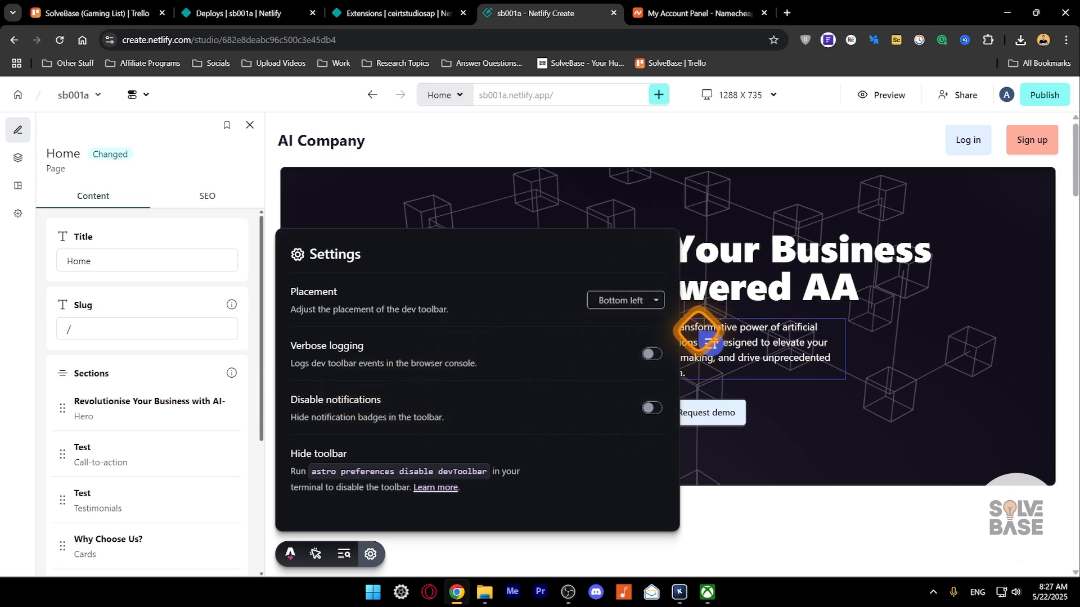
pyautogui.click(763, 191)
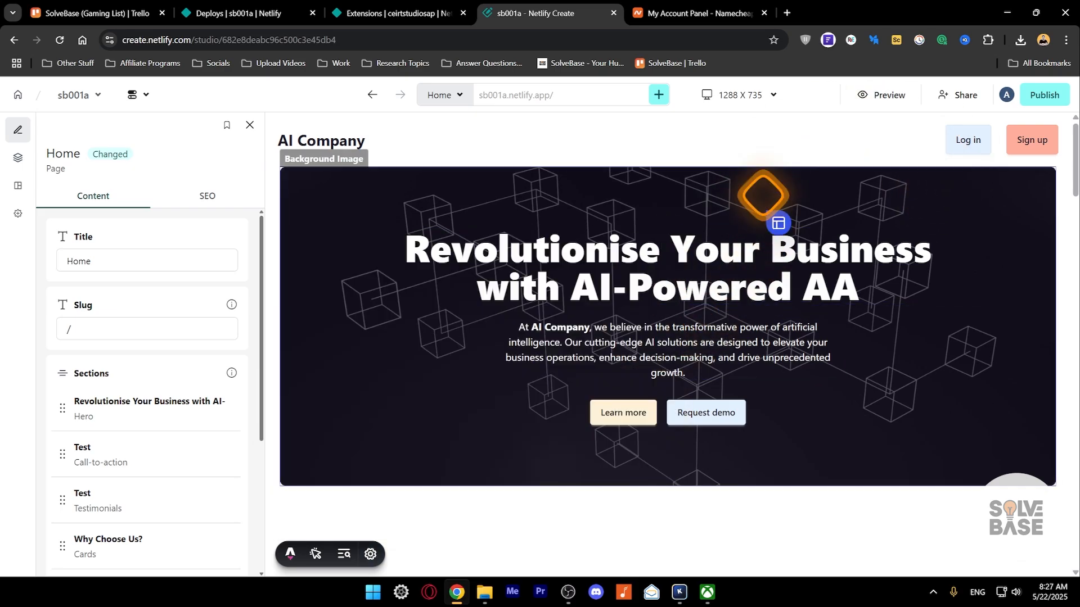
# - Preview the site without the editor and view the live published site
pyautogui.click(882, 97)
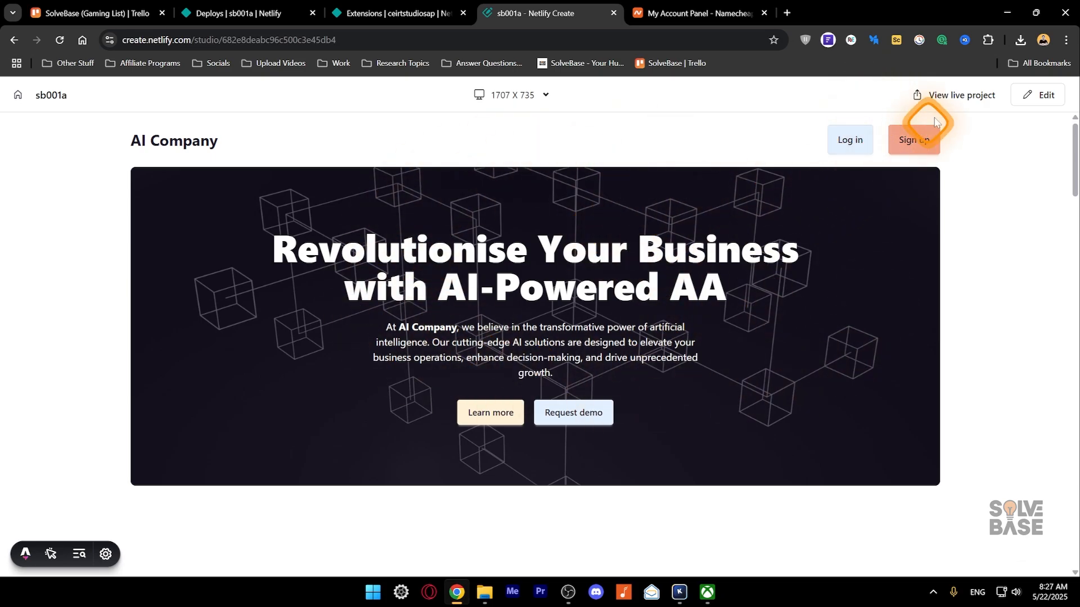
pyautogui.click(956, 97)
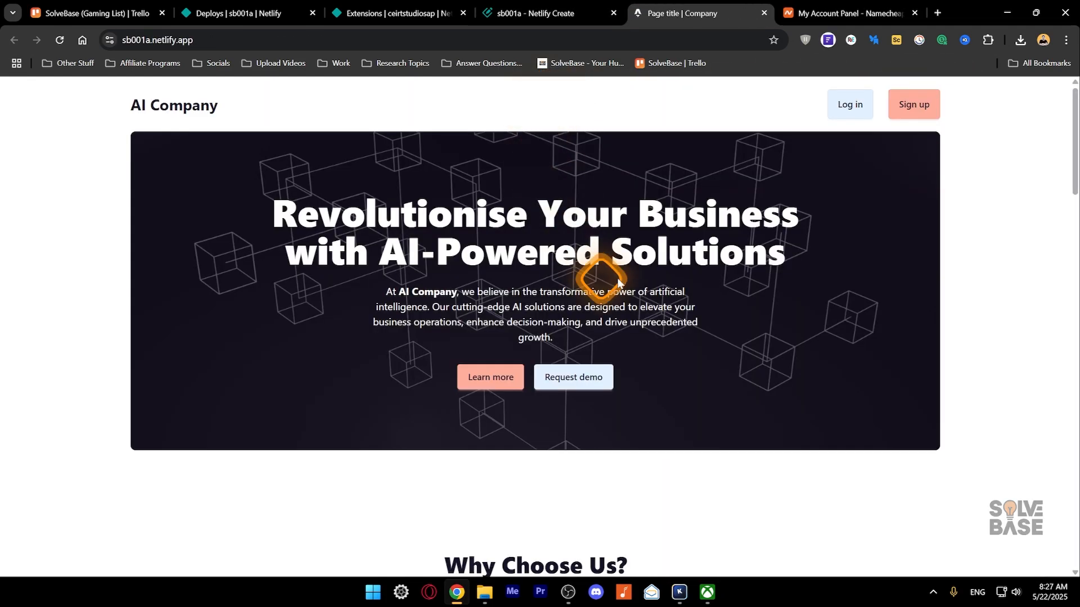
pyautogui.scroll(-5, 713, 304)
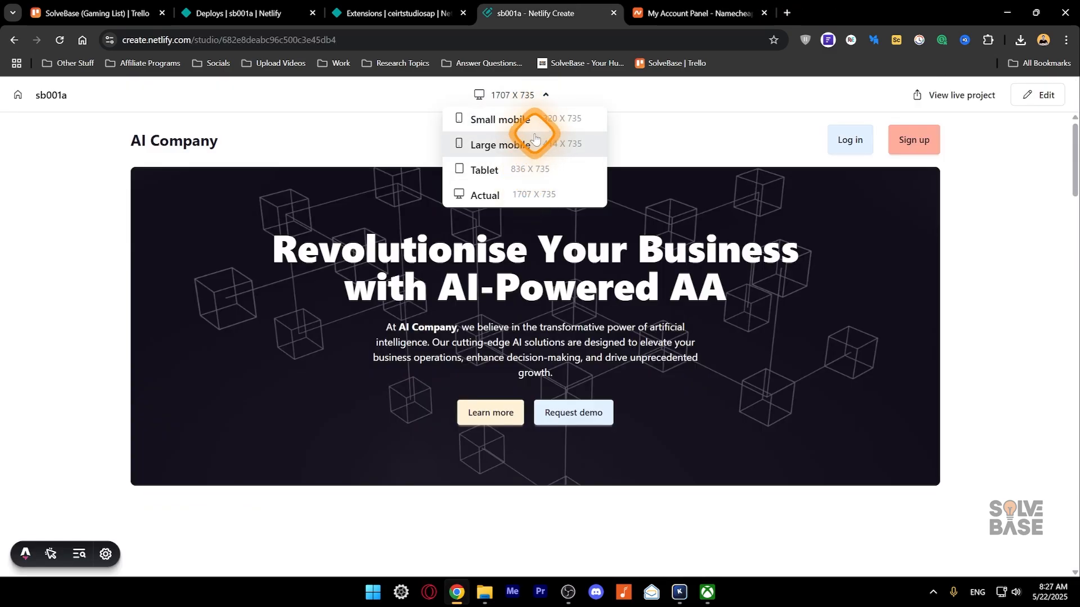
# - Try small mobile, large mobile and tablet preview widths, then view sb001a's editorial permissions
pyautogui.click(512, 167)
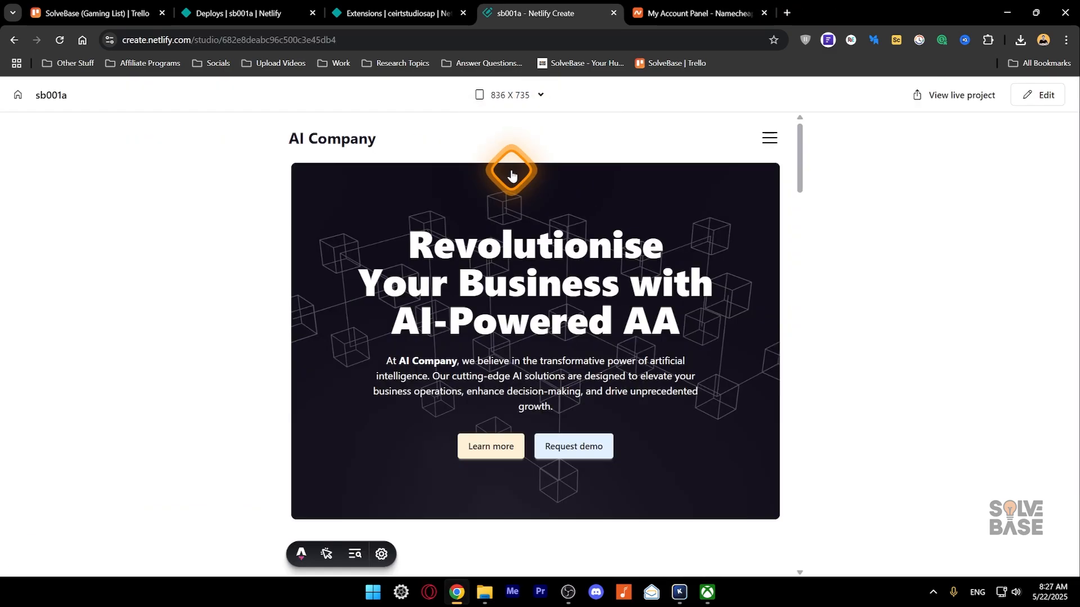
pyautogui.click(506, 104)
pyautogui.click(501, 116)
pyautogui.click(516, 96)
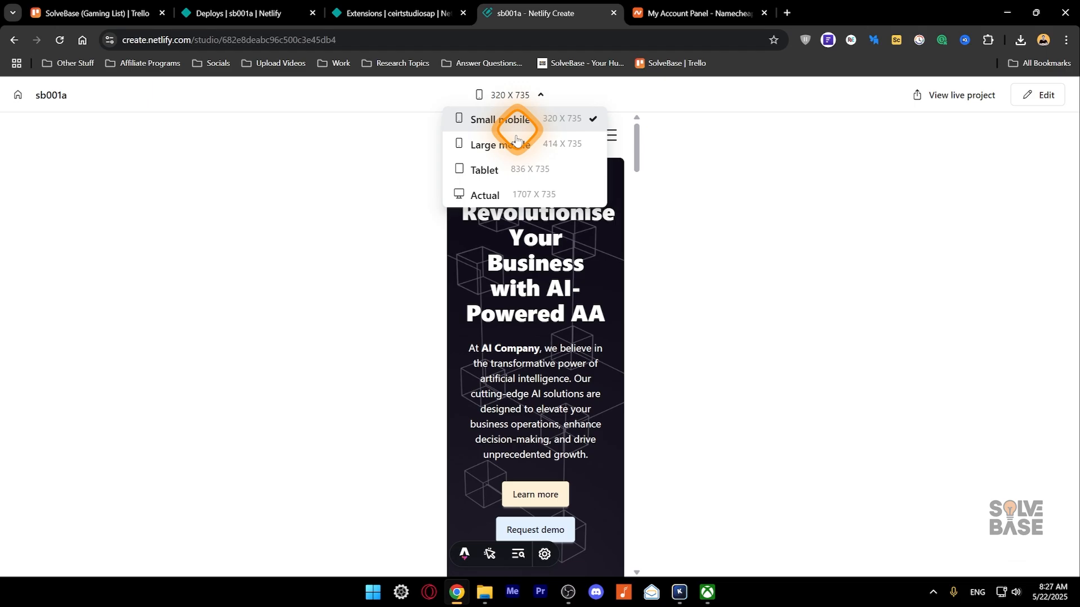
pyautogui.click(515, 142)
pyautogui.click(516, 95)
pyautogui.click(512, 168)
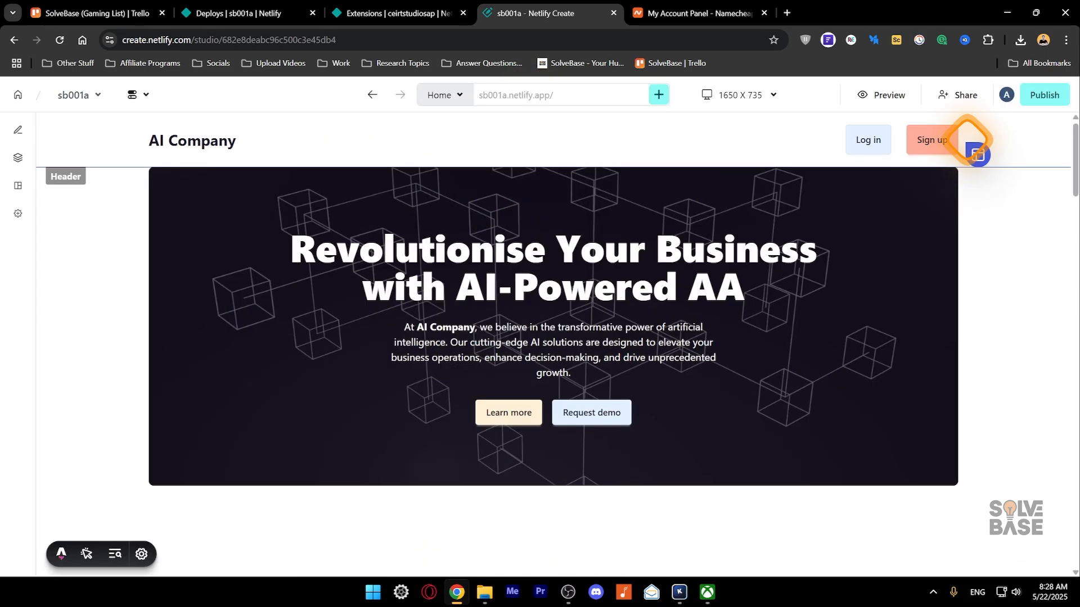
pyautogui.click(958, 95)
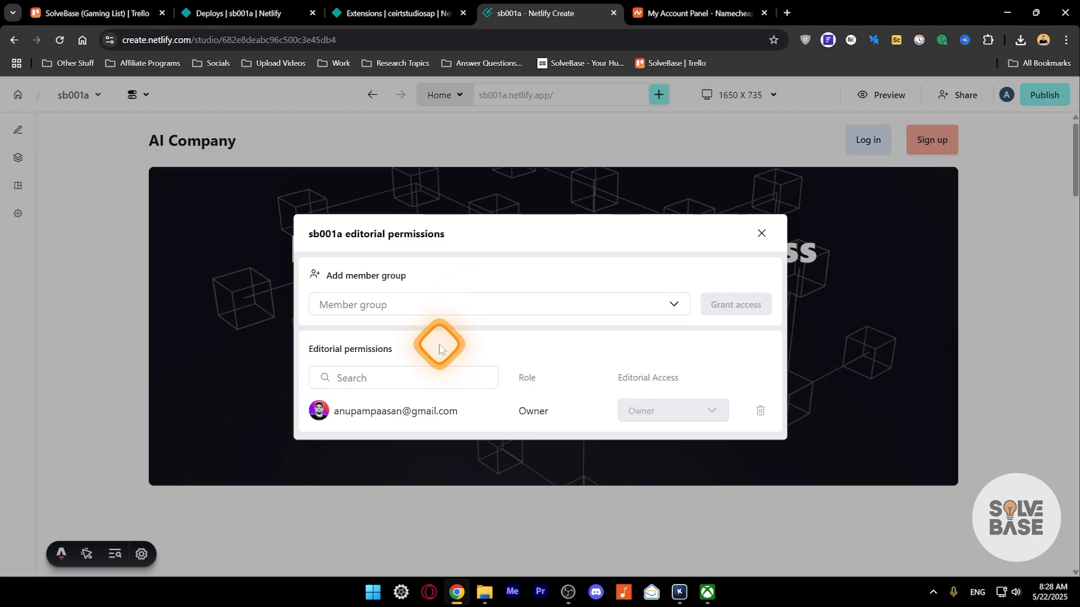
# - Publish all 3 pending changes (Home page, Test person, Test company) and confirm none remain
pyautogui.click(762, 234)
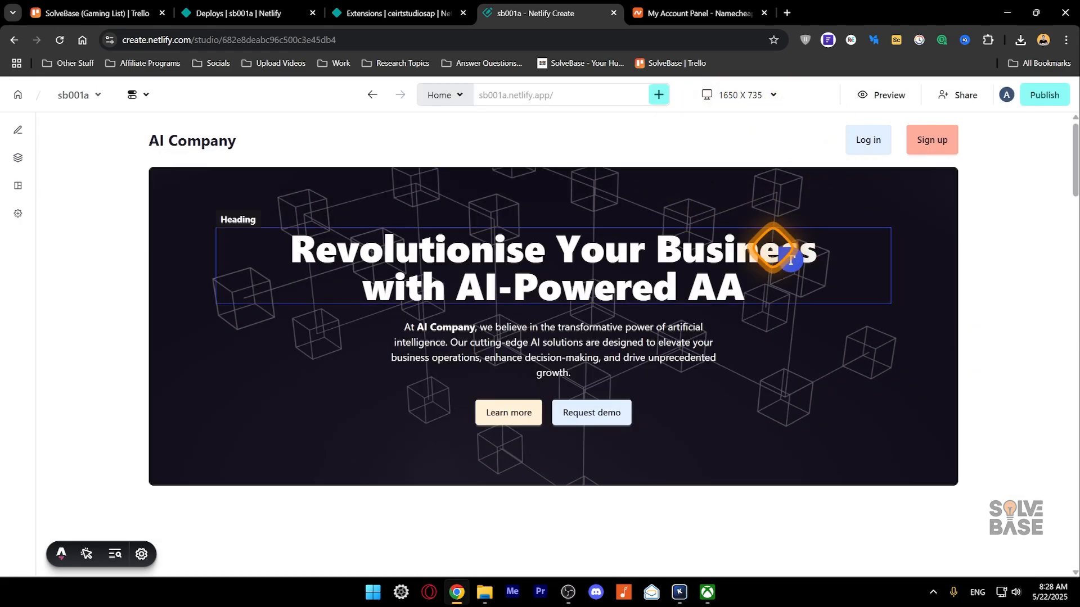
pyautogui.click(1047, 95)
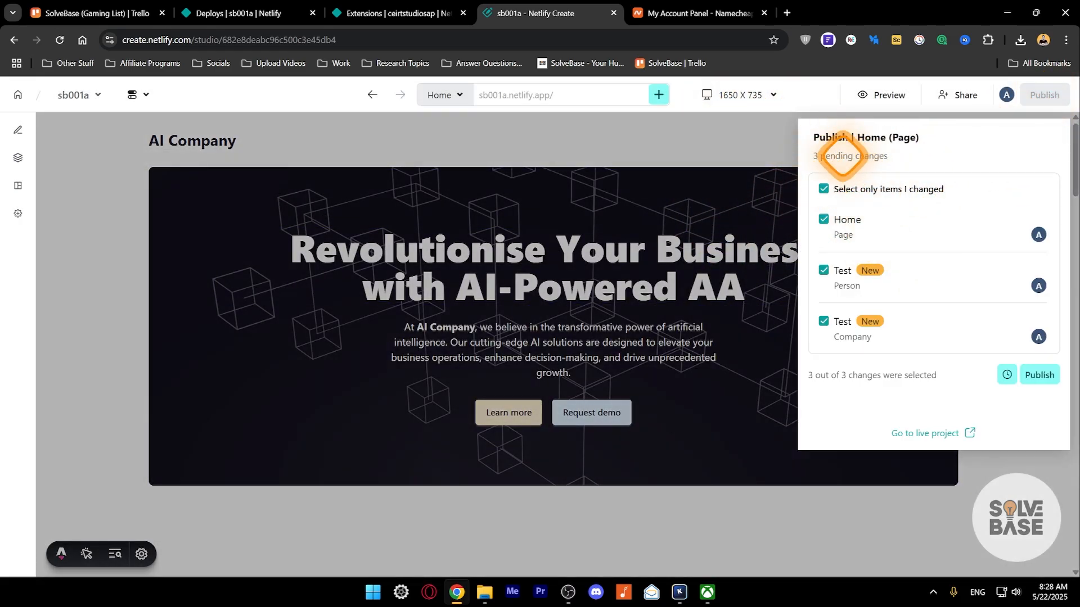
pyautogui.click(1040, 375)
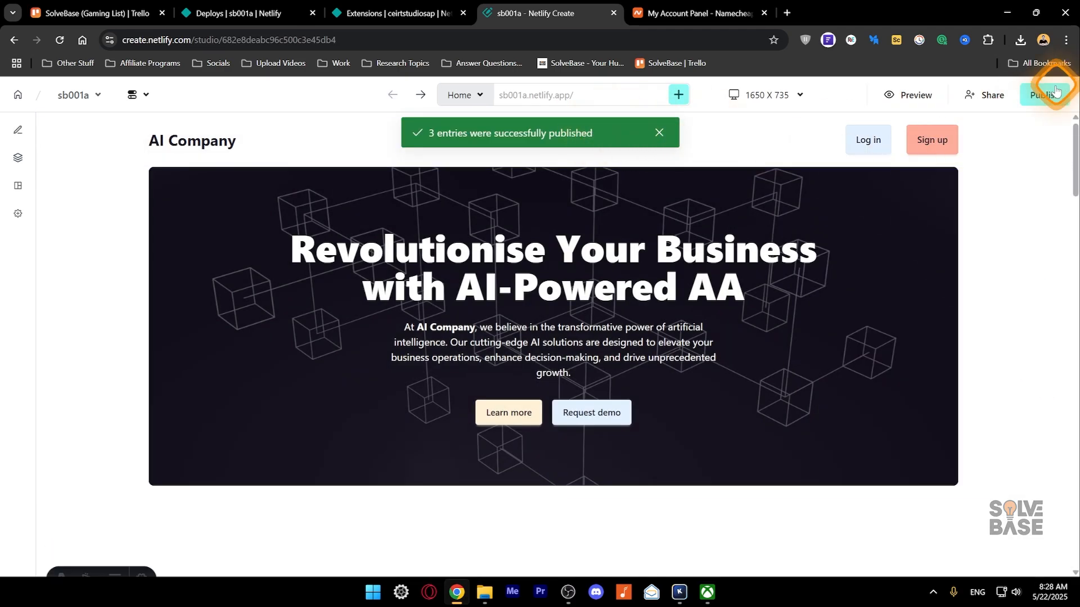
pyautogui.click(918, 106)
pyautogui.click(951, 95)
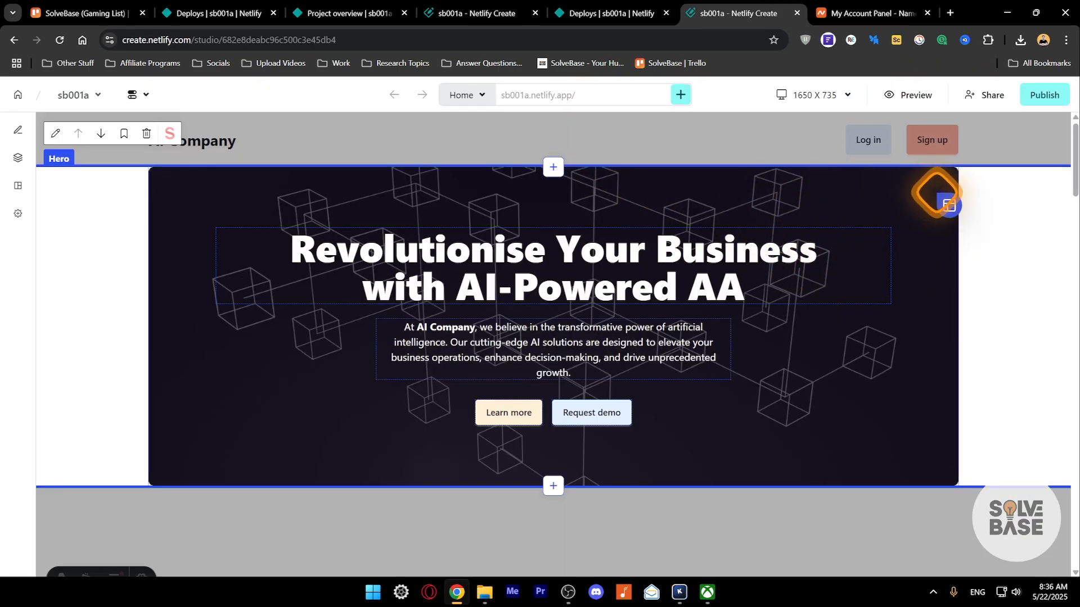
pyautogui.click(673, 144)
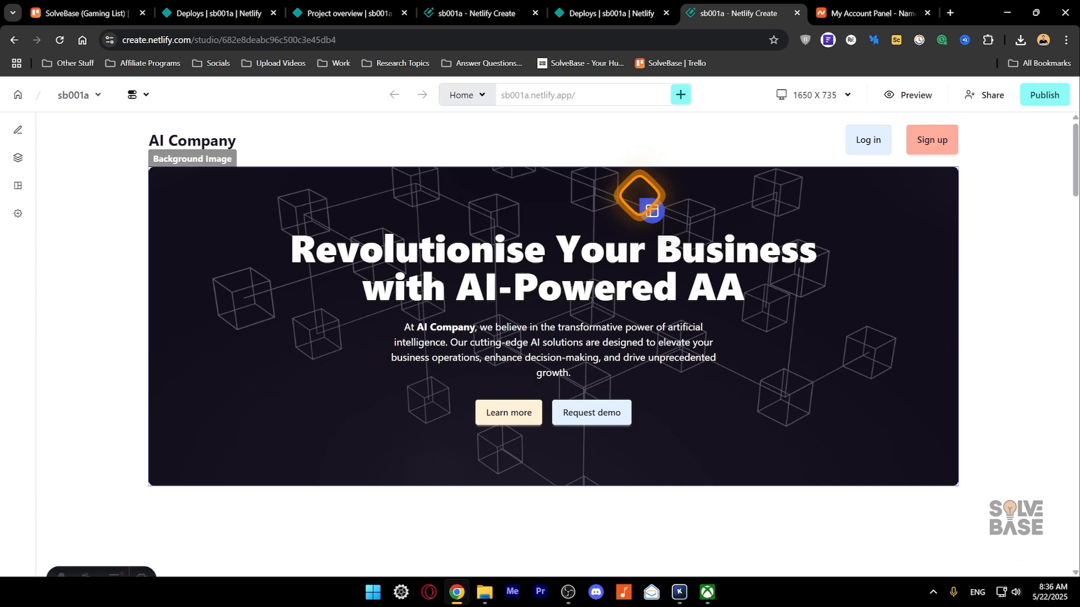
pyautogui.click(1029, 104)
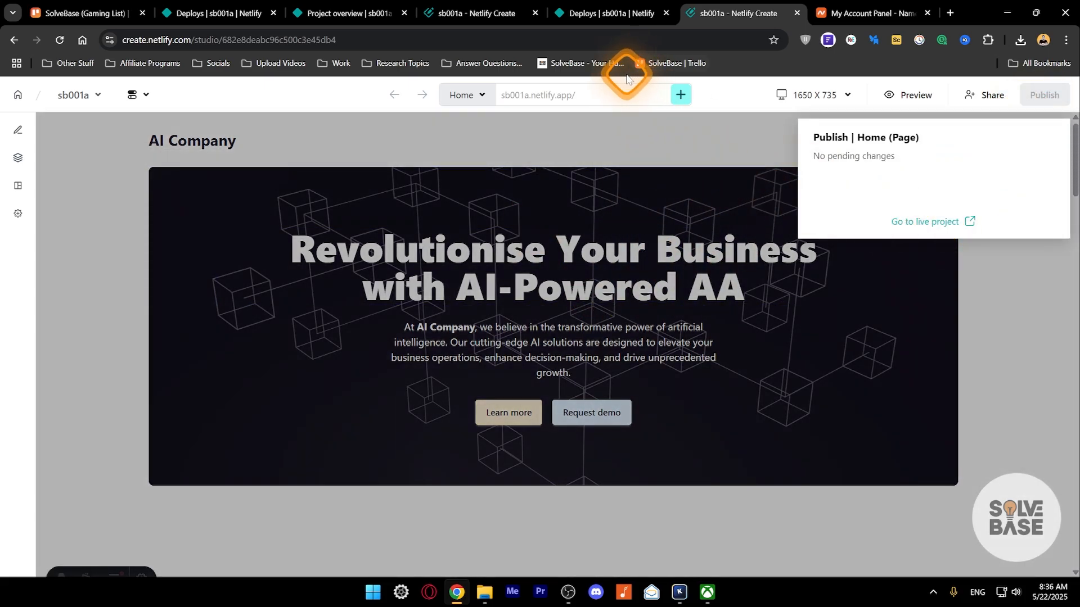
pyautogui.click(600, 6)
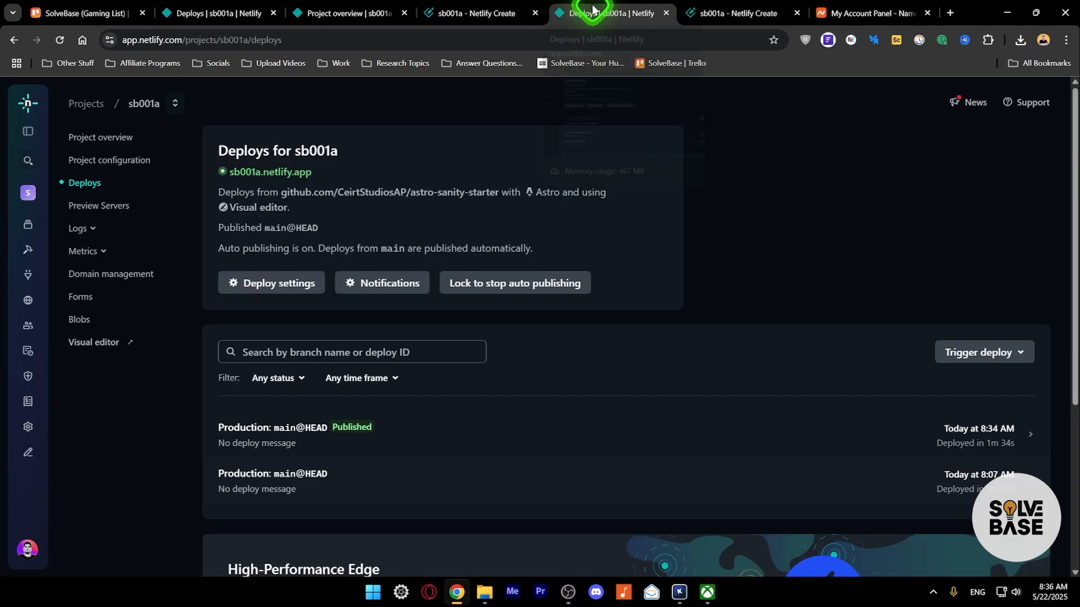
pyautogui.click(99, 206)
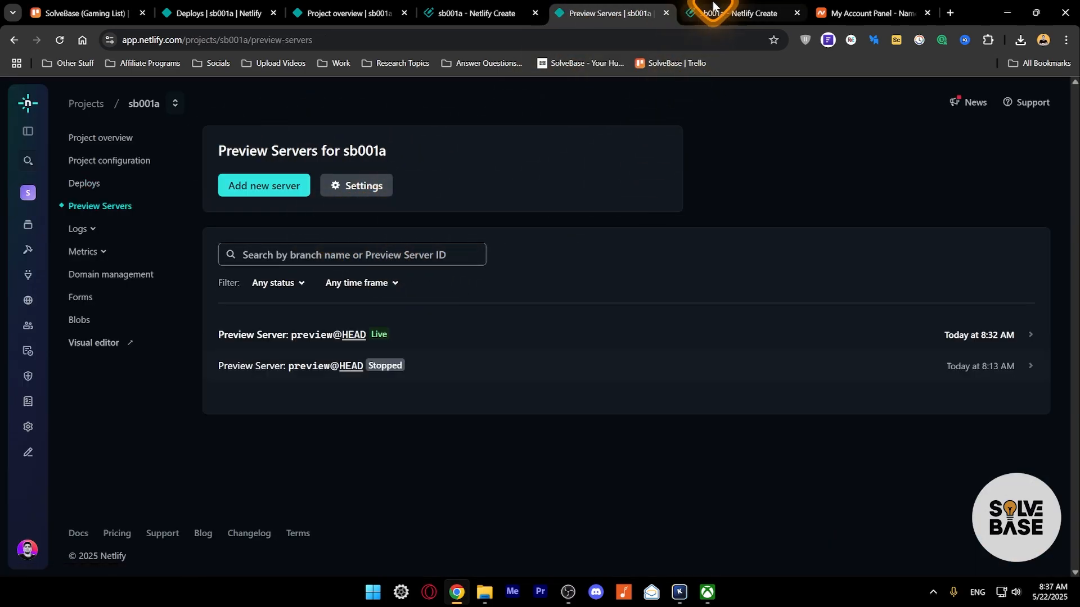
pyautogui.click(731, 13)
pyautogui.click(604, 12)
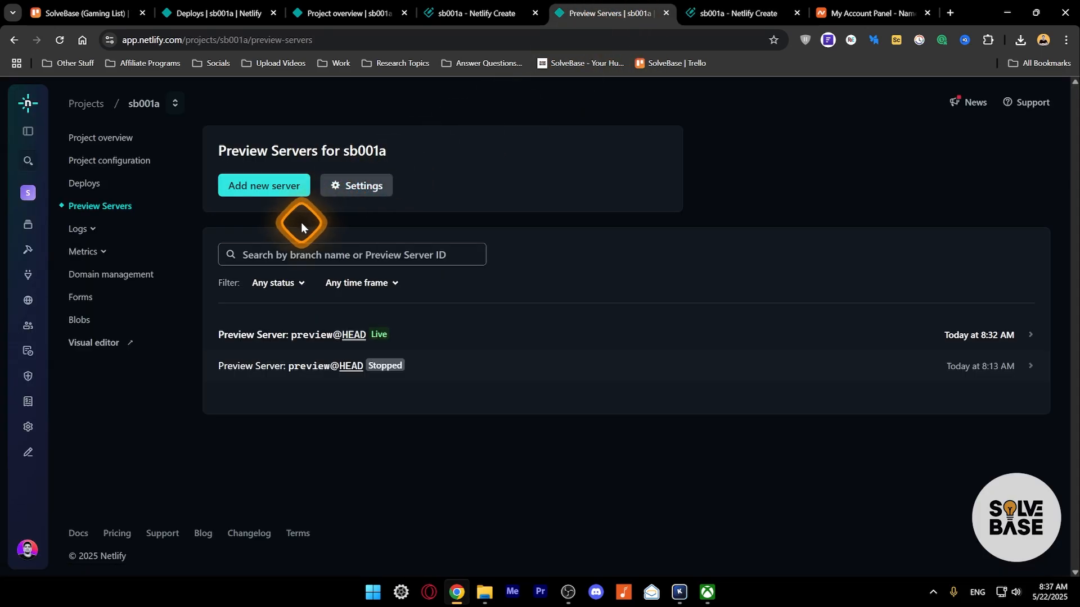
pyautogui.click(82, 189)
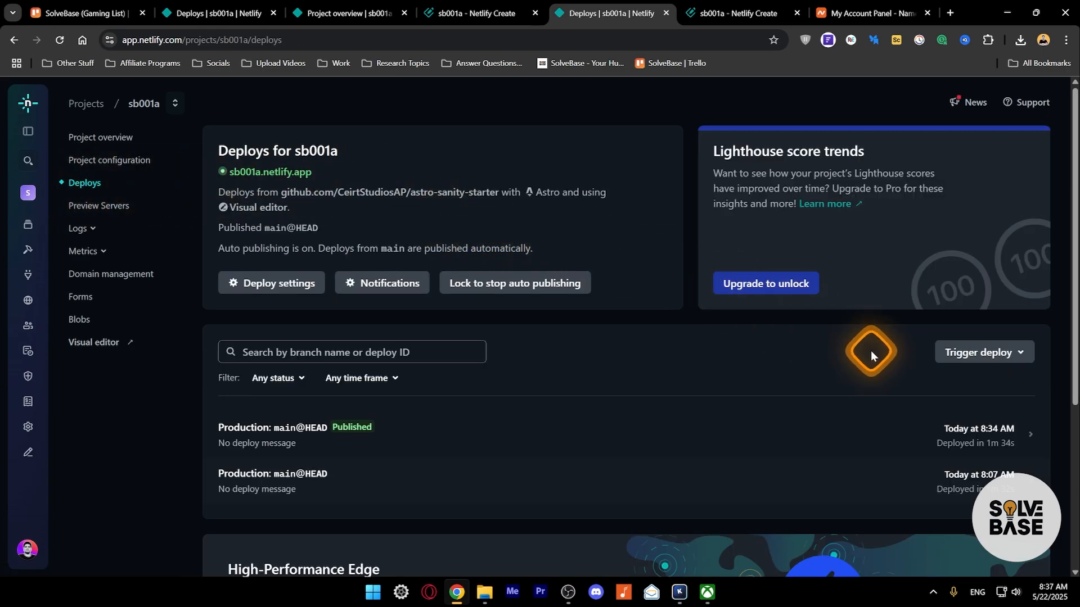
pyautogui.click(1007, 355)
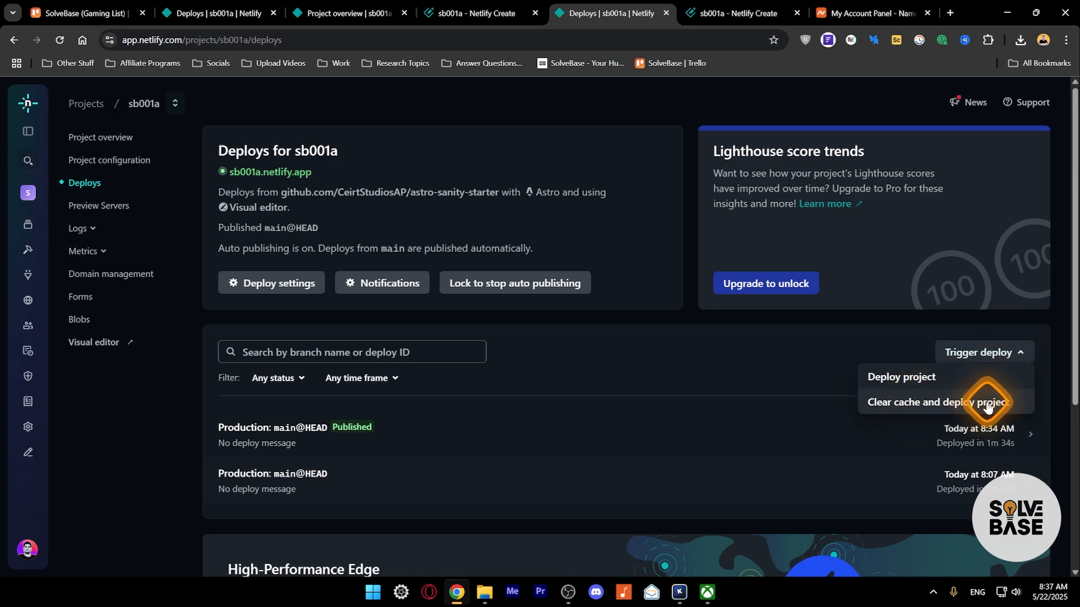
pyautogui.click(688, 342)
pyautogui.click(716, 10)
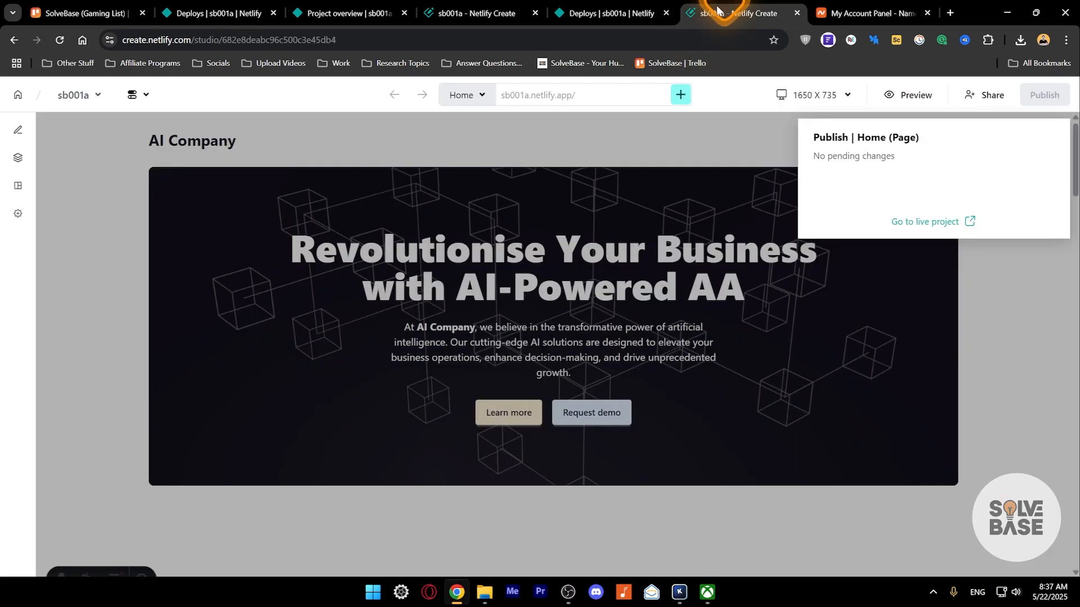
# - Open the live sb001a.netlify.app site and scroll through its home page
pyautogui.click(932, 219)
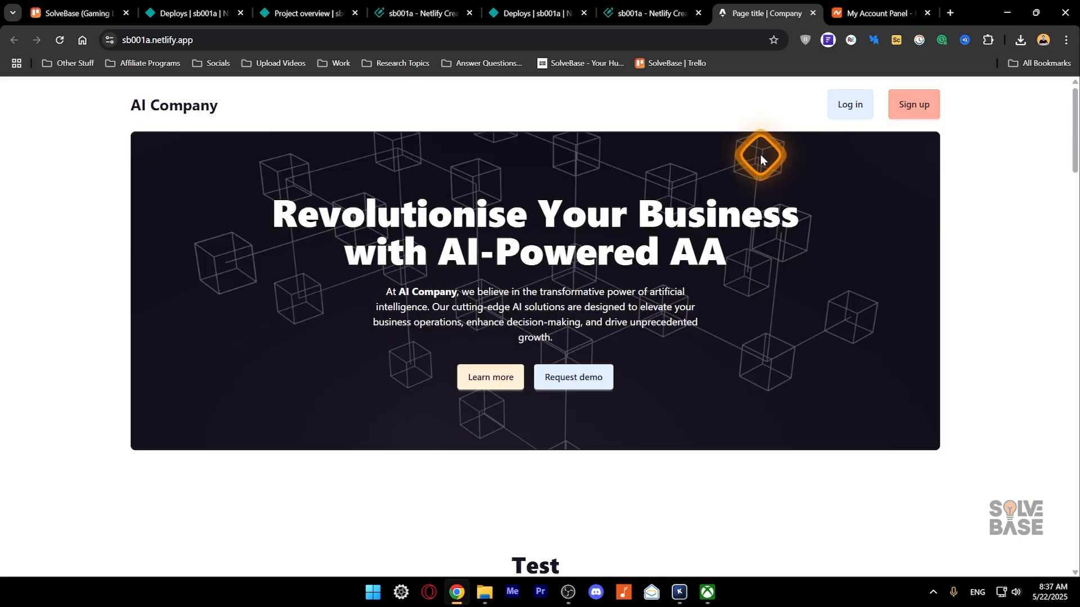
pyautogui.scroll(-3, 639, 276)
pyautogui.scroll(-3, 641, 277)
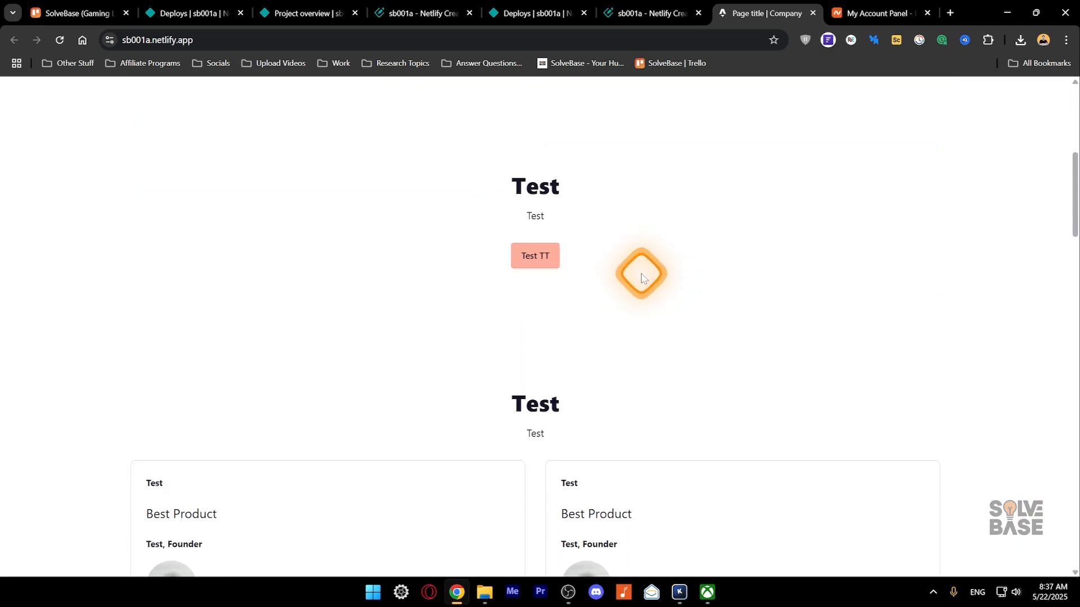
pyautogui.scroll(6, 641, 273)
# - Load the live site's /about page, go back, then switch to the sb001a project overview
pyautogui.click(254, 39)
pyautogui.write('/a')
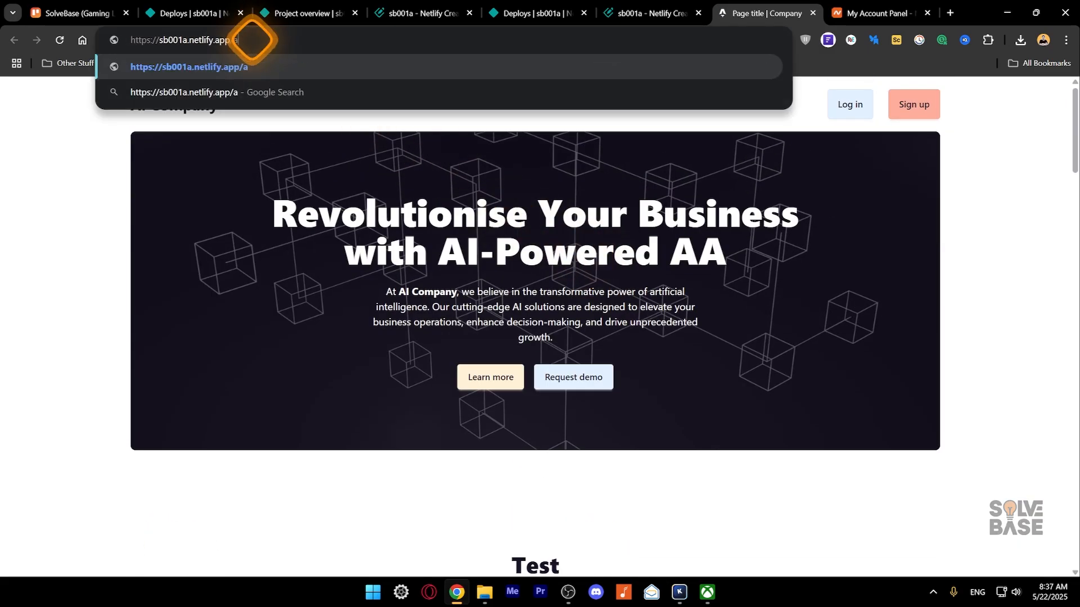
pyautogui.write('bout')
pyautogui.press('Return')
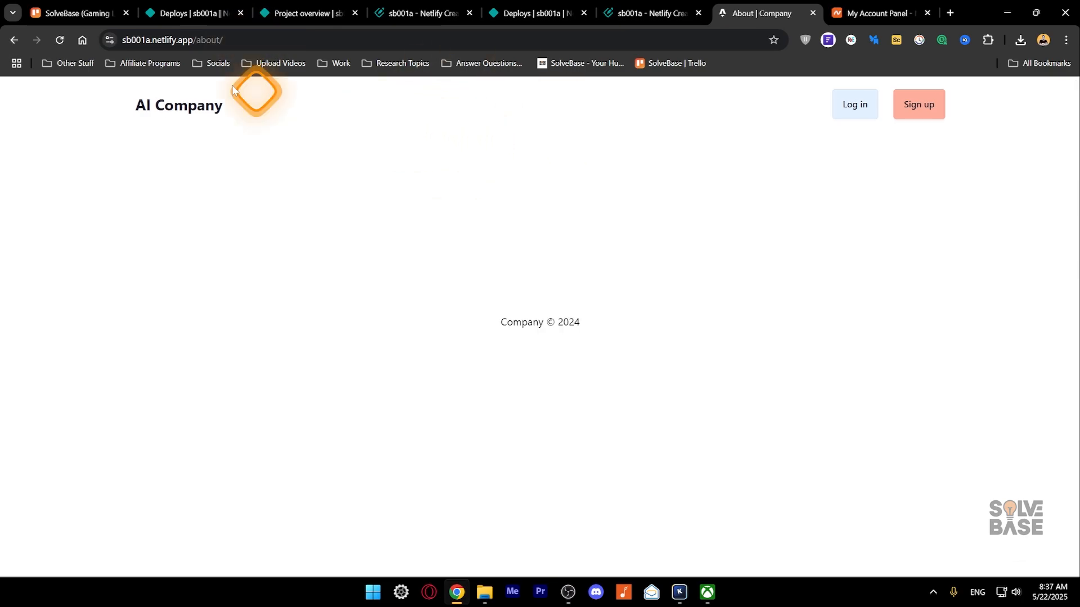
pyautogui.click(14, 39)
pyautogui.click(400, 14)
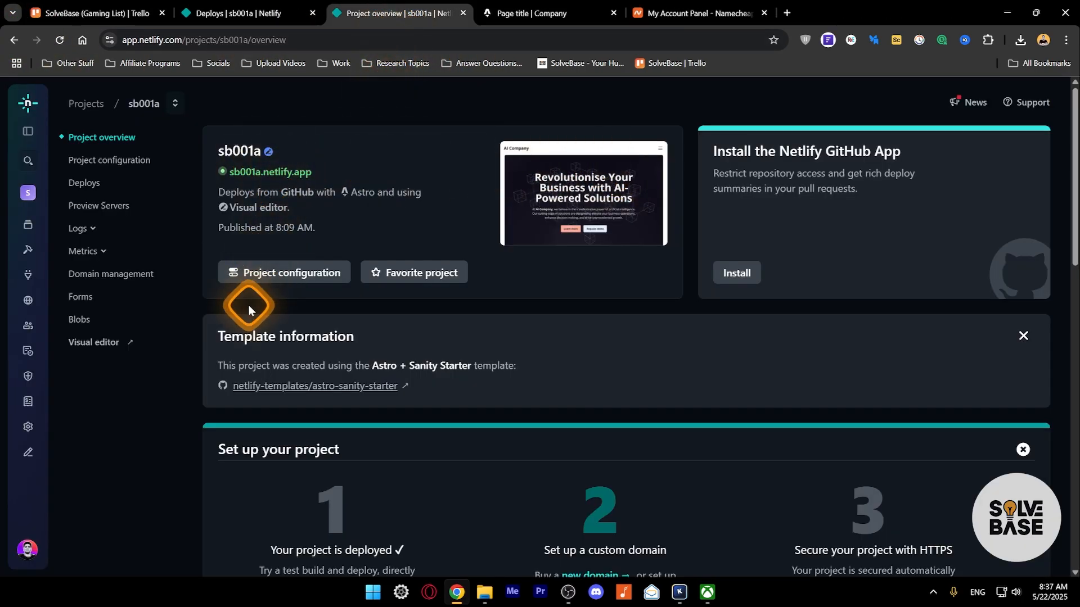
# - Reach sb001a's Domain management page and glance at the Add a domain options without choosing
pyautogui.click(93, 160)
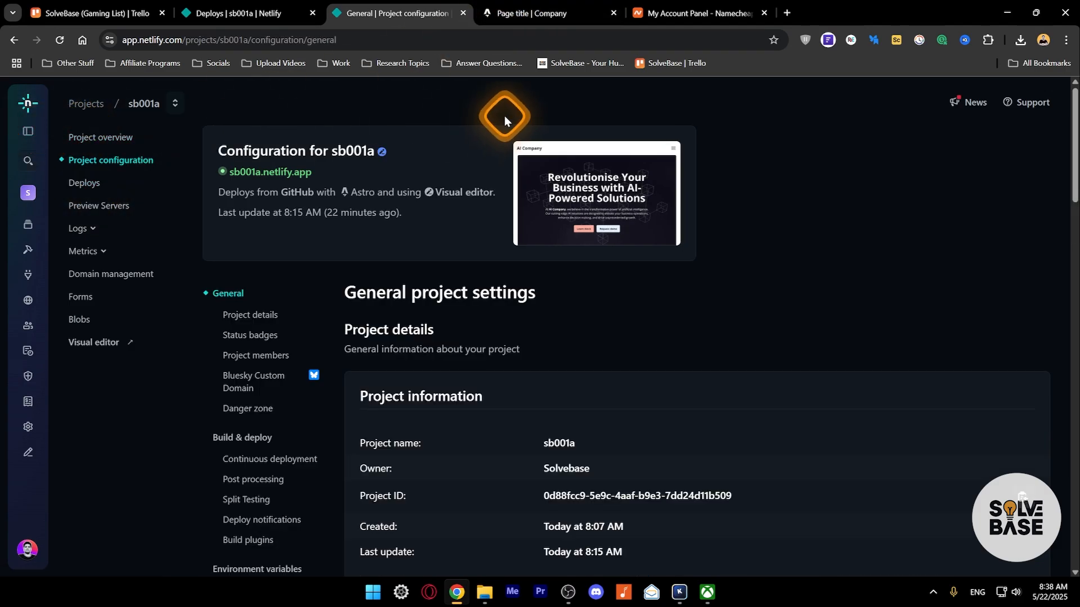
pyautogui.moveTo(529, 20)
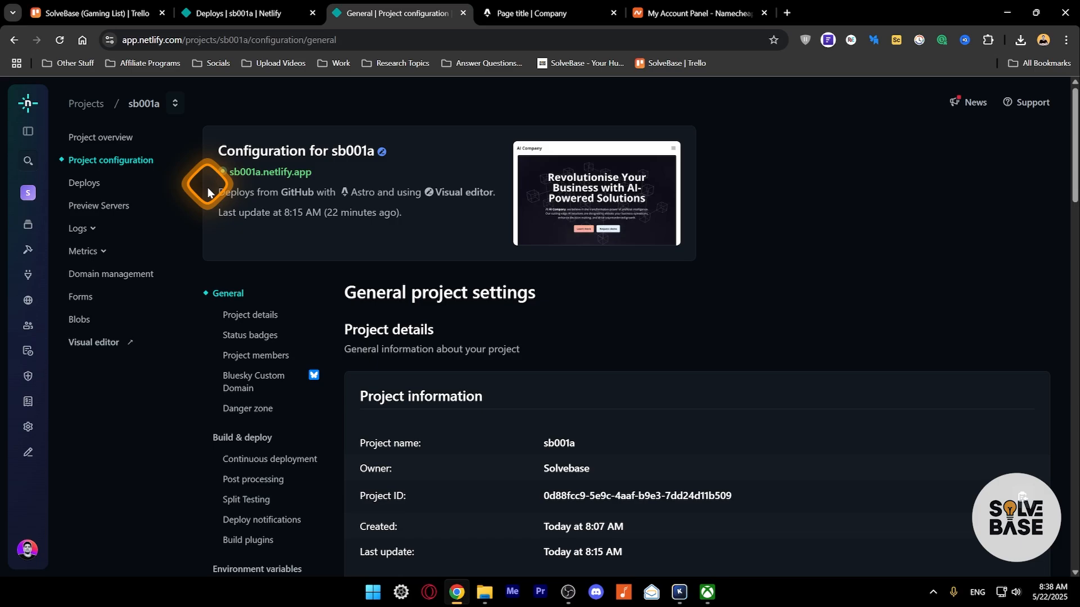
pyautogui.click(517, 11)
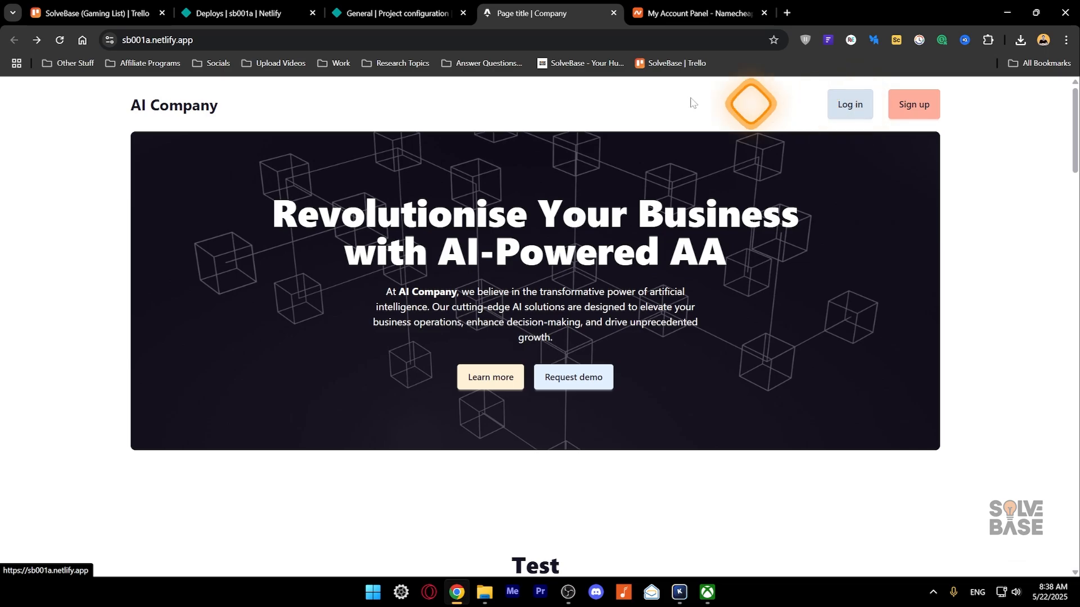
pyautogui.click(393, 13)
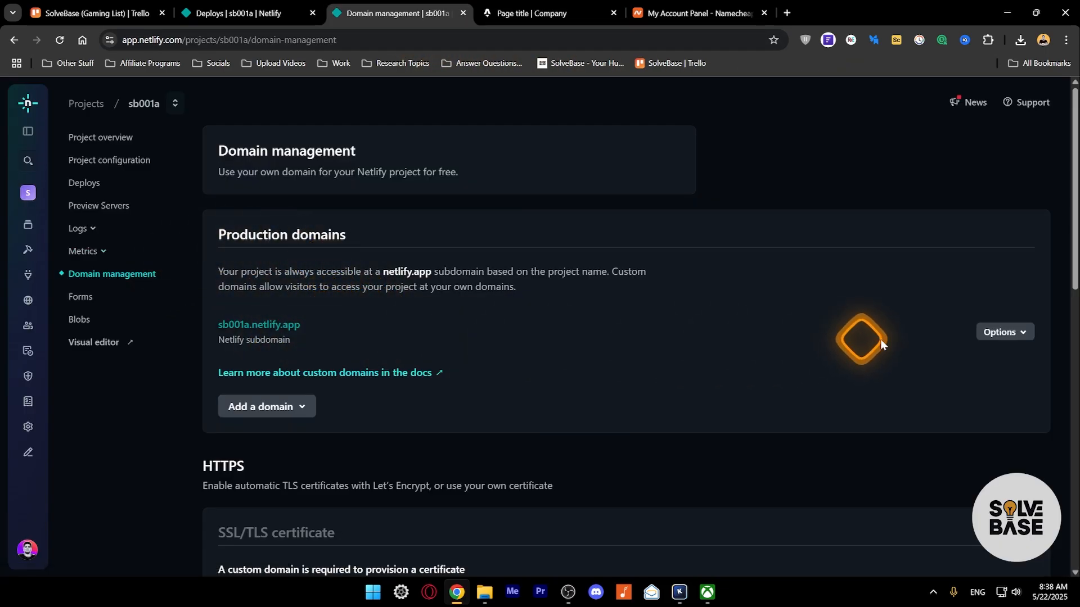
pyautogui.click(289, 409)
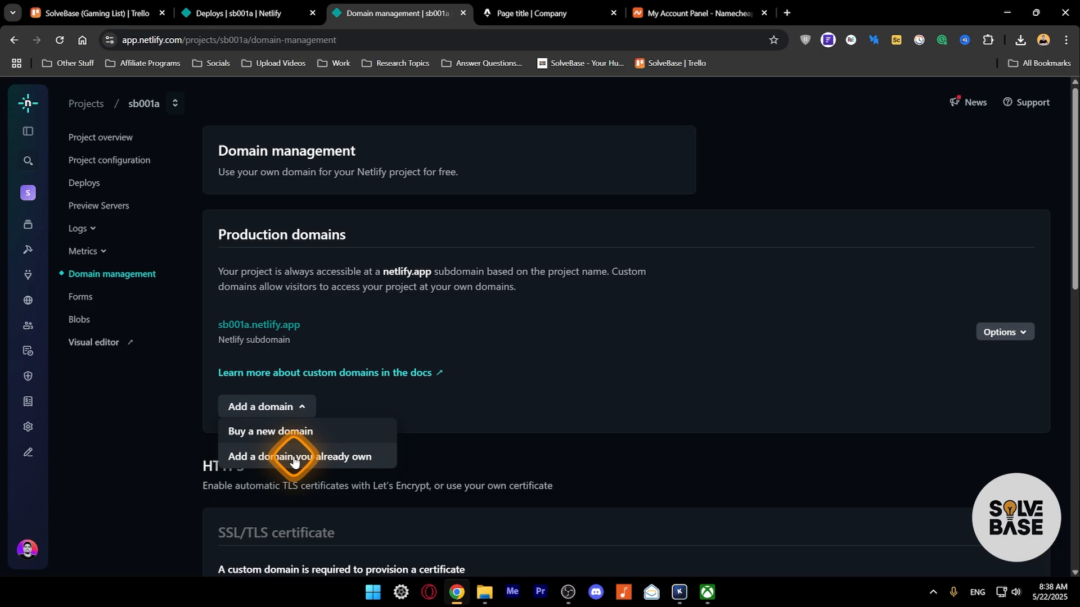
pyautogui.click(554, 228)
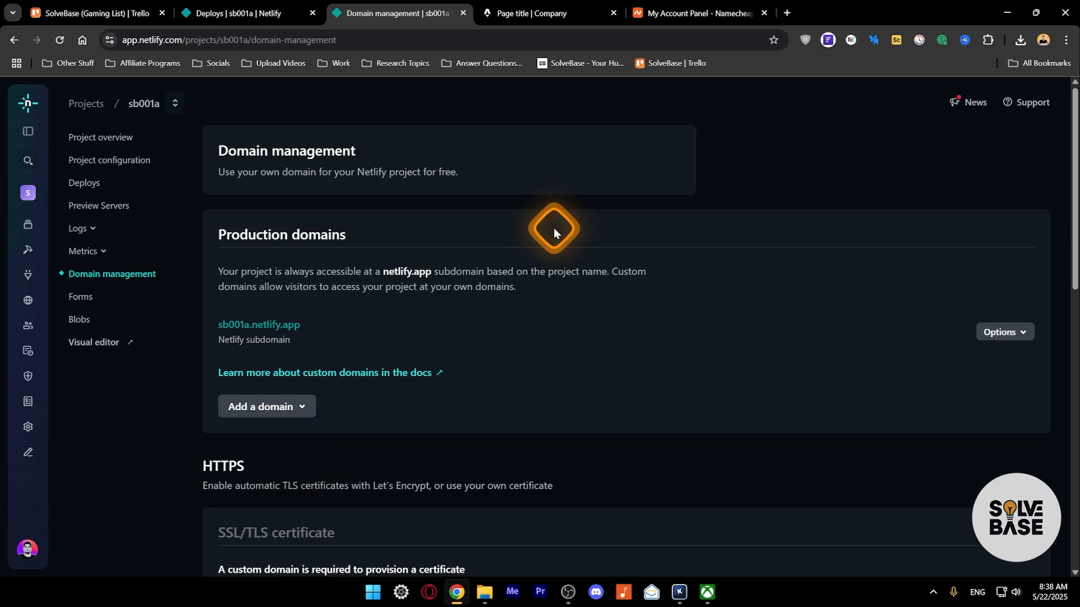